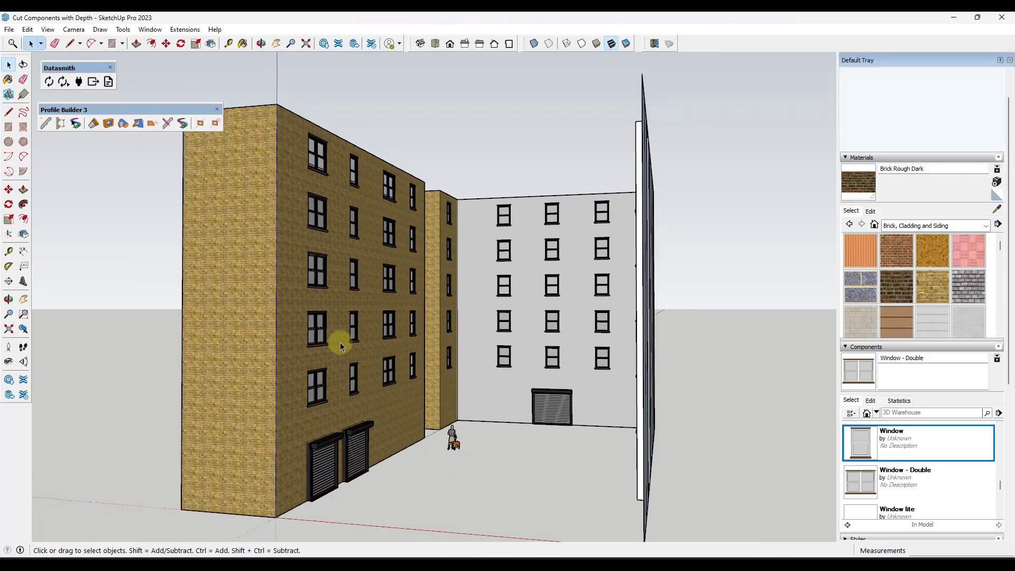
Examine the windows, garage doors and brick walls around the building's courtyard, up close and from a distance
{"action": "scroll", "coordinate": [340, 346], "scroll_direction": "up", "scroll_amount": 10}
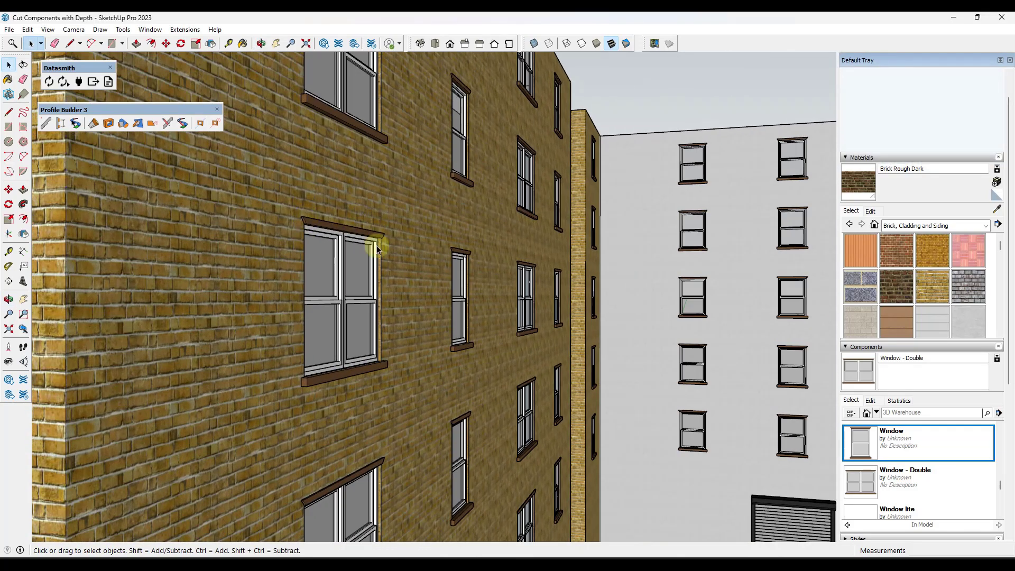
{"action": "scroll", "coordinate": [338, 232], "scroll_direction": "up", "scroll_amount": 5}
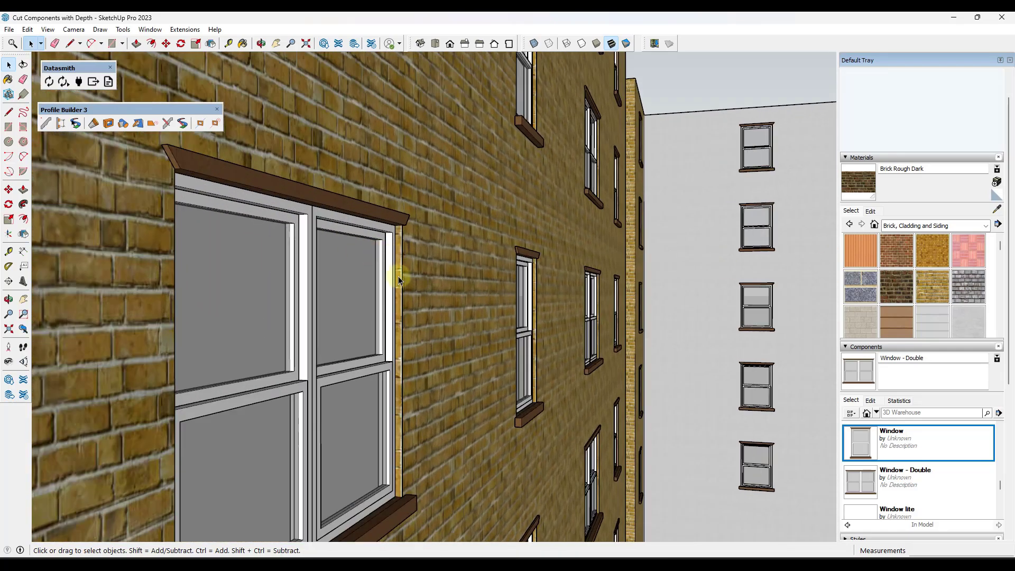
{"action": "scroll", "coordinate": [290, 233], "scroll_direction": "down", "scroll_amount": 15}
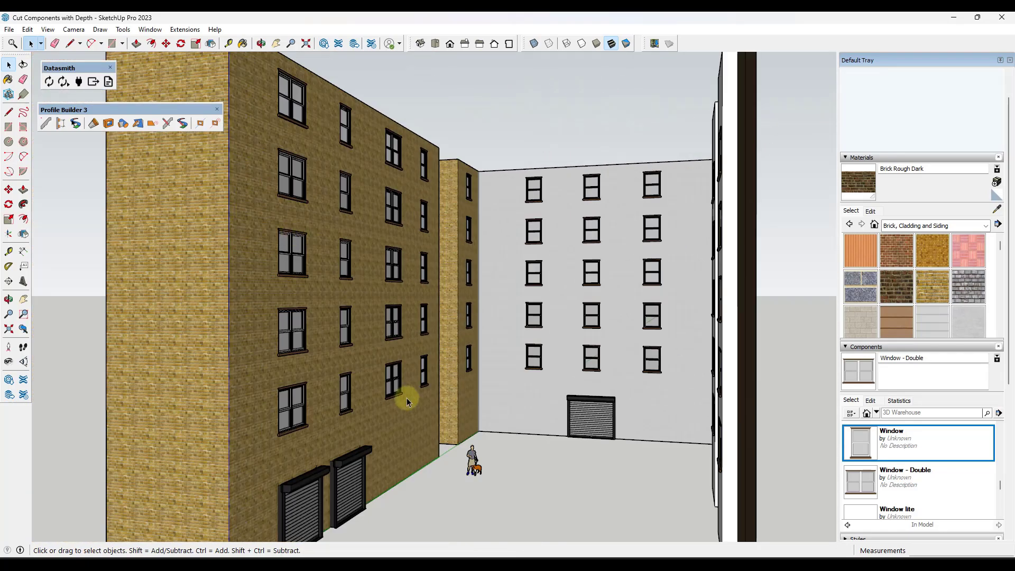
{"action": "scroll", "coordinate": [408, 401], "scroll_direction": "up", "scroll_amount": 3}
{"action": "middle_click_drag", "start_coordinate": [408, 402], "coordinate": [351, 339]}
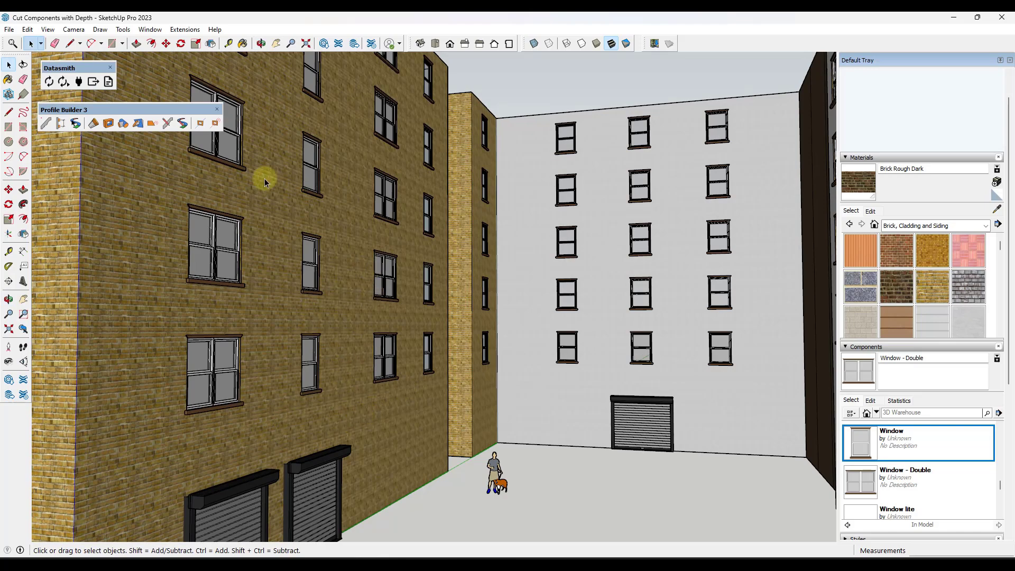
{"action": "scroll", "coordinate": [265, 182], "scroll_direction": "down", "scroll_amount": 3}
{"action": "middle_click_drag", "start_coordinate": [272, 179], "coordinate": [339, 211]}
{"action": "scroll", "coordinate": [370, 290], "scroll_direction": "up", "scroll_amount": 2}
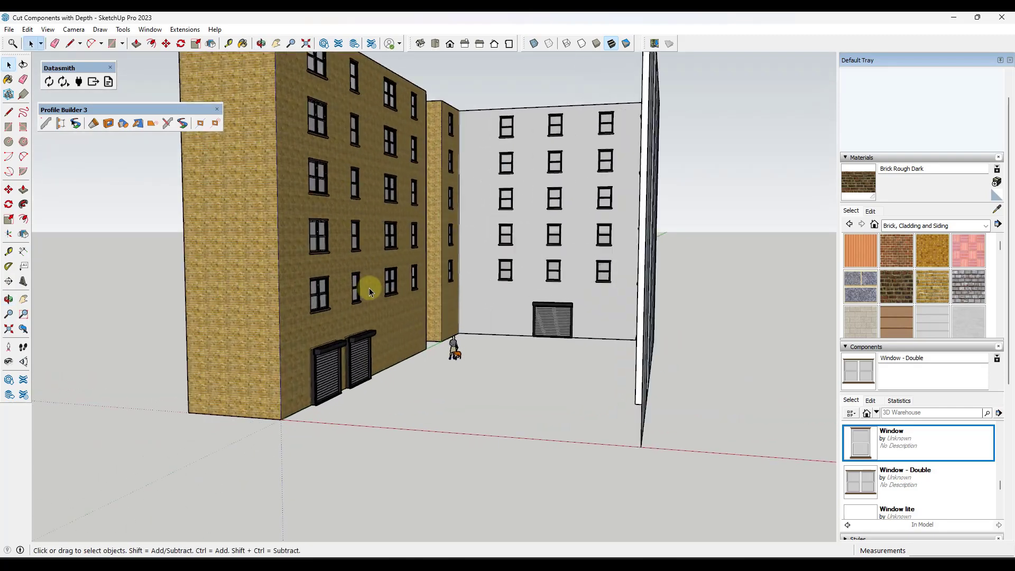
{"action": "scroll", "coordinate": [370, 290], "scroll_direction": "up", "scroll_amount": 2}
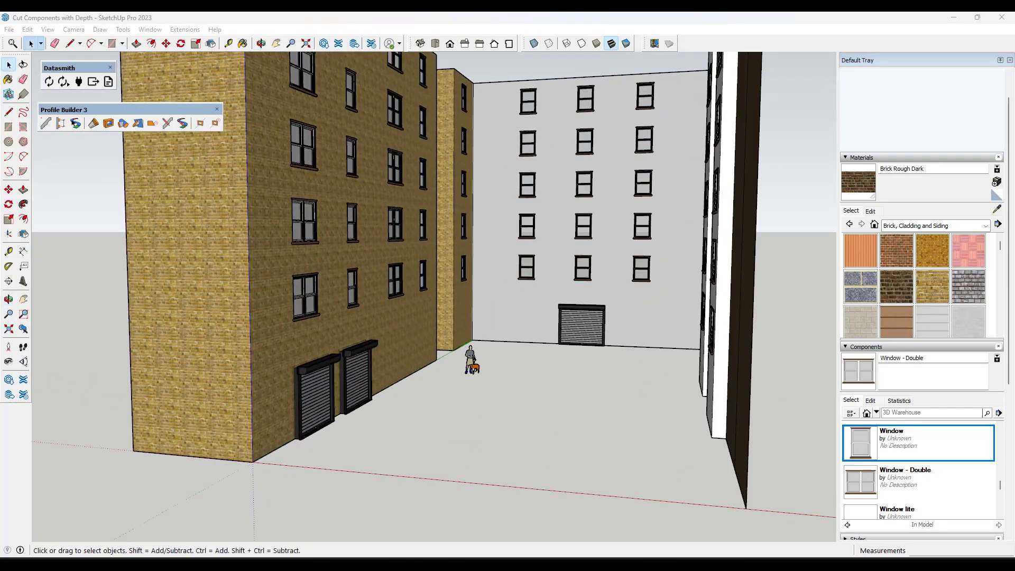
Switch to the browser and review the Pexels alley photo as a reference for exterior piping
{"action": "left_click_drag", "start_coordinate": [499, 556], "coordinate": [499, 14]}
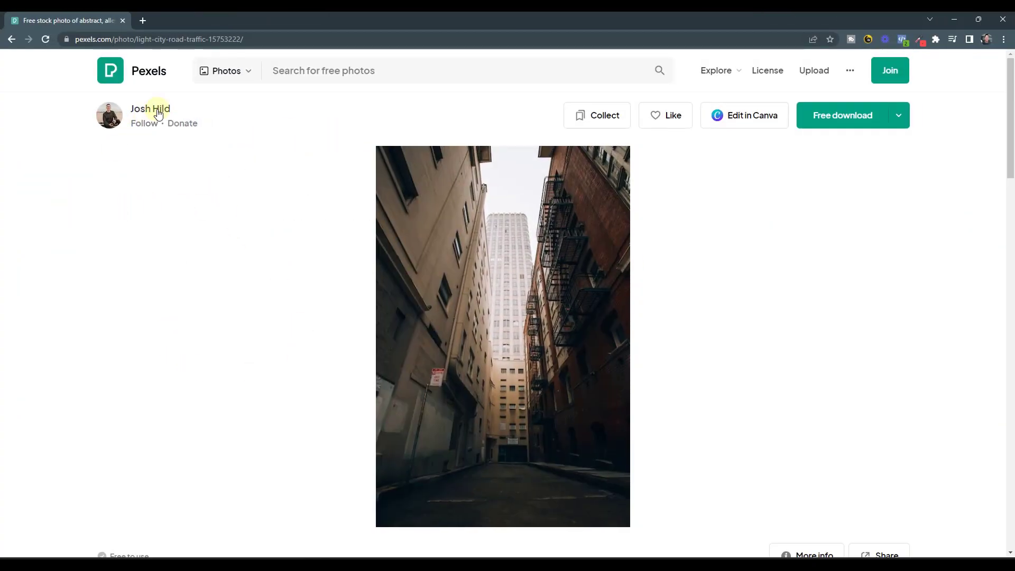
{"action": "scroll", "coordinate": [292, 240], "scroll_direction": "down", "scroll_amount": 4}
{"action": "scroll", "coordinate": [302, 251], "scroll_direction": "up", "scroll_amount": 4}
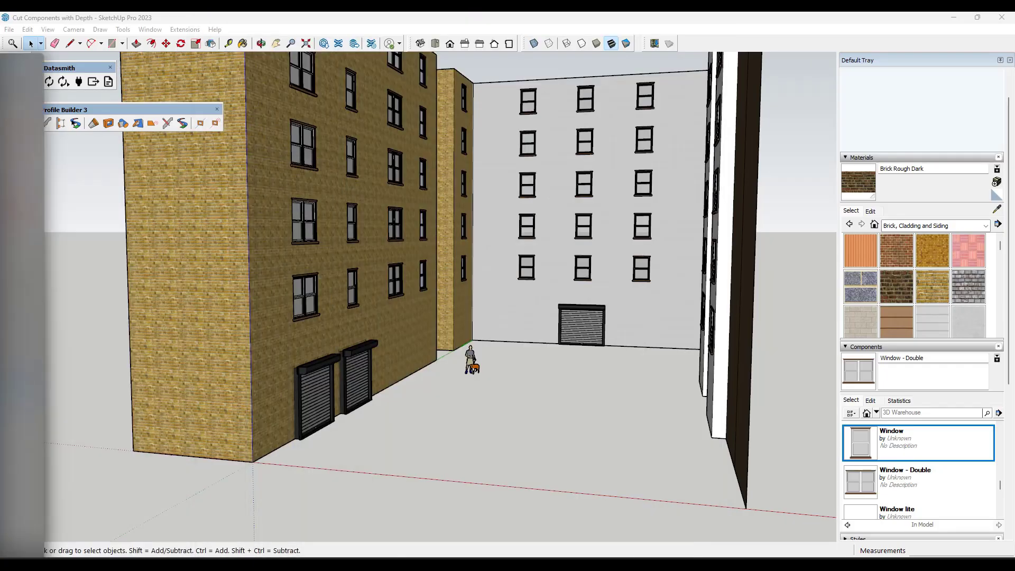
Draw a pipe path on the brick wall: about 13' up from the ground, about 27' 6" across above the garage door, and up toward the roof
{"action": "scroll", "coordinate": [401, 338], "scroll_direction": "up", "scroll_amount": 5}
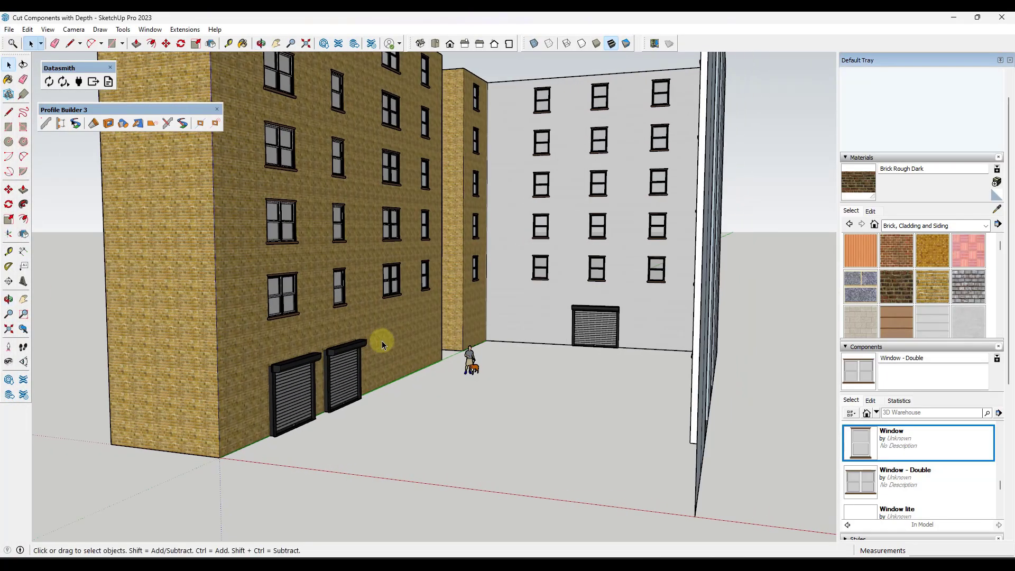
{"action": "key", "text": "l"}
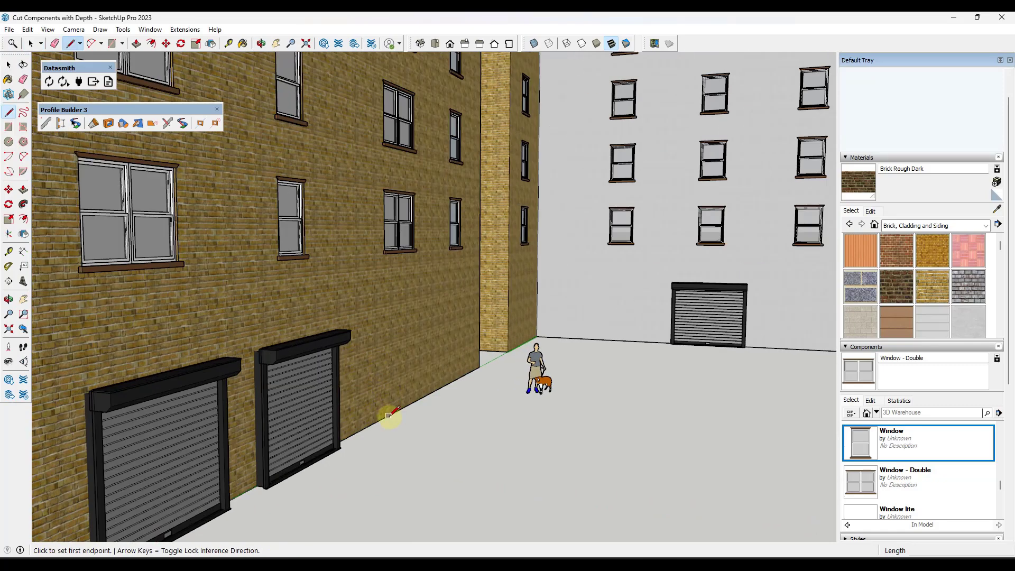
{"action": "left_click", "coordinate": [388, 415]}
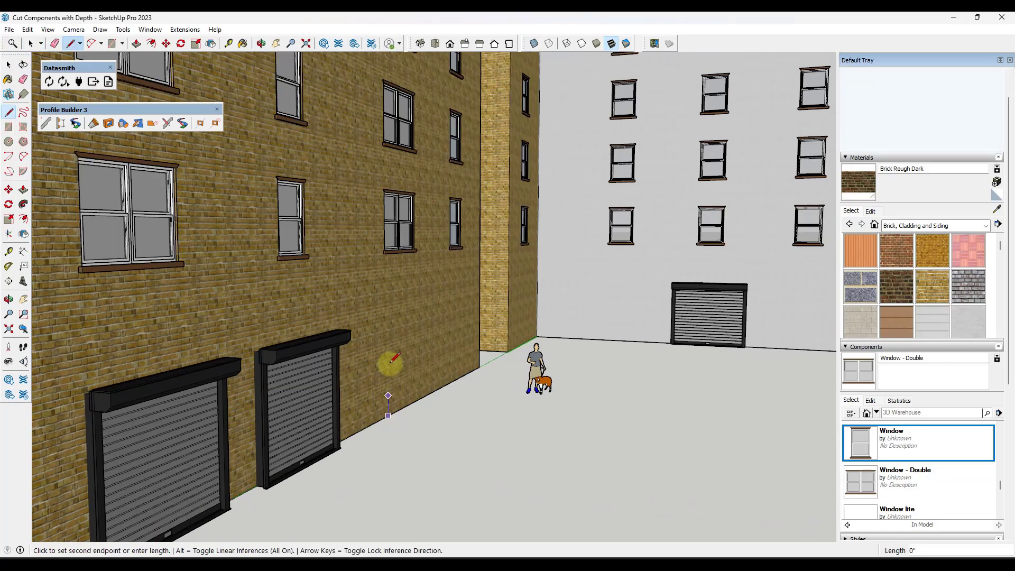
{"action": "left_click", "coordinate": [388, 296]}
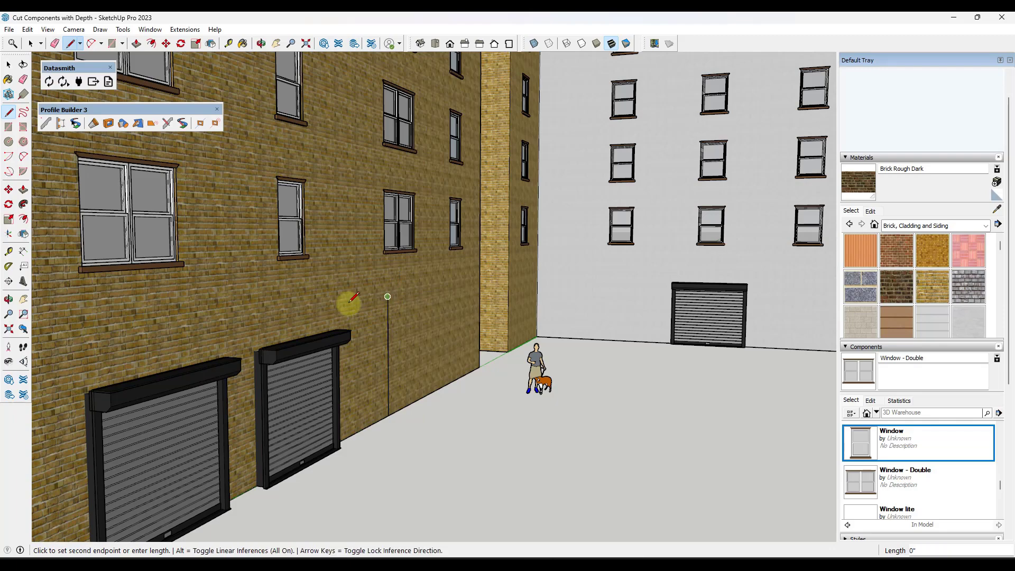
{"action": "left_click", "coordinate": [229, 326]}
{"action": "middle_click_drag", "start_coordinate": [229, 325], "coordinate": [229, 322]}
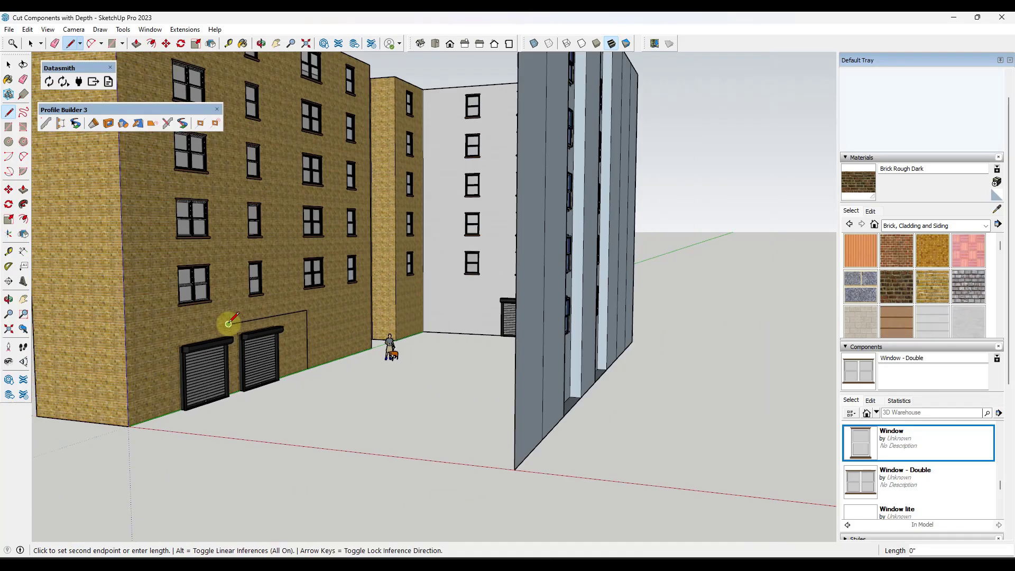
{"action": "middle_click_drag", "start_coordinate": [233, 202], "coordinate": [230, 259]}
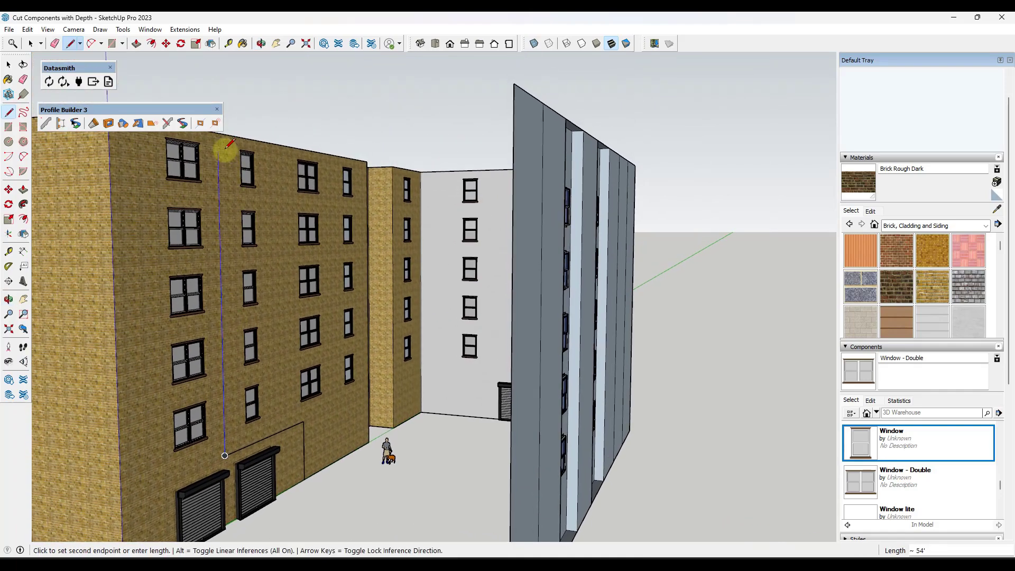
{"action": "key", "text": "space"}
Select all three edges of the pipe path and move them slightly out from the brick wall
{"action": "scroll", "coordinate": [256, 471], "scroll_direction": "up", "scroll_amount": 8}
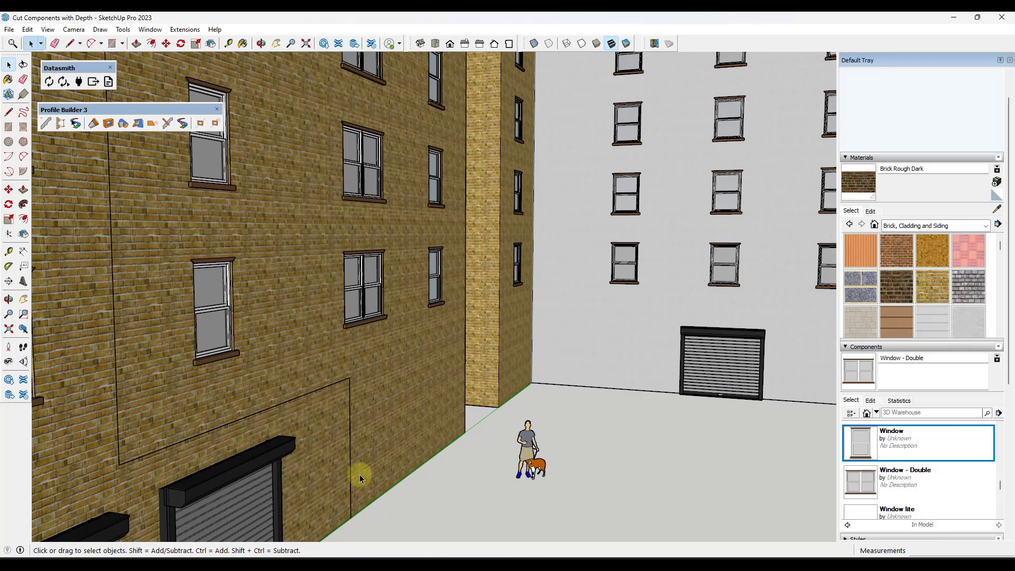
{"action": "scroll", "coordinate": [347, 395], "scroll_direction": "down", "scroll_amount": 4}
{"action": "scroll", "coordinate": [345, 453], "scroll_direction": "up", "scroll_amount": 7}
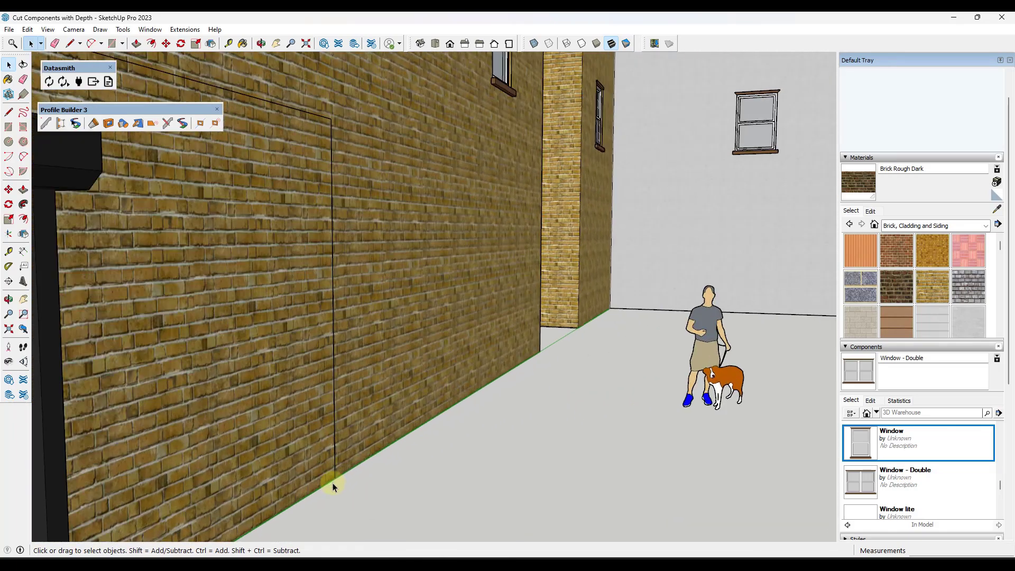
{"action": "scroll", "coordinate": [335, 460], "scroll_direction": "down", "scroll_amount": 5}
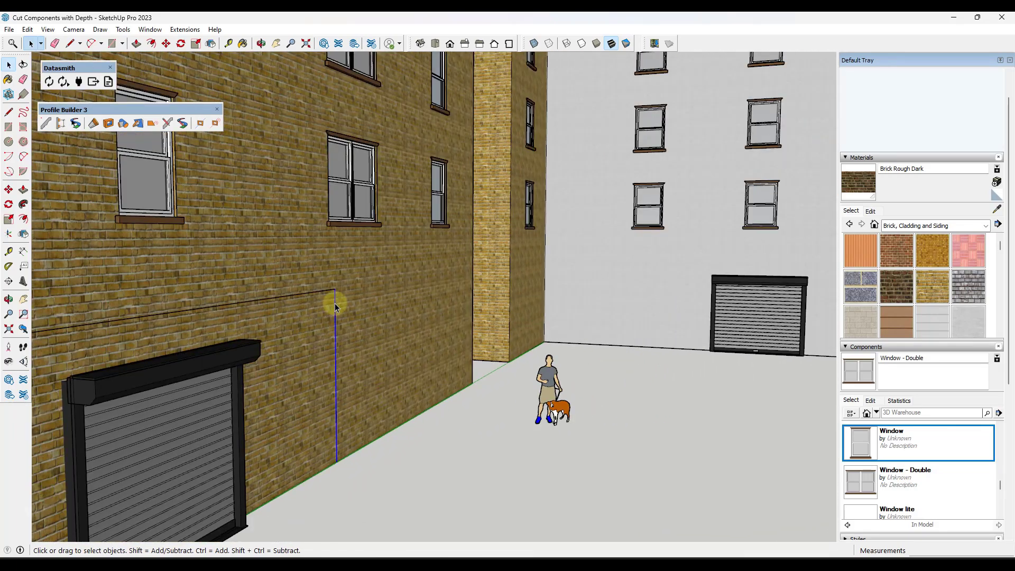
{"action": "left_click", "coordinate": [319, 293]}
{"action": "scroll", "coordinate": [349, 300], "scroll_direction": "down", "scroll_amount": 3}
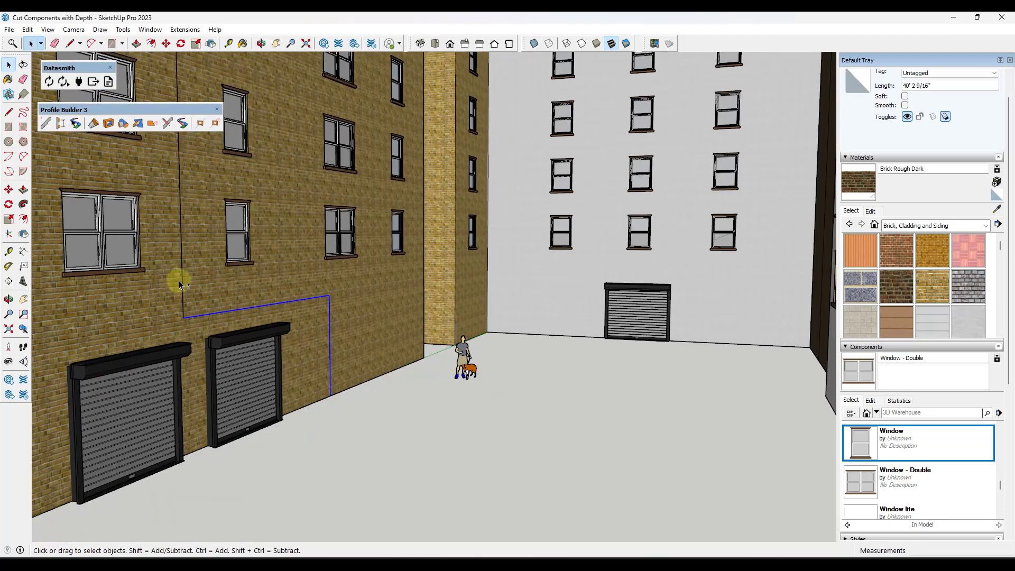
{"action": "key", "text": "m"}
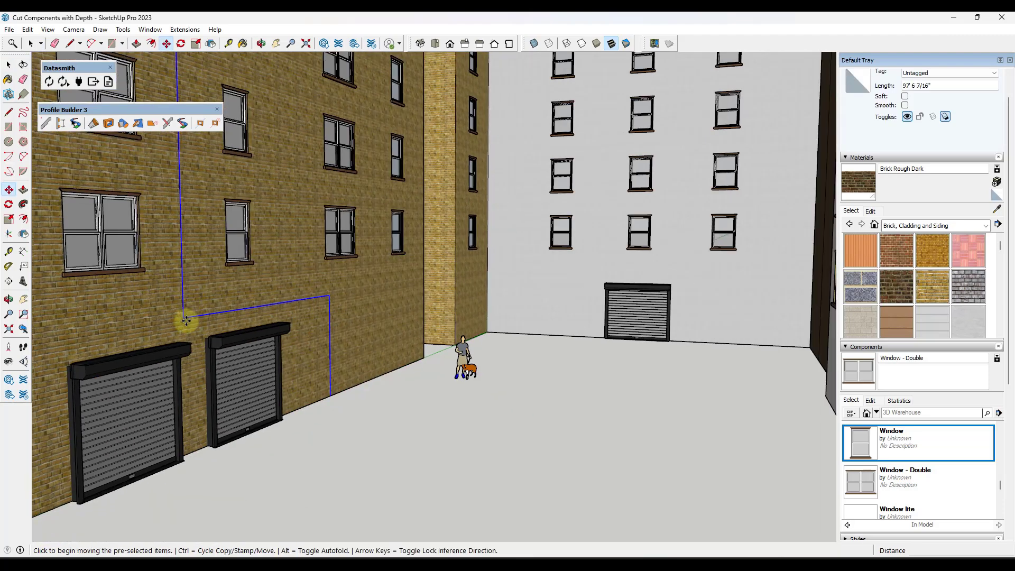
{"action": "scroll", "coordinate": [321, 390], "scroll_direction": "up", "scroll_amount": 5}
Draw a small horizontal circle centred on the path's lower end as the pipe profile
{"action": "key", "text": "r"}
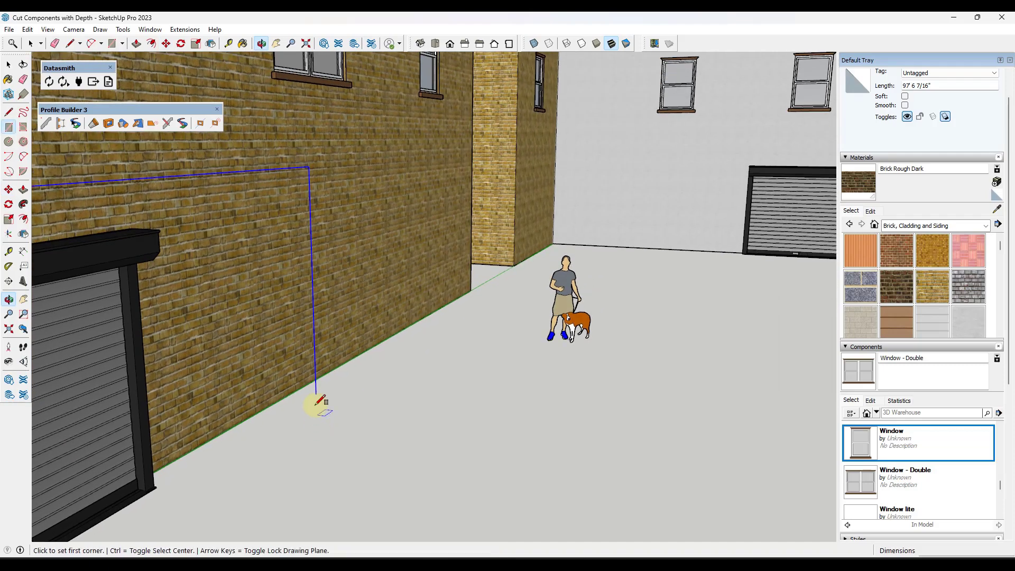
{"action": "scroll", "coordinate": [317, 405], "scroll_direction": "up", "scroll_amount": 2}
{"action": "key", "text": "c"}
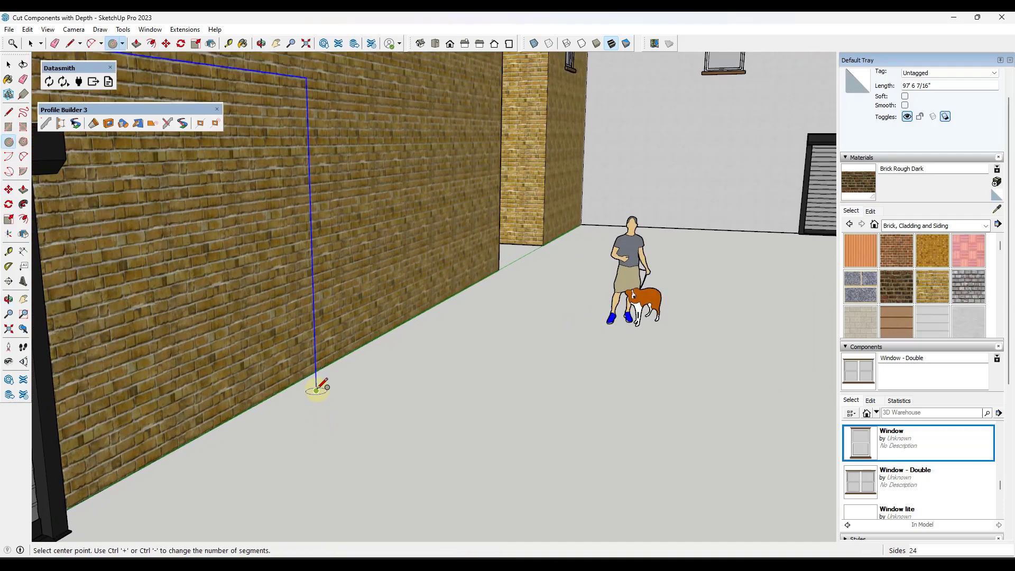
{"action": "left_click", "coordinate": [316, 391]}
{"action": "scroll", "coordinate": [316, 390], "scroll_direction": "up", "scroll_amount": 3}
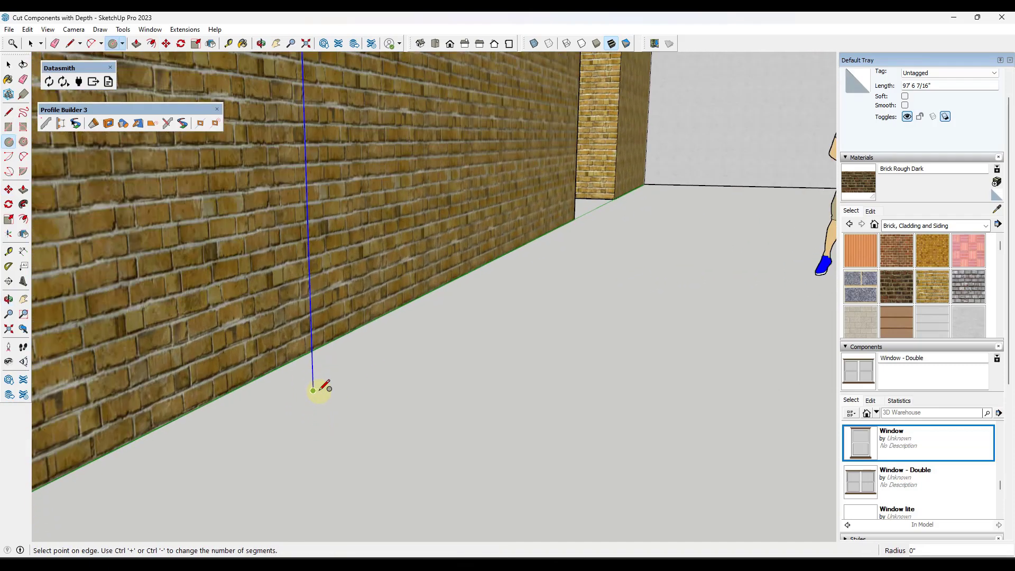
{"action": "left_click", "coordinate": [328, 391]}
{"action": "key", "text": "space"}
Extrude the circle along the sharp-cornered path with Follow Me
{"action": "scroll", "coordinate": [328, 391], "scroll_direction": "down", "scroll_amount": 3}
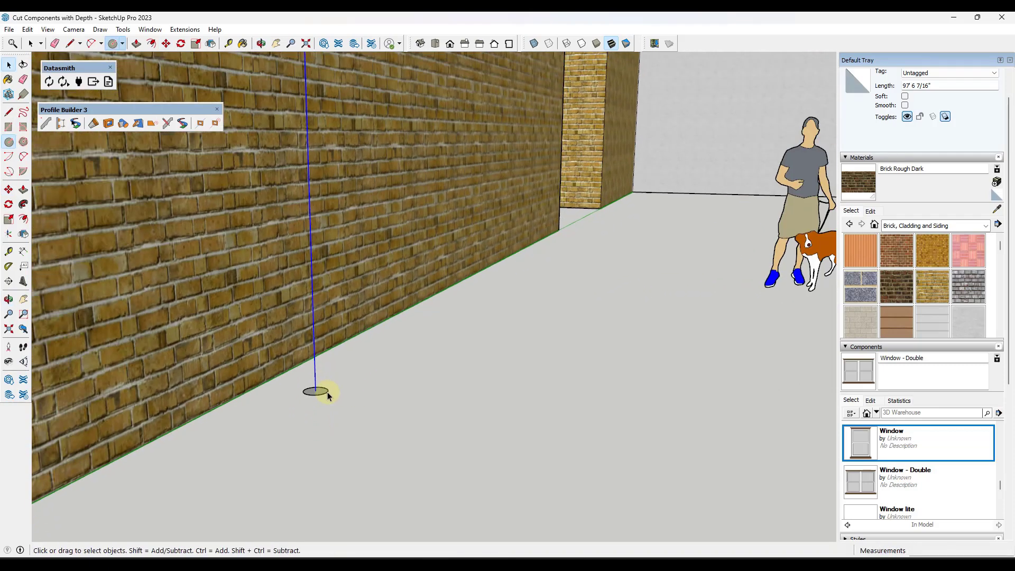
{"action": "scroll", "coordinate": [315, 297], "scroll_direction": "down", "scroll_amount": 5}
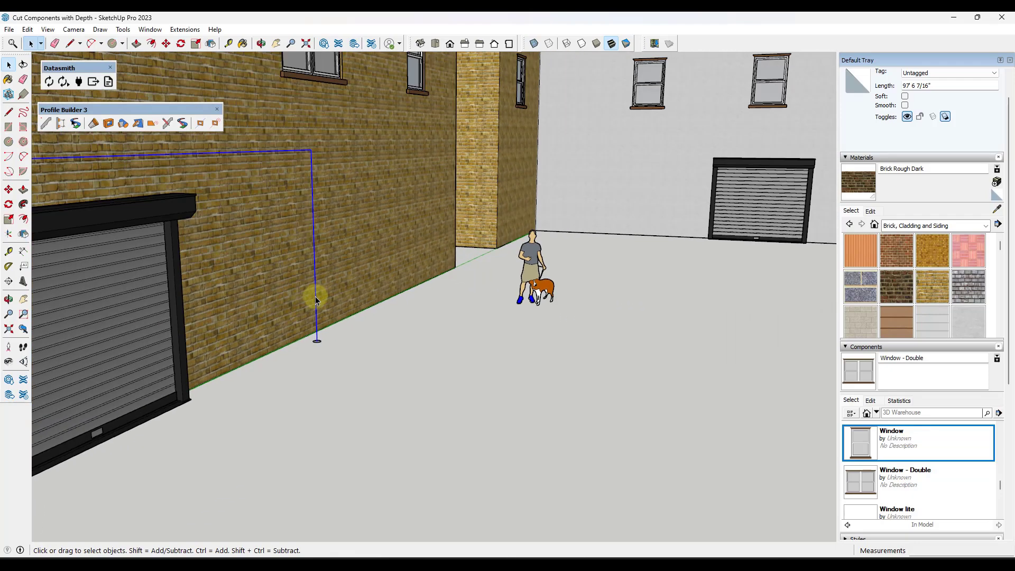
{"action": "scroll", "coordinate": [314, 310], "scroll_direction": "down", "scroll_amount": 2}
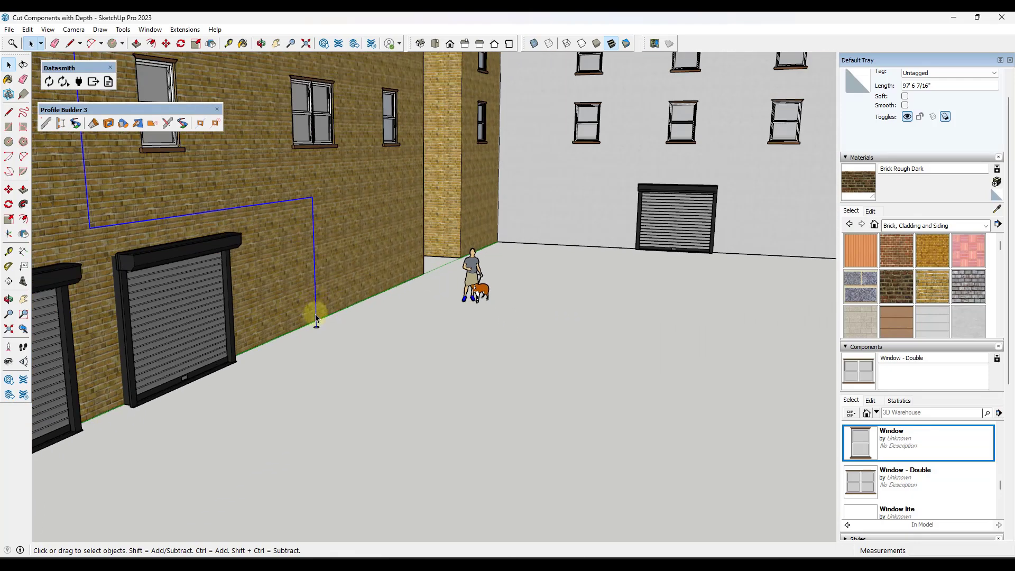
{"action": "scroll", "coordinate": [309, 323], "scroll_direction": "up", "scroll_amount": 5}
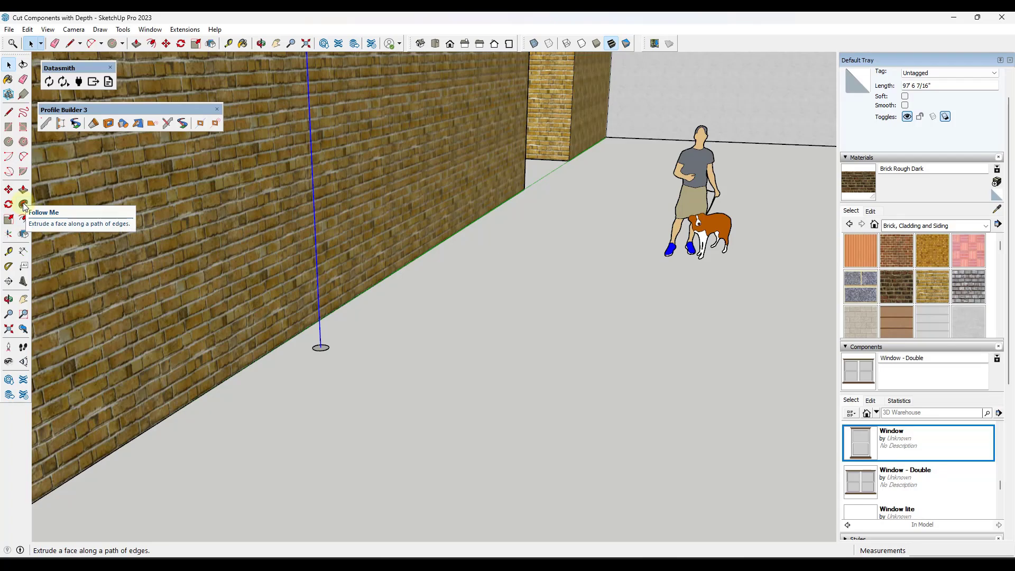
{"action": "left_click", "coordinate": [23, 205]}
{"action": "left_click", "coordinate": [320, 350]}
{"action": "scroll", "coordinate": [339, 418], "scroll_direction": "down", "scroll_amount": 8}
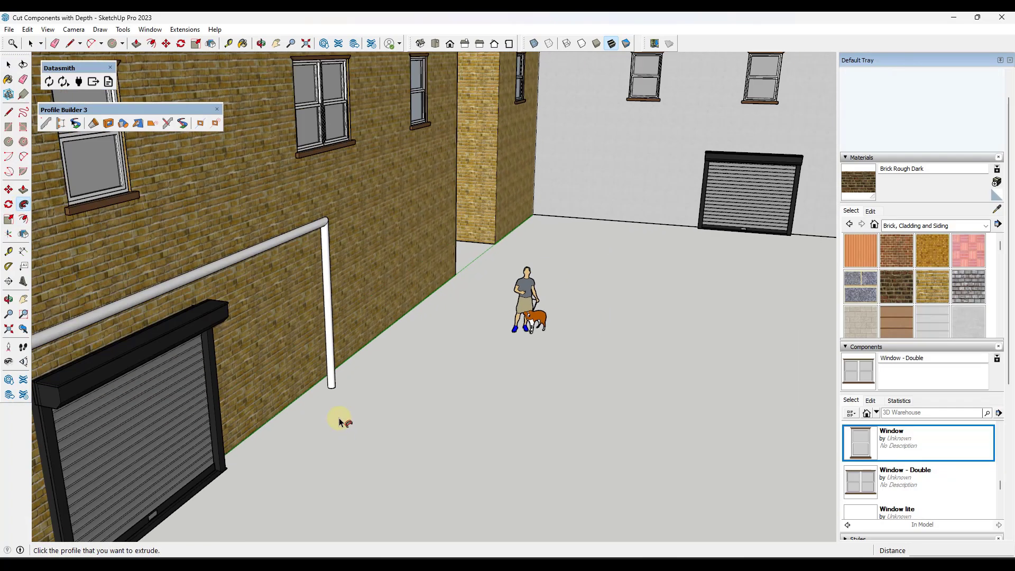
Inspect the pipe's mitred corners above the garage door, and undo the Follow Me extrusion
{"action": "middle_click_drag", "start_coordinate": [329, 394], "coordinate": [300, 335]}
{"action": "scroll", "coordinate": [269, 354], "scroll_direction": "up", "scroll_amount": 6}
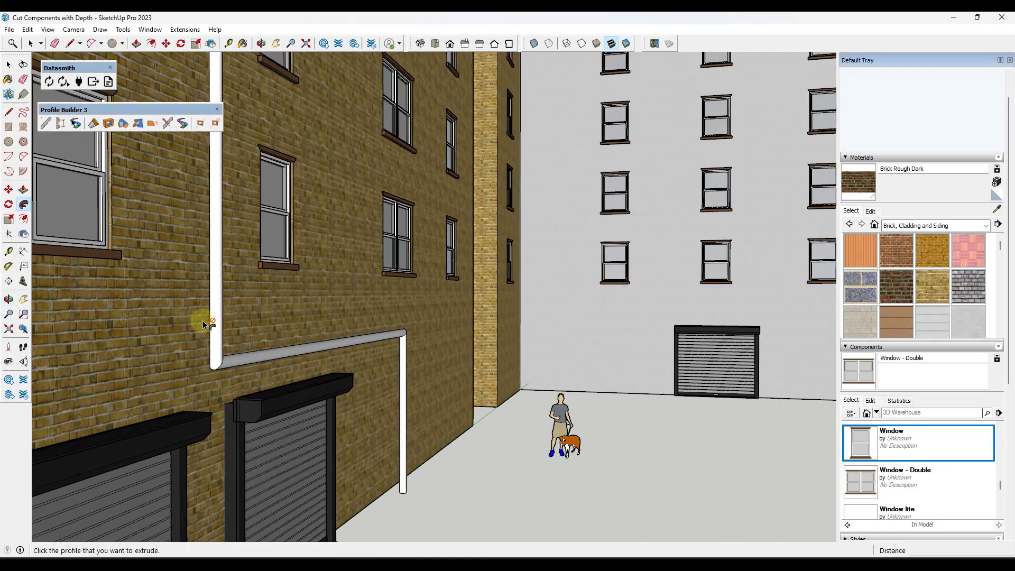
{"action": "middle_click_drag", "start_coordinate": [221, 346], "coordinate": [382, 392]}
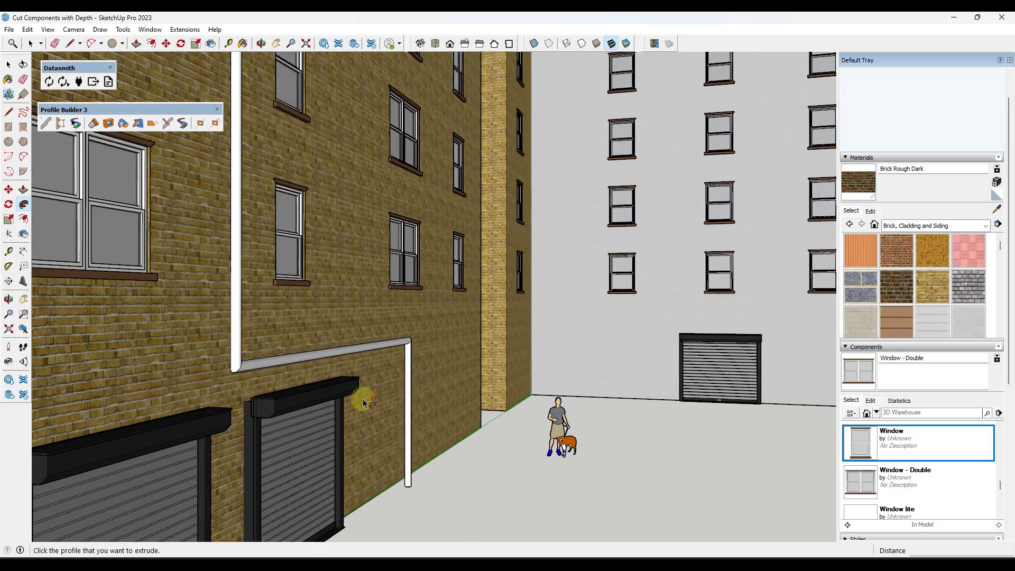
{"action": "key", "text": "ctrl+z"}
Round the path's corner above the ground-level vertical run with a tangent 2 Point Arc about 2' 6" across
{"action": "scroll", "coordinate": [402, 354], "scroll_direction": "up", "scroll_amount": 4}
{"action": "key", "text": "space"}
{"action": "key", "text": "a"}
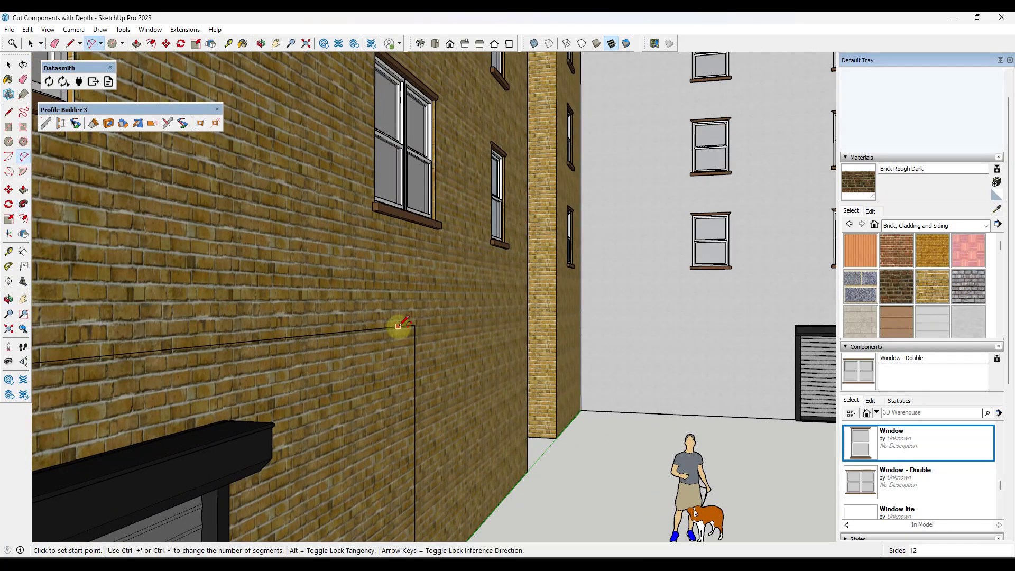
{"action": "left_click", "coordinate": [398, 326]}
{"action": "scroll", "coordinate": [415, 337], "scroll_direction": "up", "scroll_amount": 2}
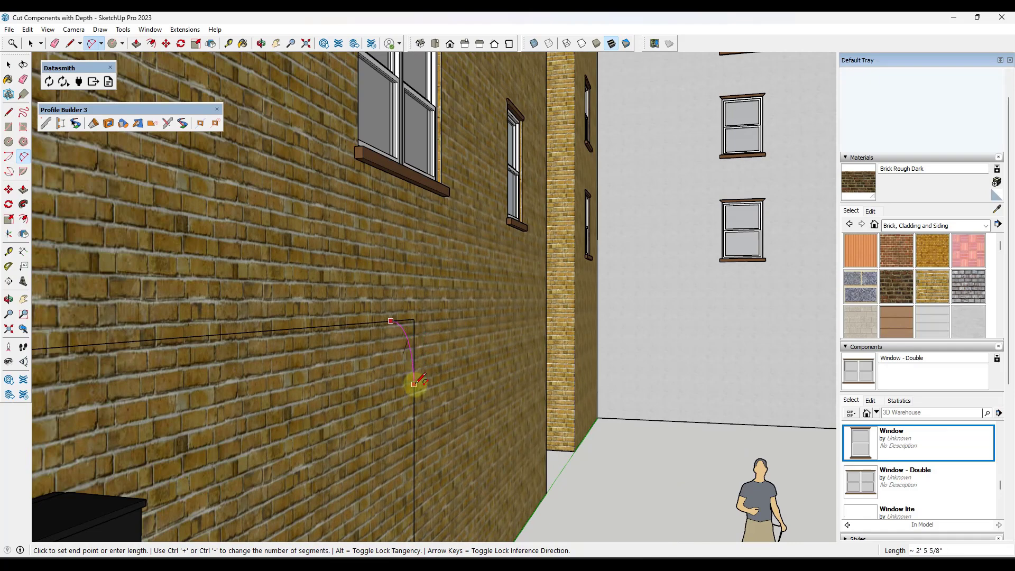
{"action": "left_click", "coordinate": [414, 384]}
{"action": "scroll", "coordinate": [414, 374], "scroll_direction": "down", "scroll_amount": 4}
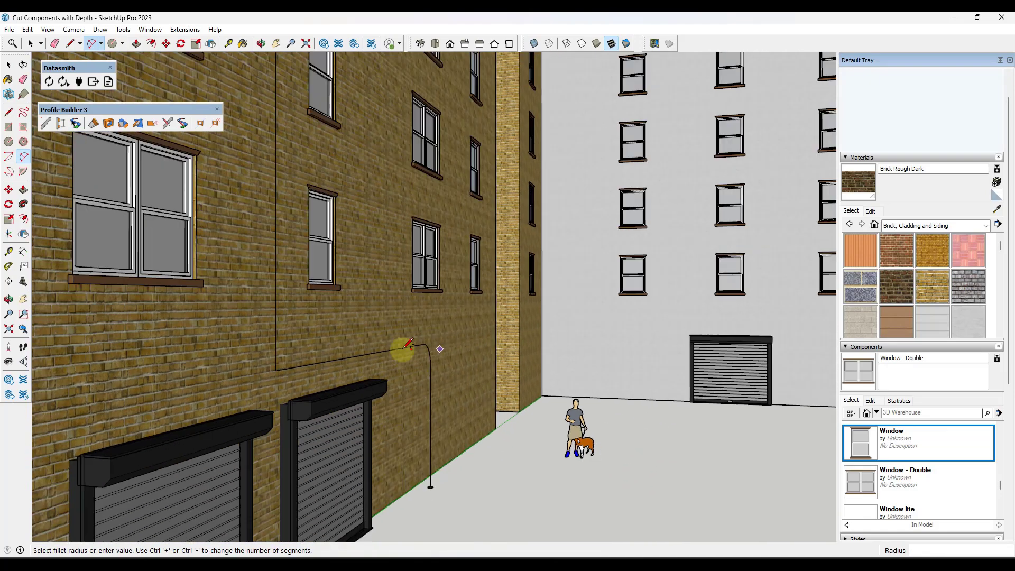
{"action": "left_click", "coordinate": [309, 364]}
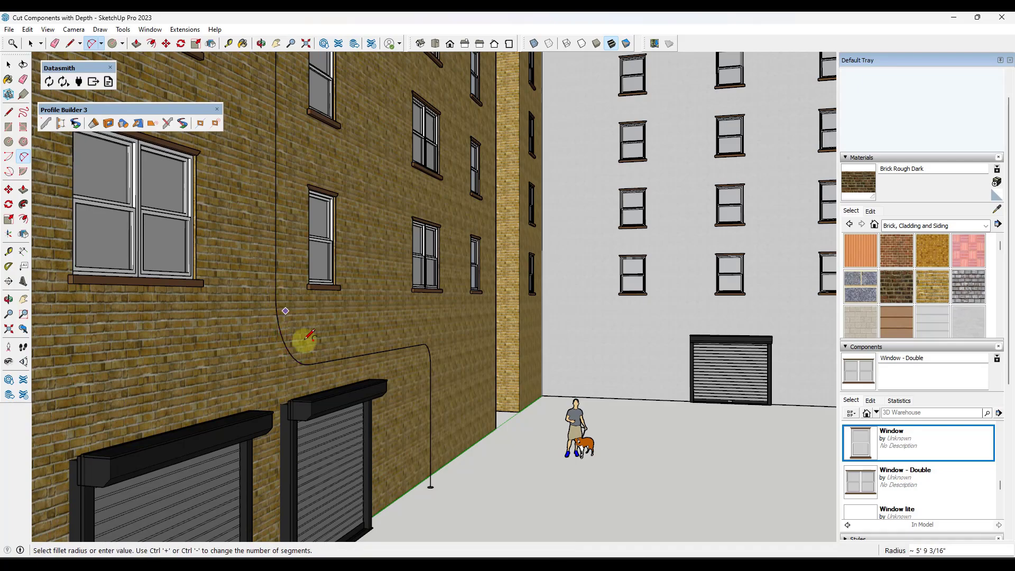
{"action": "middle_click_drag", "start_coordinate": [294, 340], "coordinate": [196, 365]}
{"action": "key", "text": "space"}
Round the path's remaining corner, below the tall vertical run, with a tangent arc about 1' 1" across
{"action": "scroll", "coordinate": [167, 362], "scroll_direction": "up", "scroll_amount": 2}
{"action": "scroll", "coordinate": [166, 363], "scroll_direction": "up", "scroll_amount": 2}
{"action": "key", "text": "a"}
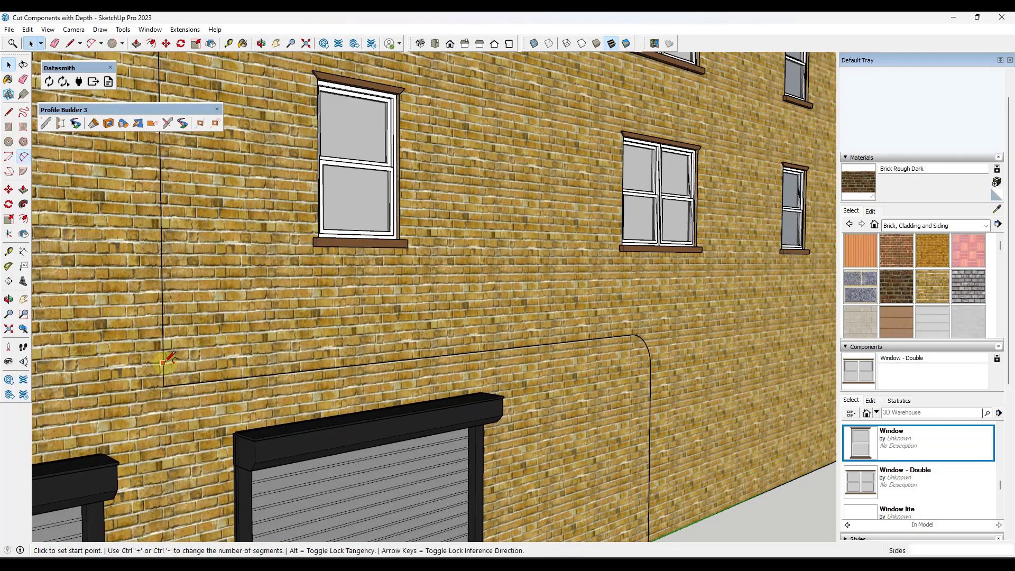
{"action": "left_click", "coordinate": [161, 358]}
{"action": "scroll", "coordinate": [182, 387], "scroll_direction": "up", "scroll_amount": 2}
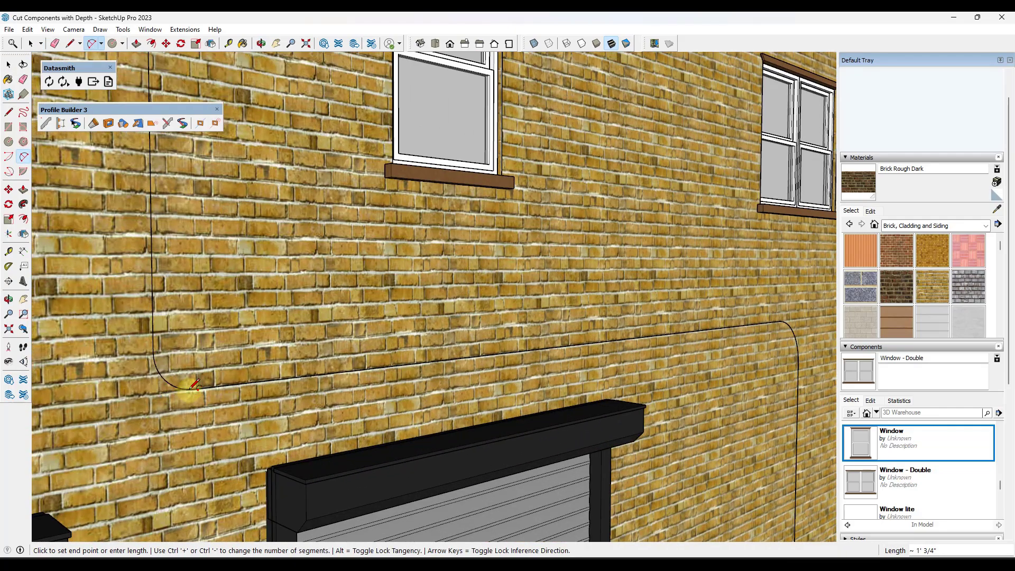
{"action": "left_click", "coordinate": [194, 384]}
{"action": "scroll", "coordinate": [67, 351], "scroll_direction": "down", "scroll_amount": 5}
{"action": "scroll", "coordinate": [328, 363], "scroll_direction": "down", "scroll_amount": 4}
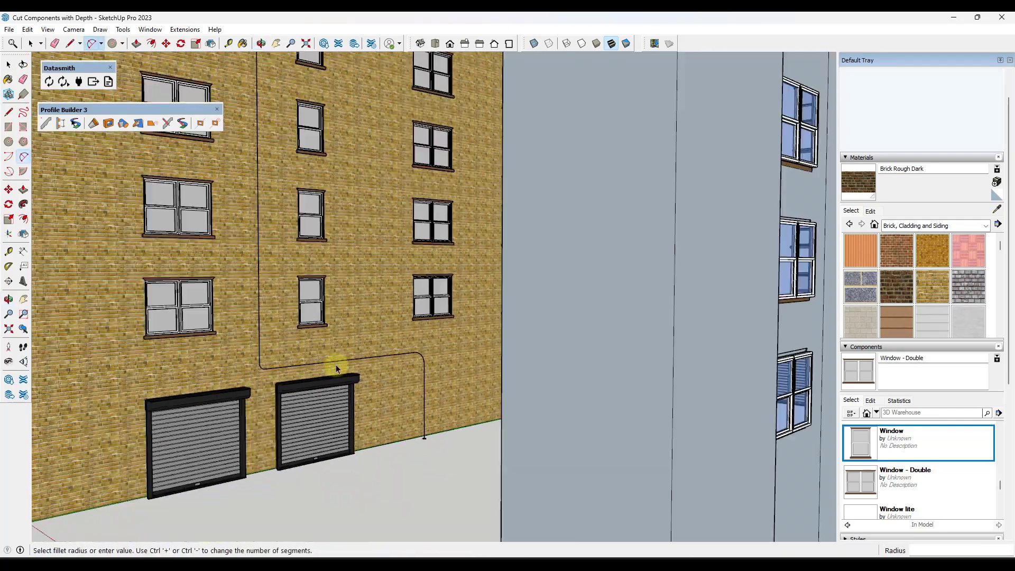
Extrude the ground-level circle along the whole filleted path with Follow Me to form the round pipe
{"action": "key", "text": "space"}
{"action": "left_click", "coordinate": [335, 363]}
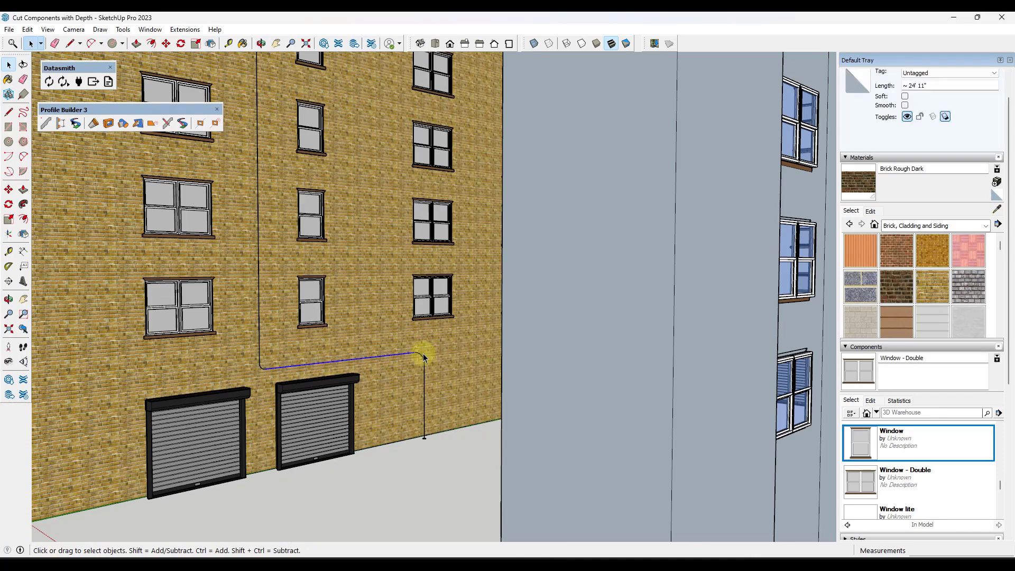
{"action": "left_click", "coordinate": [425, 370], "text": "ctrl"}
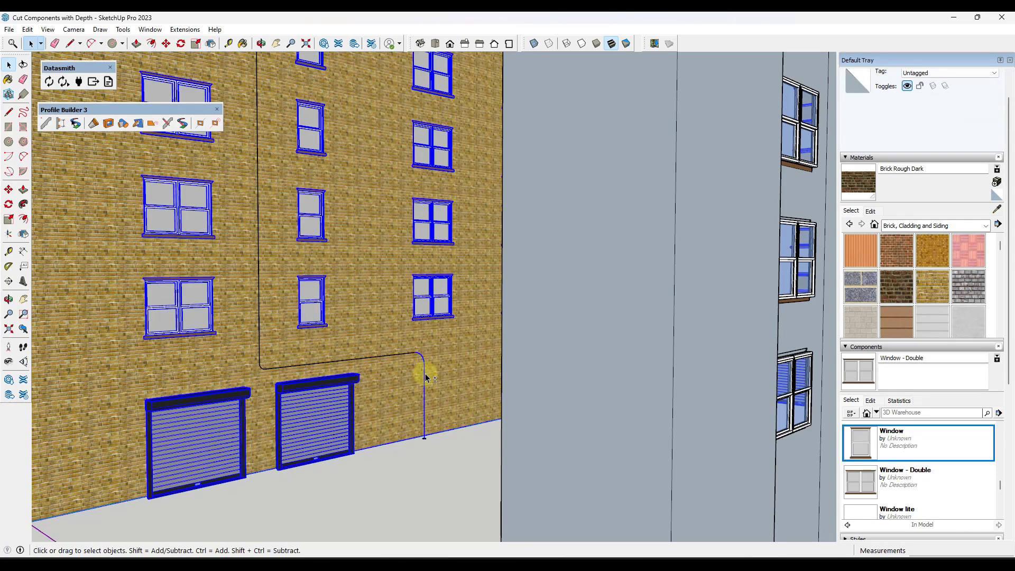
{"action": "left_click", "coordinate": [425, 366]}
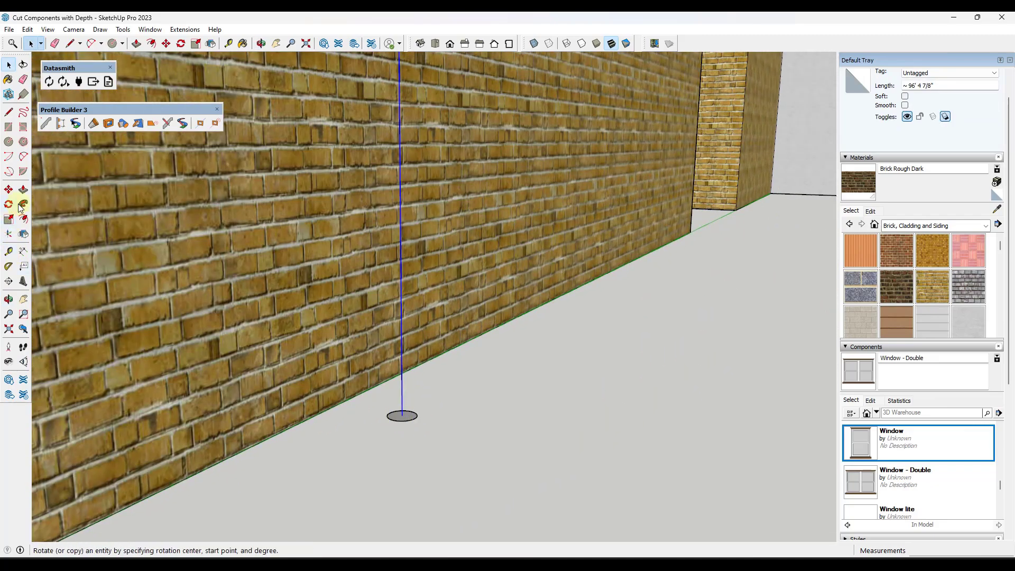
{"action": "left_click", "coordinate": [22, 206]}
{"action": "left_click", "coordinate": [402, 418]}
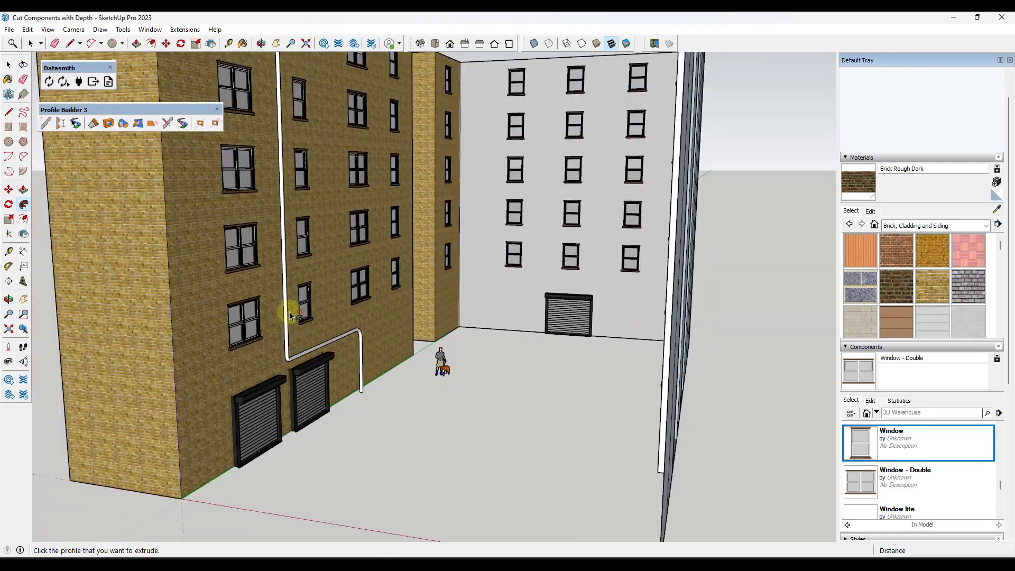
{"action": "key", "text": "space"}
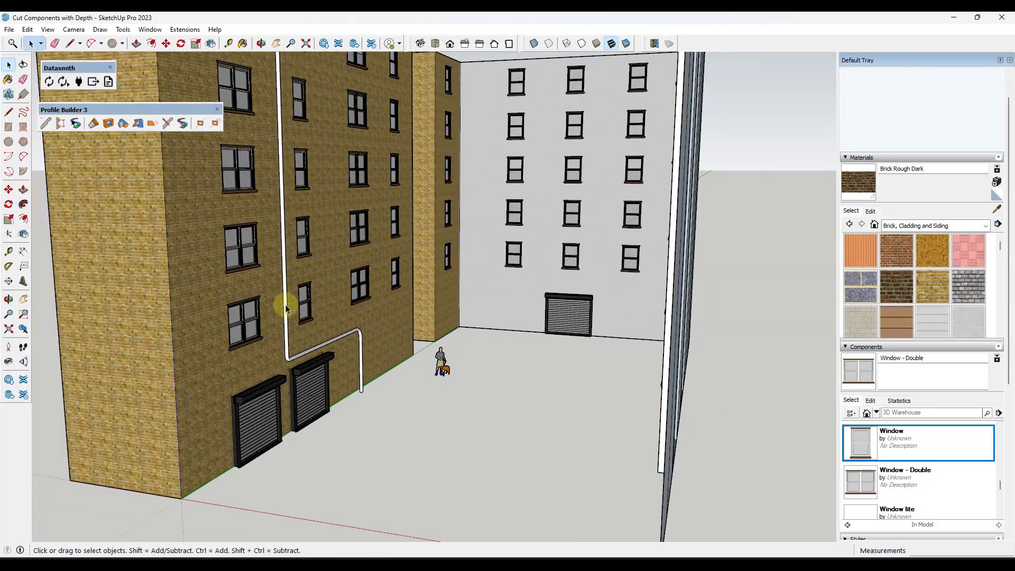
Select the whole round pipe and make it a group
{"action": "left_click", "coordinate": [285, 305]}
{"action": "right_click", "coordinate": [285, 304]}
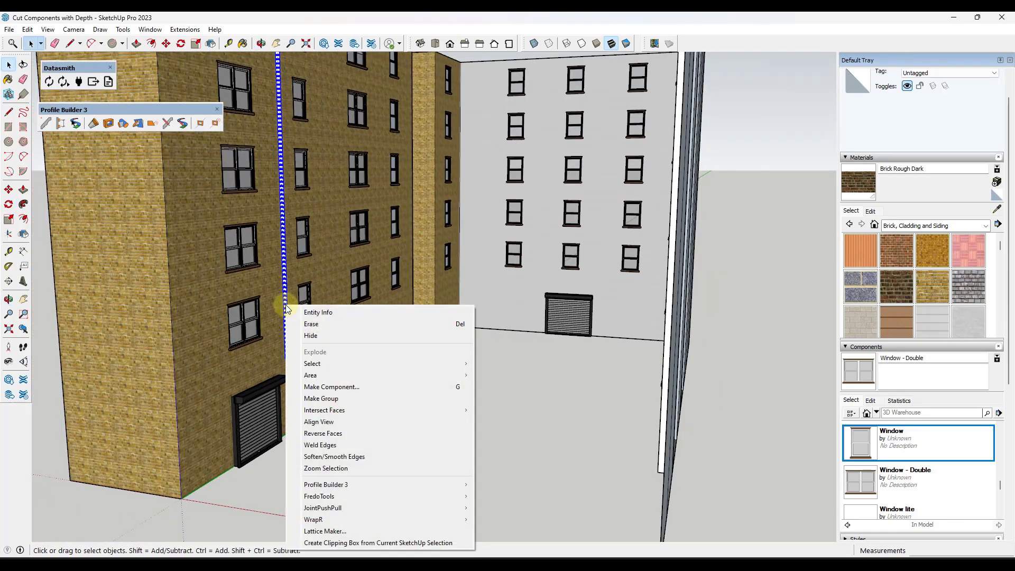
{"action": "left_click", "coordinate": [333, 398]}
Turn on the display of hidden geometry with the pipe's lower bend in close view
{"action": "scroll", "coordinate": [311, 349], "scroll_direction": "up", "scroll_amount": 5}
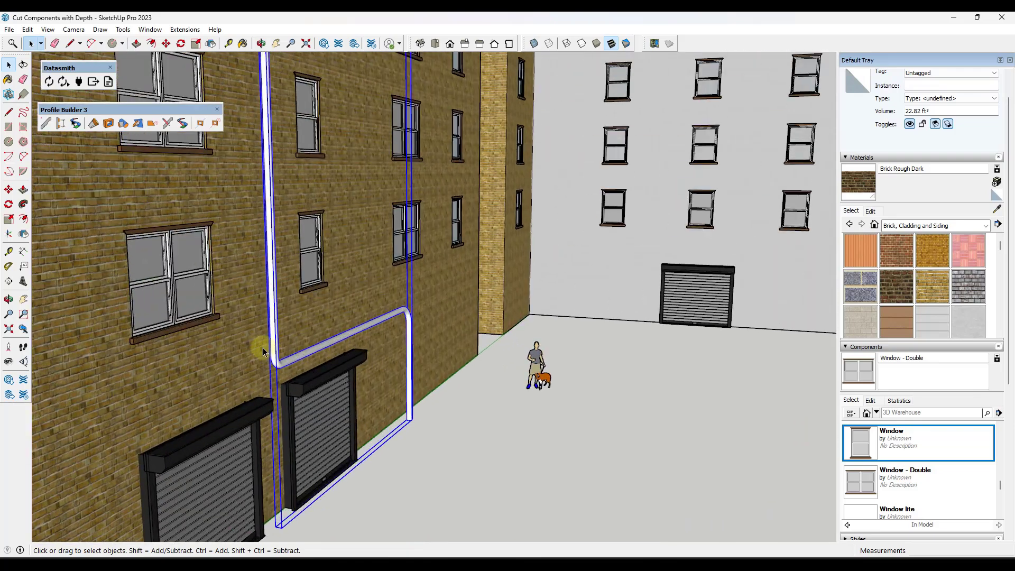
{"action": "middle_click_drag", "start_coordinate": [262, 348], "coordinate": [442, 358]}
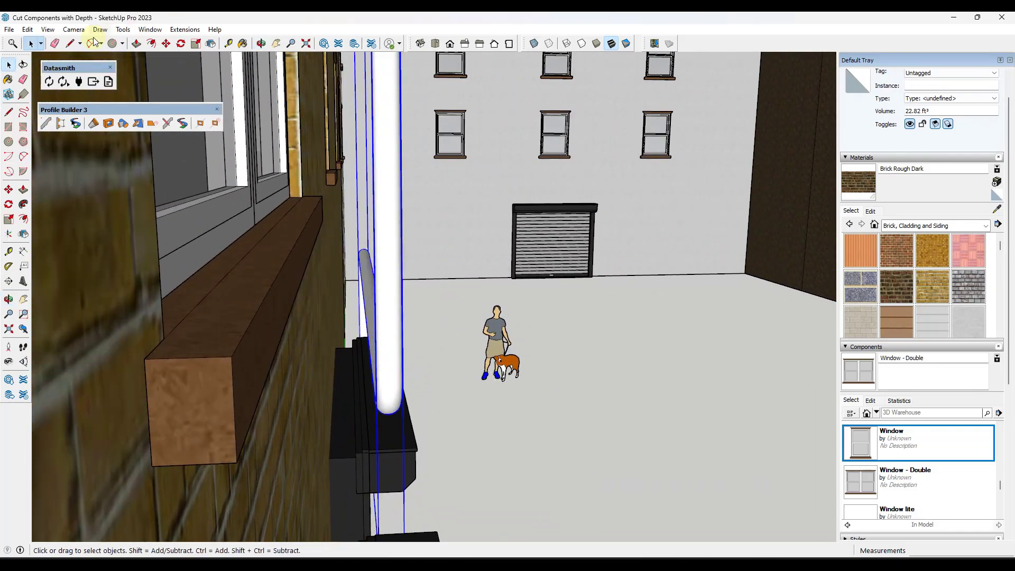
{"action": "left_click", "coordinate": [48, 30]}
{"action": "left_click", "coordinate": [71, 70]}
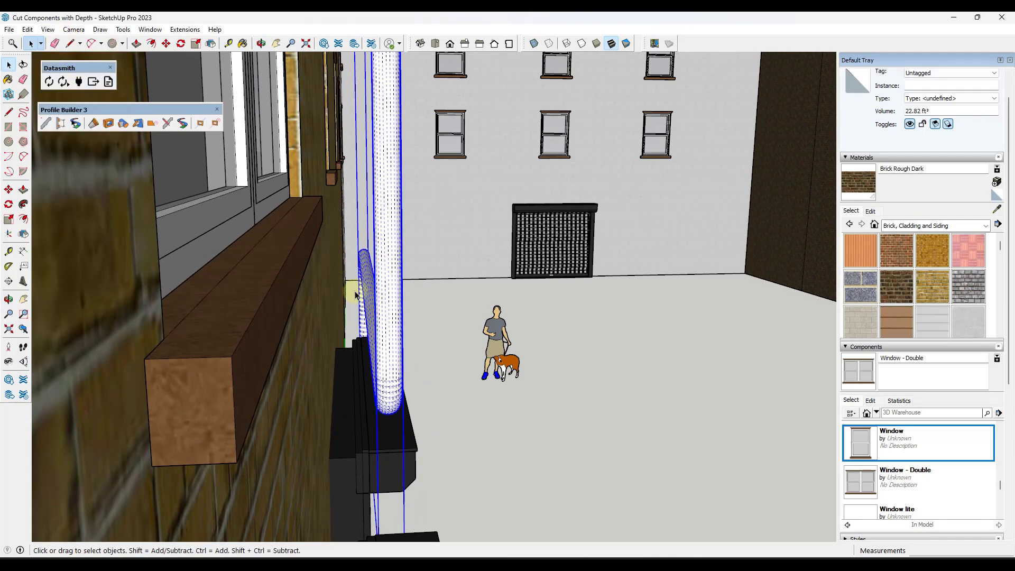
Move the pipe group from a point on the back of its lower bend so it sits against the brick wall
{"action": "middle_click_drag", "start_coordinate": [355, 294], "coordinate": [362, 464]}
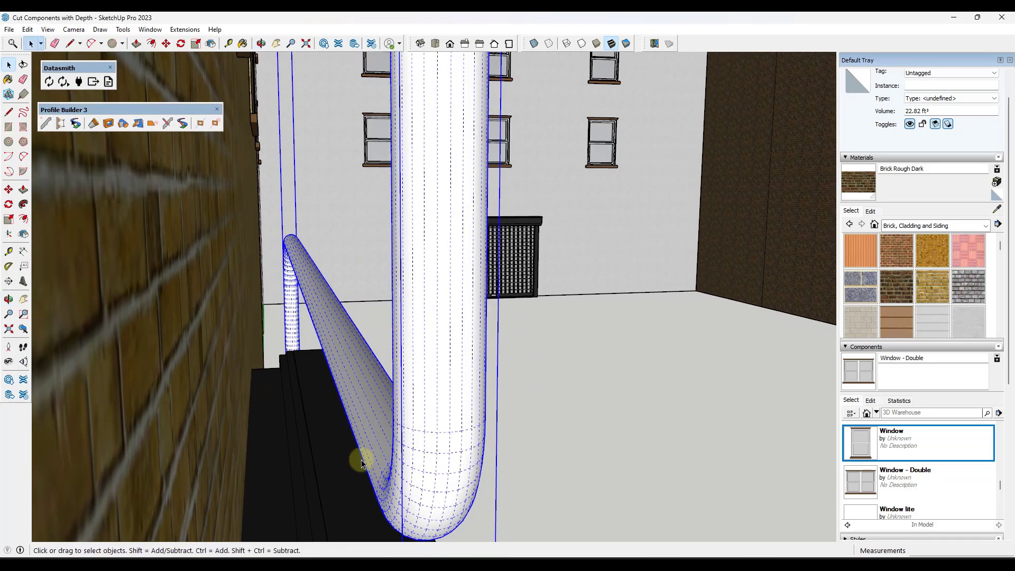
{"action": "key", "text": "m"}
{"action": "scroll", "coordinate": [385, 496], "scroll_direction": "up", "scroll_amount": 3}
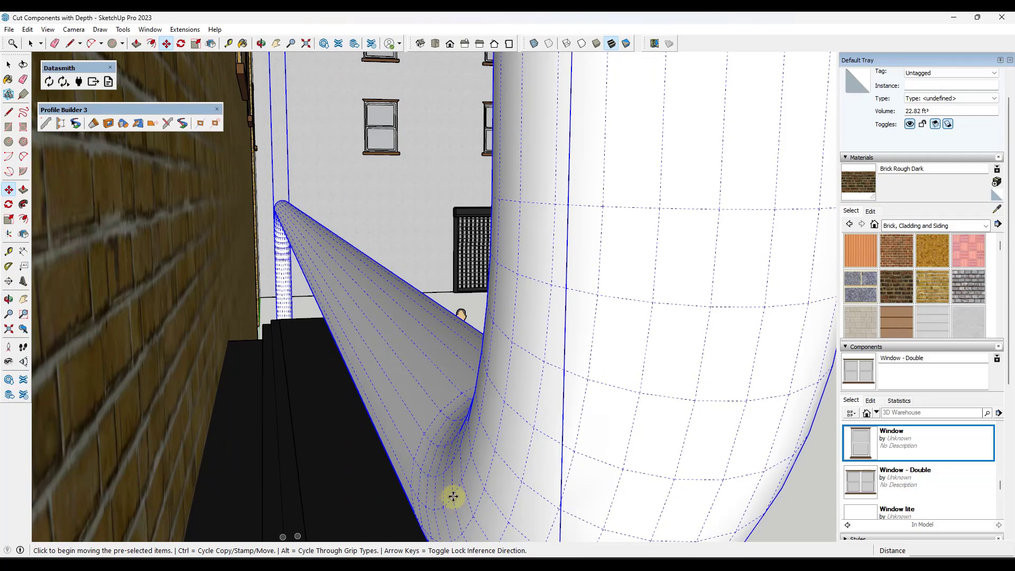
{"action": "middle_click_drag", "start_coordinate": [454, 498], "coordinate": [431, 517]}
{"action": "left_click", "coordinate": [431, 520]}
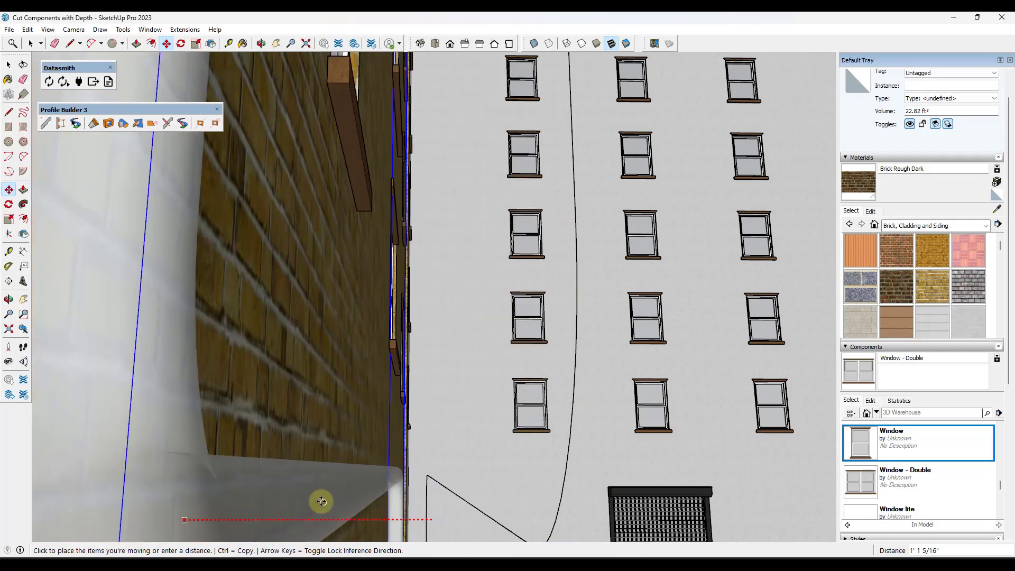
{"action": "left_click", "coordinate": [321, 499]}
{"action": "scroll", "coordinate": [387, 451], "scroll_direction": "down", "scroll_amount": 5}
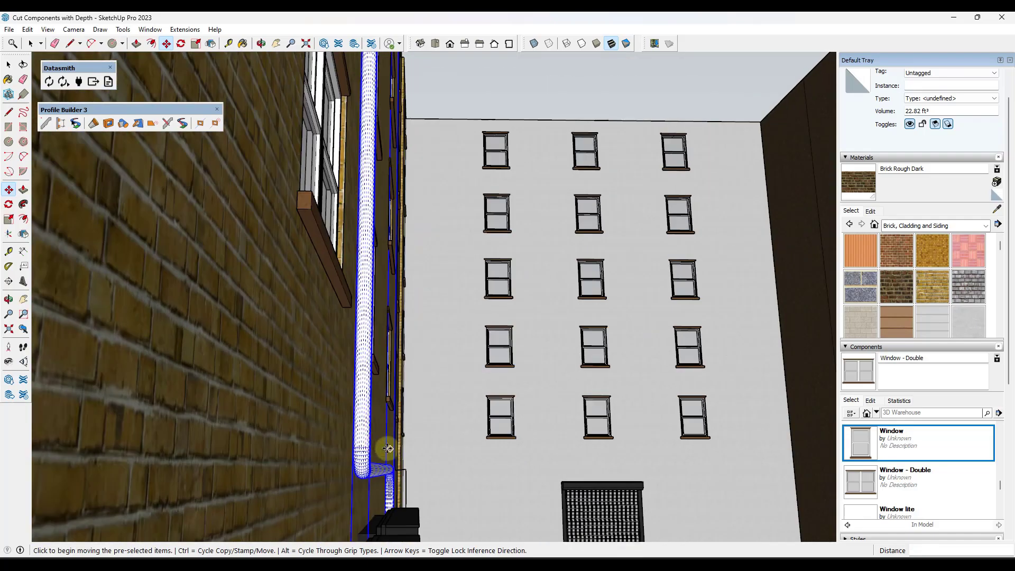
{"action": "middle_click_drag", "start_coordinate": [420, 446], "coordinate": [412, 472]}
{"action": "scroll", "coordinate": [355, 460], "scroll_direction": "down", "scroll_amount": 5}
{"action": "key", "text": "space"}
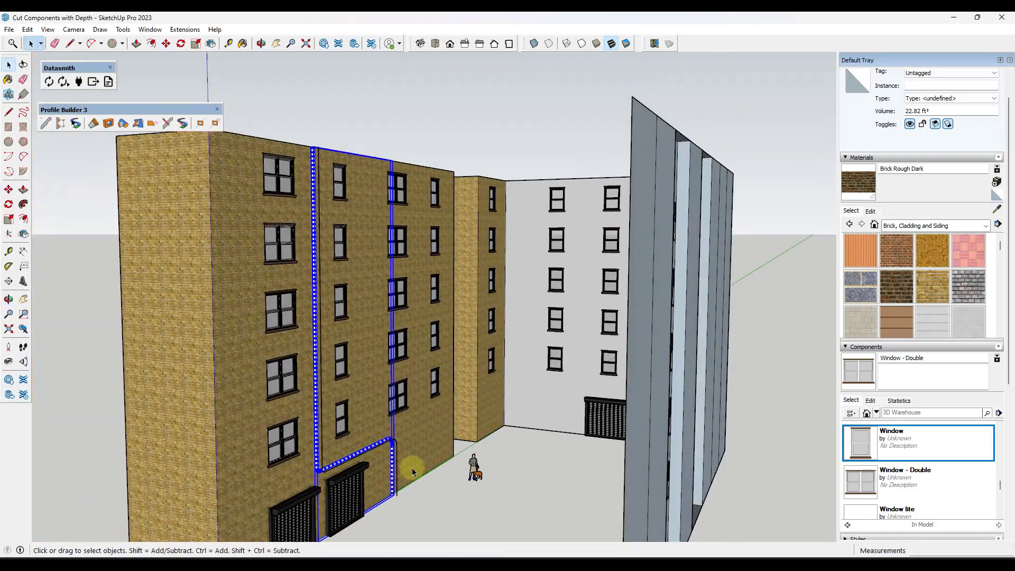
Delete the leftover path line beside the moved pipe
{"action": "left_click", "coordinate": [447, 492]}
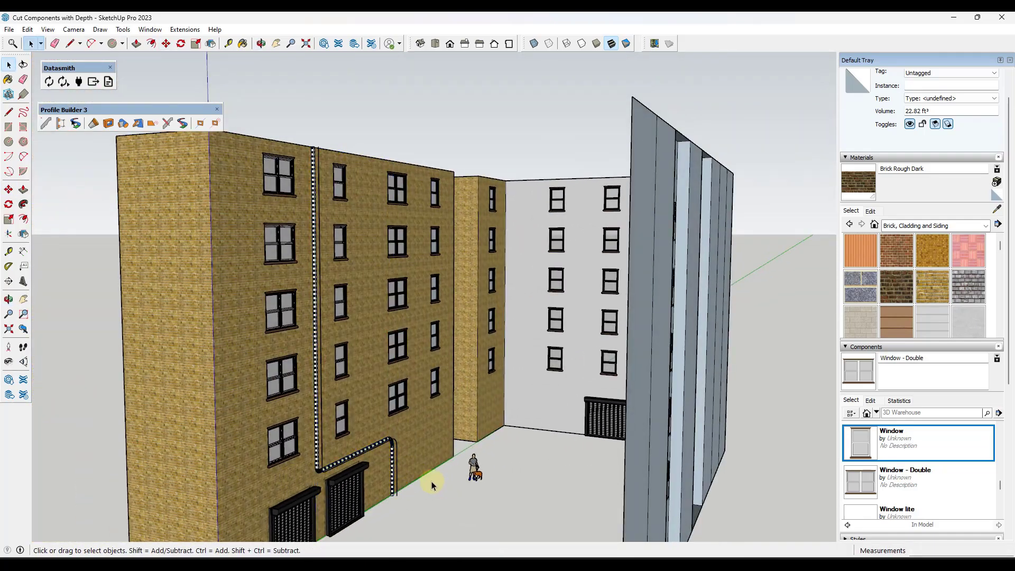
{"action": "left_click", "coordinate": [398, 456]}
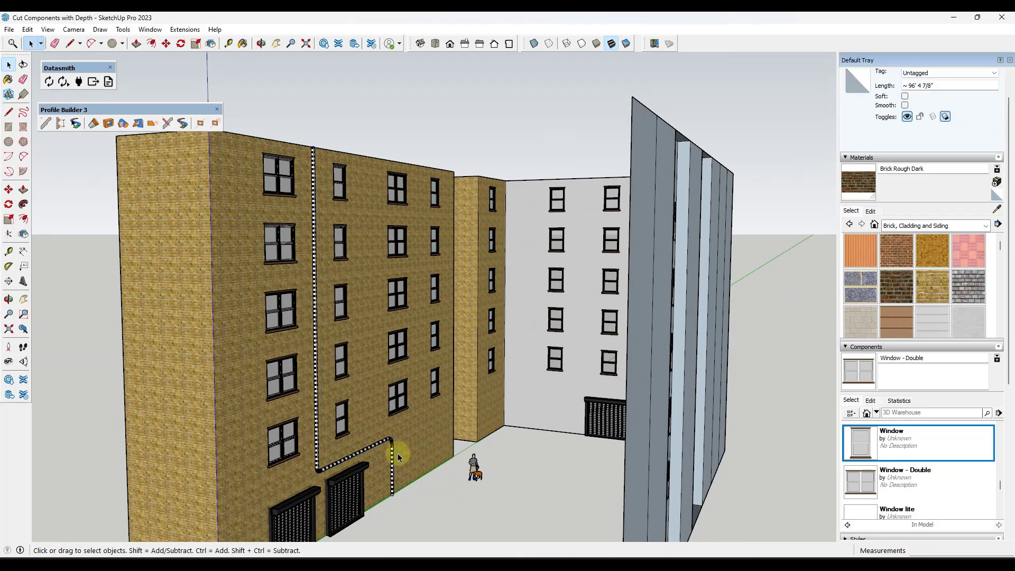
{"action": "left_click", "coordinate": [387, 305]}
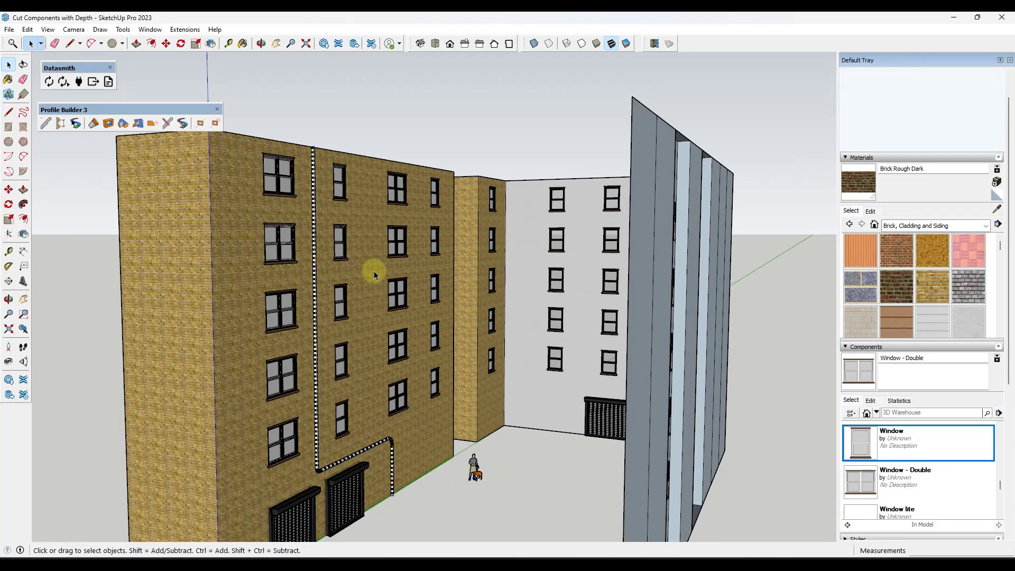
Turn off the display of hidden geometry
{"action": "scroll", "coordinate": [358, 449], "scroll_direction": "up", "scroll_amount": 10}
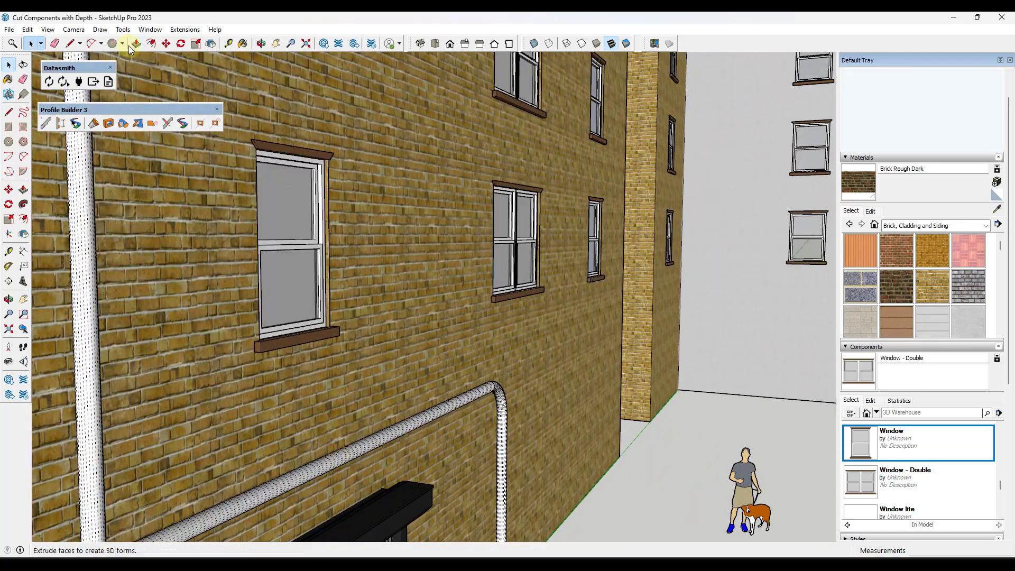
{"action": "left_click", "coordinate": [48, 30]}
{"action": "left_click", "coordinate": [48, 30]}
{"action": "left_click", "coordinate": [48, 29]}
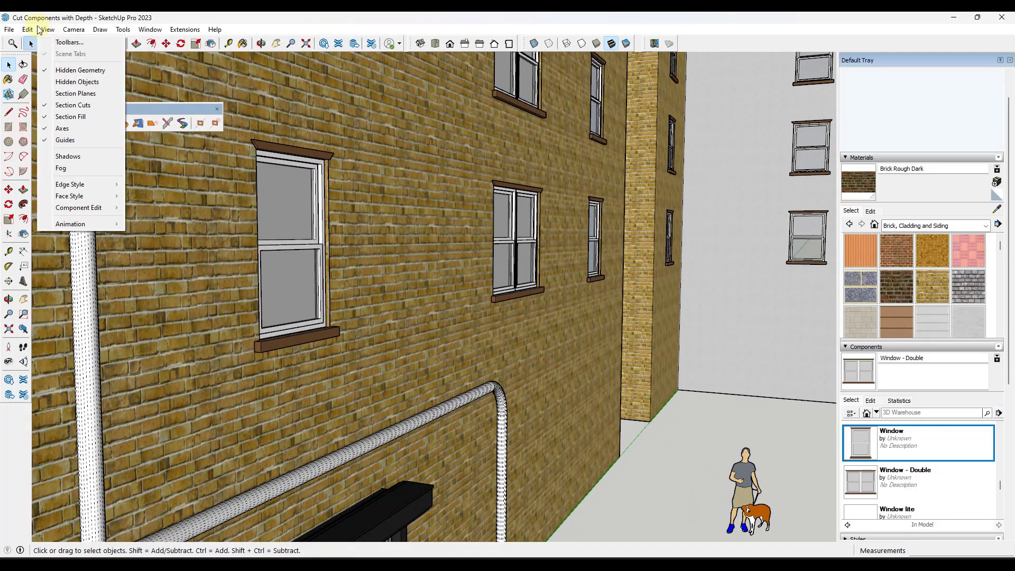
{"action": "left_click", "coordinate": [61, 70]}
Draw a second path beside the pipe: about 14' 6" up from the ground, 31' 10" across, and 55' 2" up to the wall's top
{"action": "scroll", "coordinate": [547, 293], "scroll_direction": "down", "scroll_amount": 6}
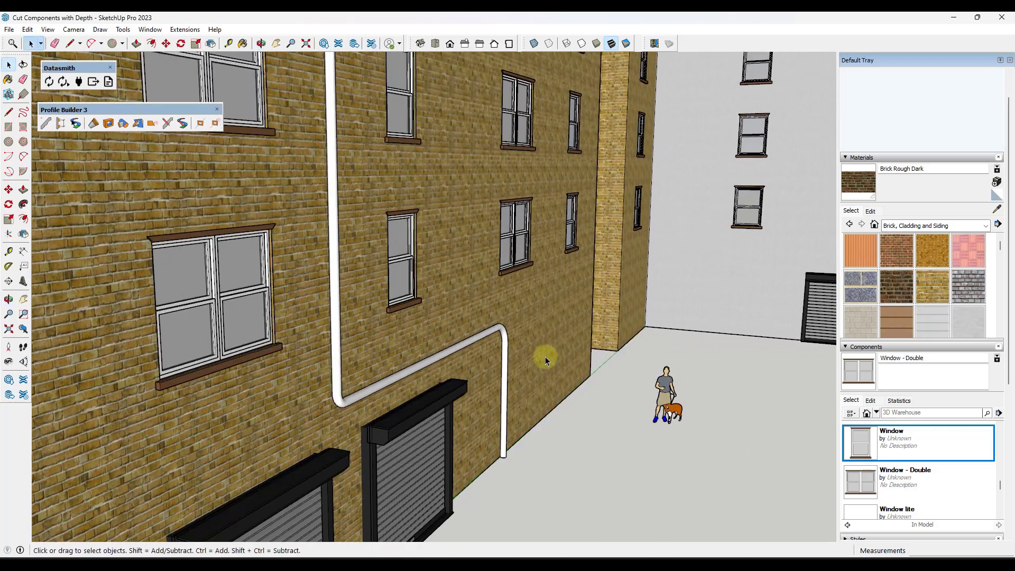
{"action": "key", "text": "l"}
{"action": "scroll", "coordinate": [539, 429], "scroll_direction": "up", "scroll_amount": 3}
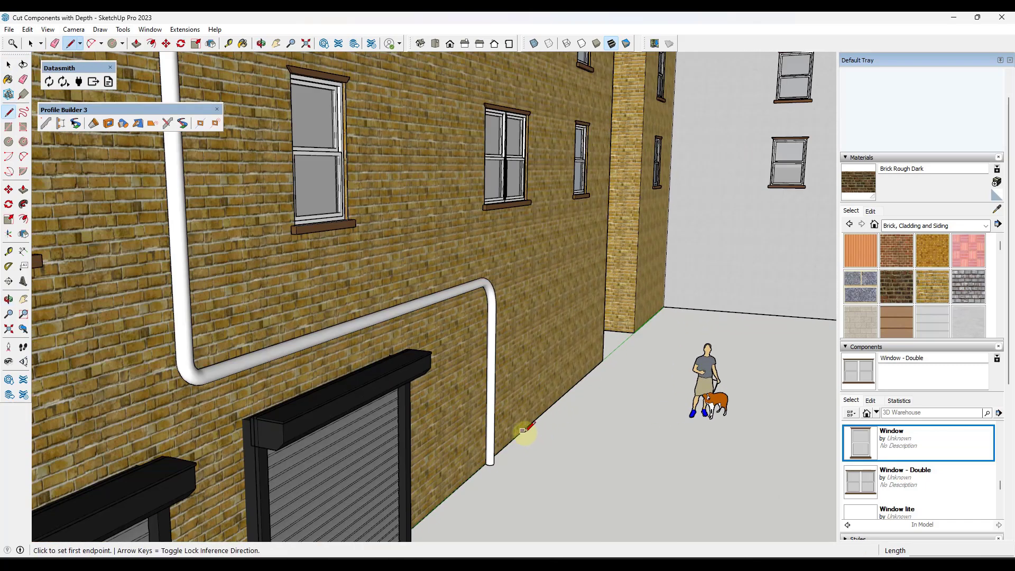
{"action": "left_click", "coordinate": [523, 431]}
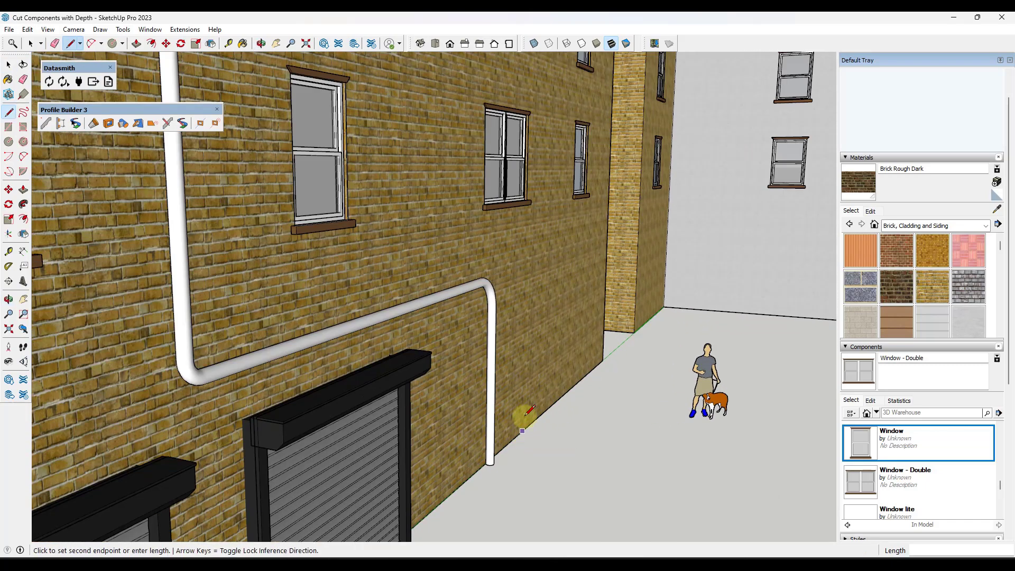
{"action": "left_click", "coordinate": [527, 235]}
{"action": "left_click", "coordinate": [233, 298]}
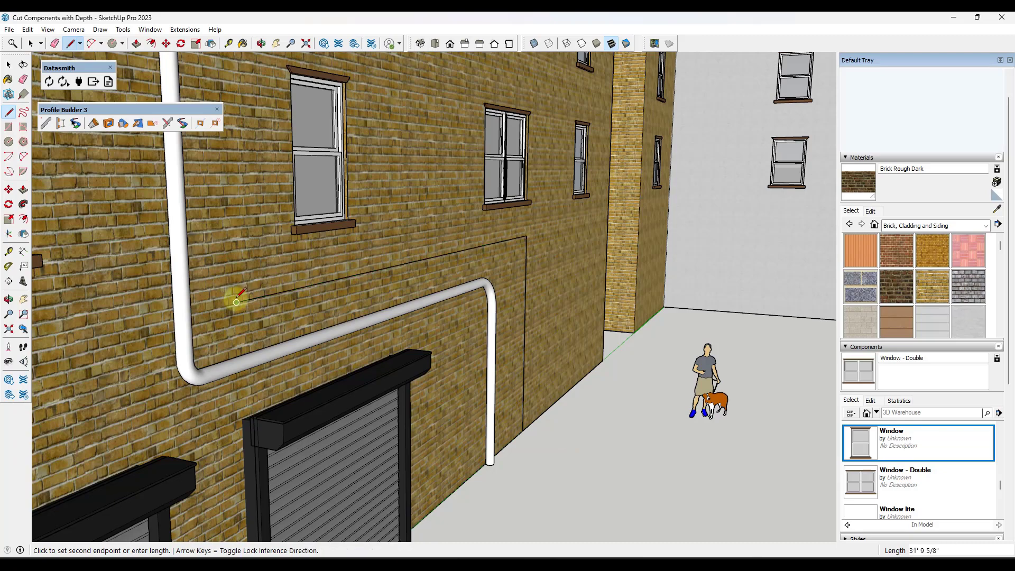
{"action": "scroll", "coordinate": [236, 299], "scroll_direction": "down", "scroll_amount": 5}
{"action": "middle_click_drag", "start_coordinate": [242, 230], "coordinate": [265, 483], "text": "shift"}
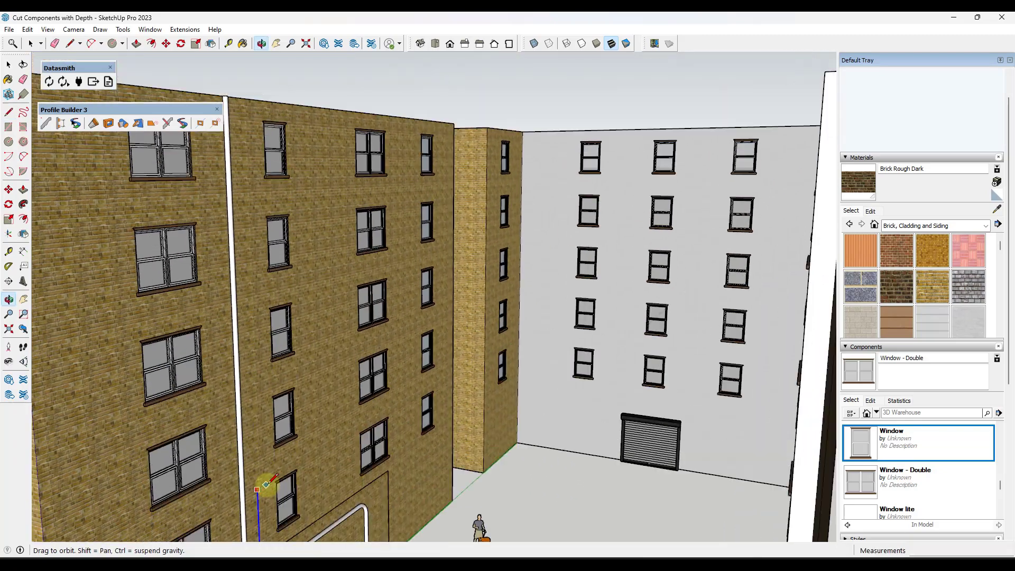
{"action": "left_click", "coordinate": [242, 98]}
{"action": "key", "text": "space"}
Move the new sharp-cornered path about 1' 5" straight out from the brick wall
{"action": "scroll", "coordinate": [305, 94], "scroll_direction": "down", "scroll_amount": 4}
{"action": "scroll", "coordinate": [372, 442], "scroll_direction": "up", "scroll_amount": 8}
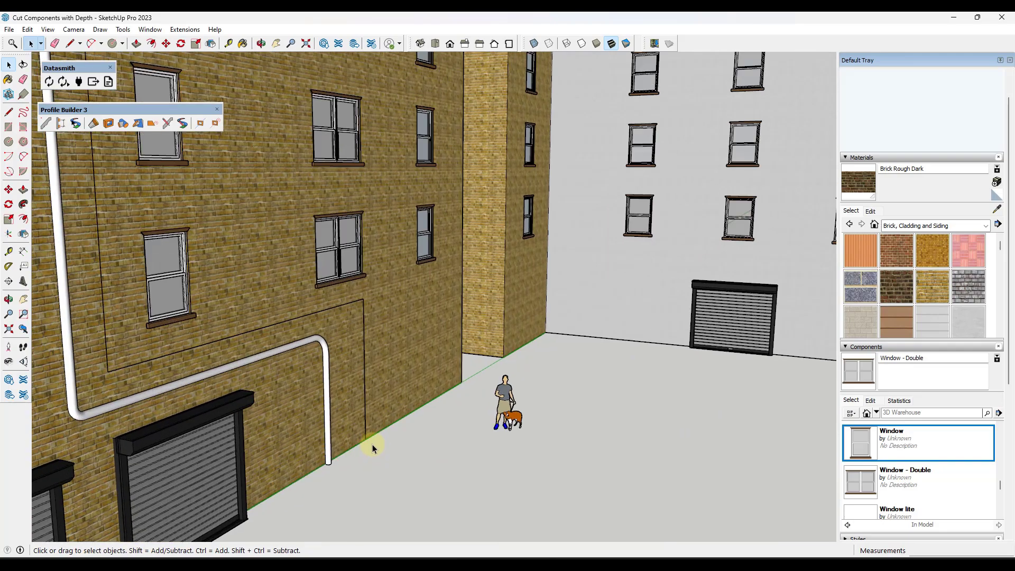
{"action": "left_click", "coordinate": [360, 300]}
{"action": "scroll", "coordinate": [361, 302], "scroll_direction": "down", "scroll_amount": 5}
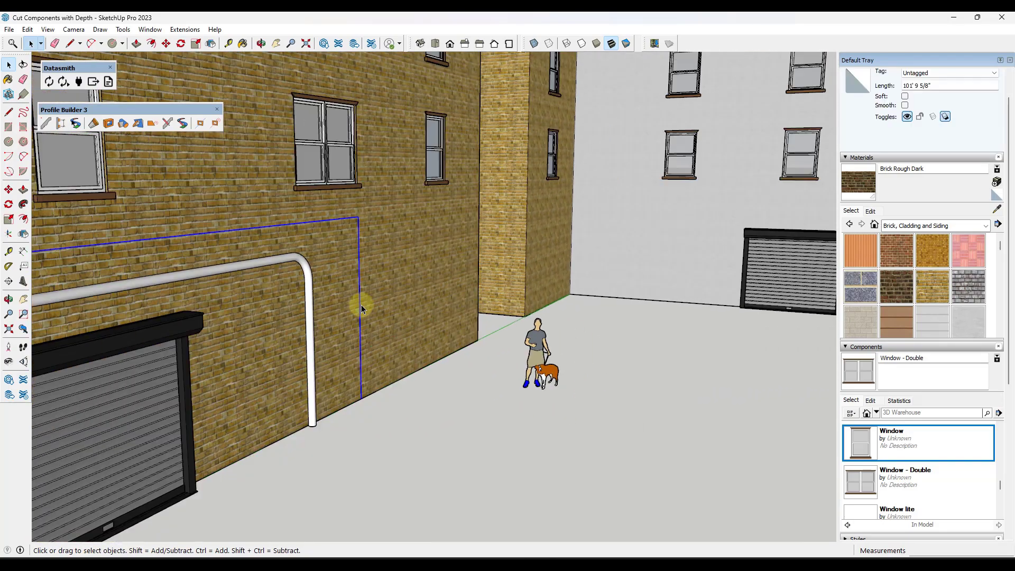
{"action": "key", "text": "m"}
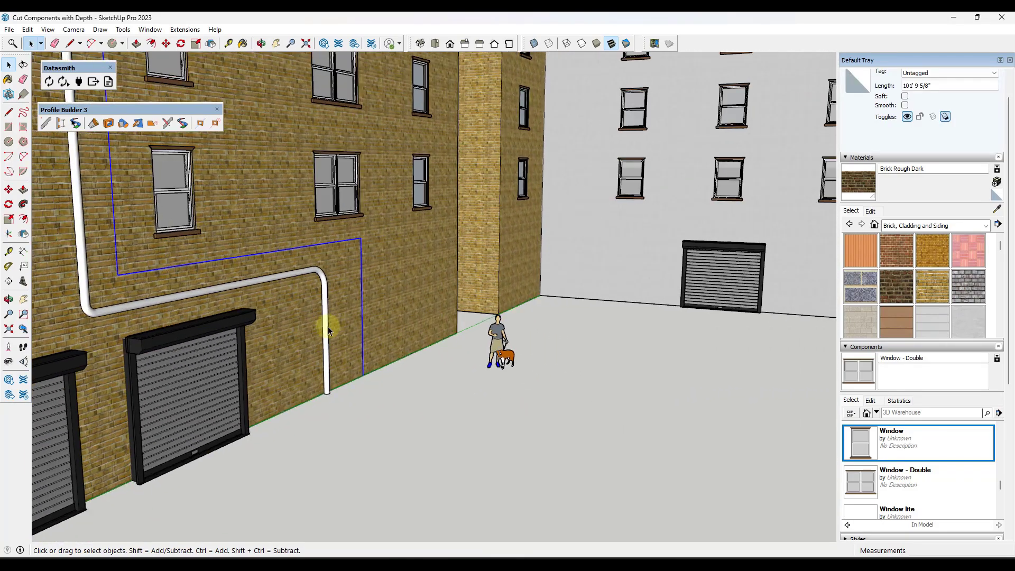
{"action": "scroll", "coordinate": [370, 411], "scroll_direction": "up", "scroll_amount": 5}
{"action": "left_click", "coordinate": [380, 417]}
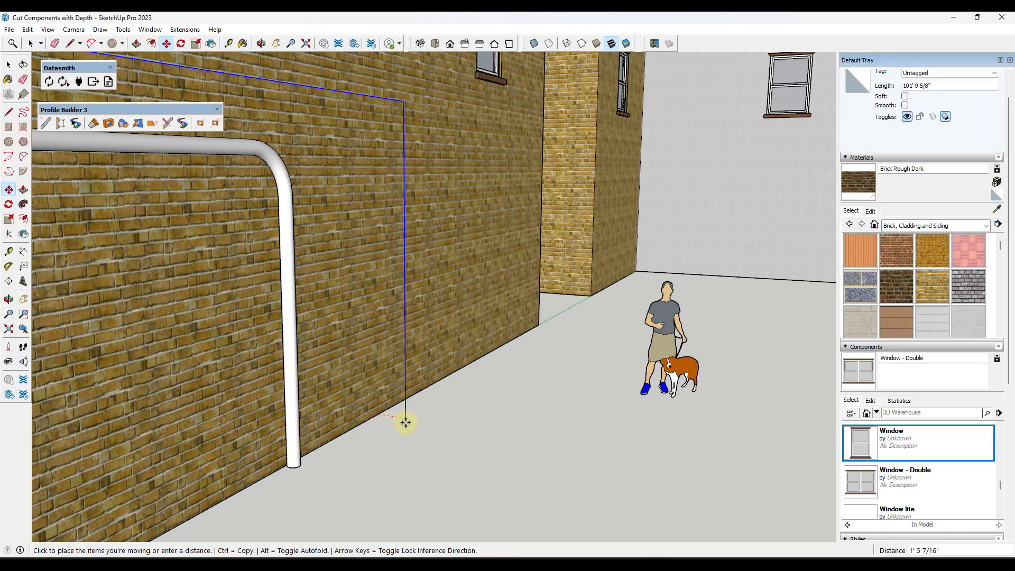
{"action": "left_click", "coordinate": [404, 422]}
Draw a centred horizontal rectangle of about 1' 1" by 2' 5" at the path's ground-level end
{"action": "scroll", "coordinate": [407, 421], "scroll_direction": "up", "scroll_amount": 5}
{"action": "key", "text": "r"}
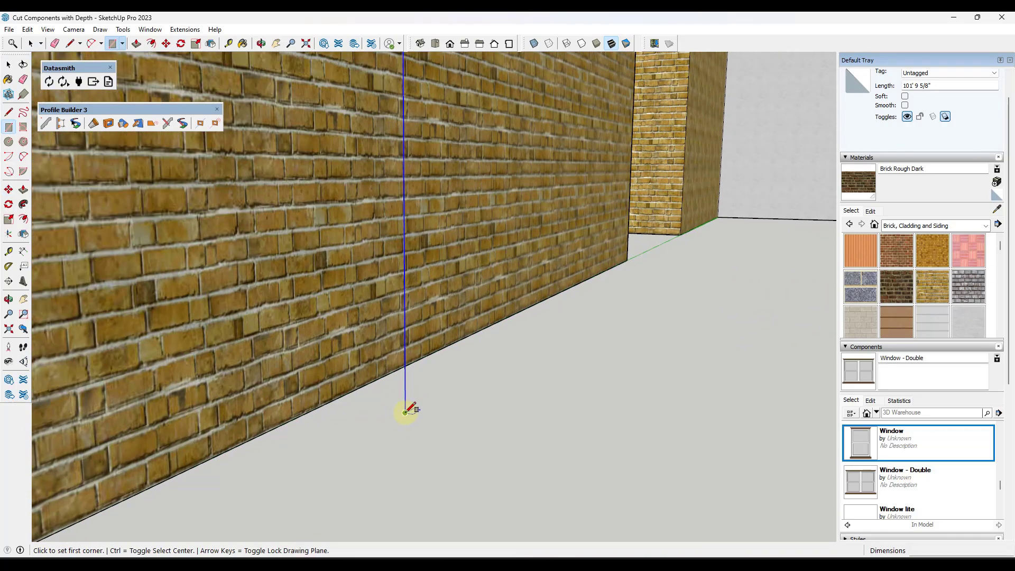
{"action": "left_click", "coordinate": [405, 413]}
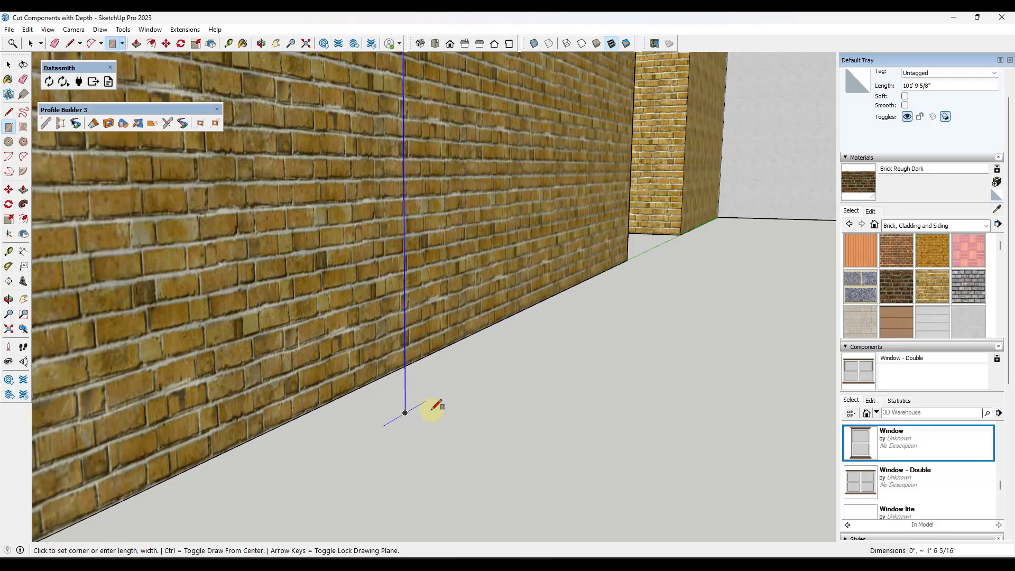
{"action": "scroll", "coordinate": [437, 405], "scroll_direction": "up", "scroll_amount": 3}
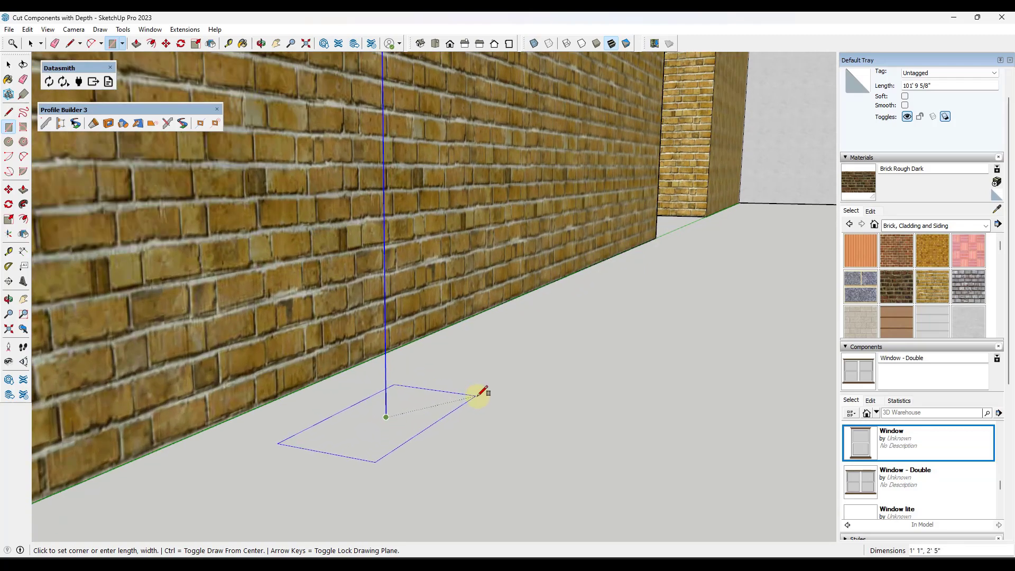
{"action": "left_click", "coordinate": [482, 392]}
{"action": "key", "text": "space"}
Extrude the rectangle along the sharp-cornered path with Follow Me to form a rectangular duct
{"action": "scroll", "coordinate": [431, 401], "scroll_direction": "down", "scroll_amount": 3}
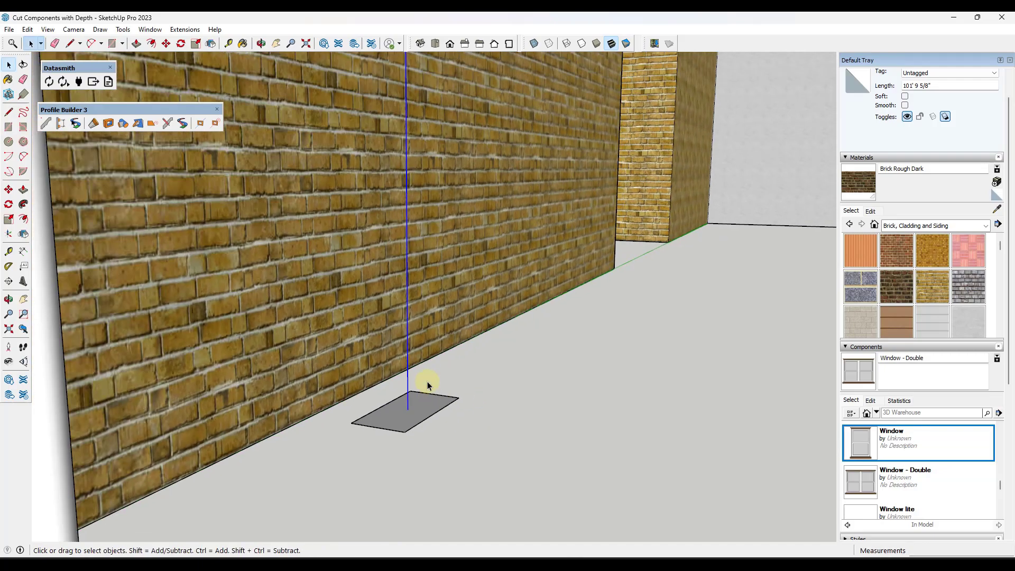
{"action": "scroll", "coordinate": [429, 385], "scroll_direction": "down", "scroll_amount": 5}
{"action": "scroll", "coordinate": [415, 328], "scroll_direction": "up", "scroll_amount": 5}
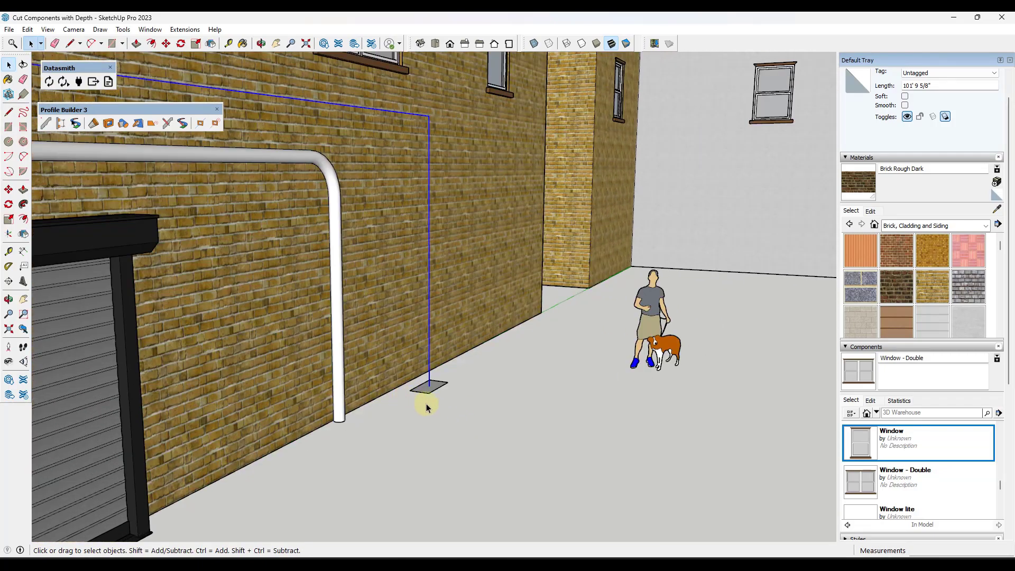
{"action": "left_click", "coordinate": [23, 204]}
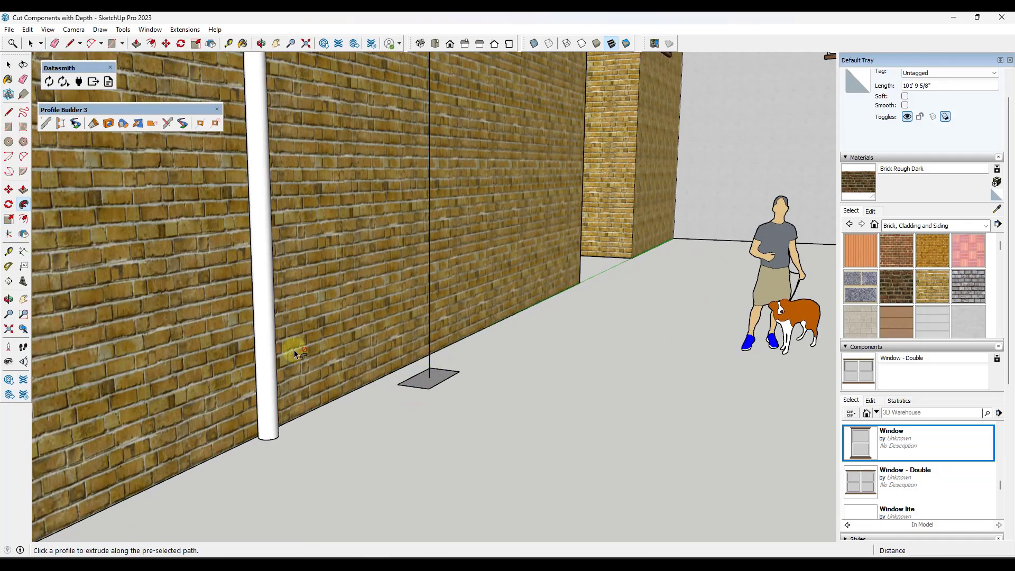
{"action": "left_click", "coordinate": [418, 384]}
{"action": "scroll", "coordinate": [460, 436], "scroll_direction": "down", "scroll_amount": 8}
{"action": "middle_click_drag", "start_coordinate": [453, 415], "coordinate": [354, 334]}
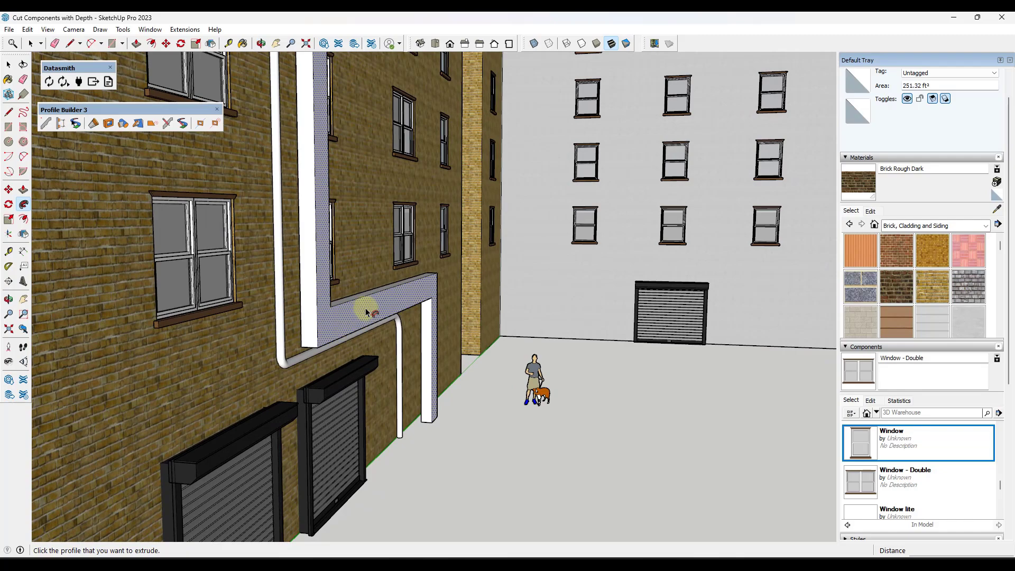
{"action": "left_click", "coordinate": [366, 312]}
{"action": "middle_click_drag", "start_coordinate": [314, 309], "coordinate": [388, 347]}
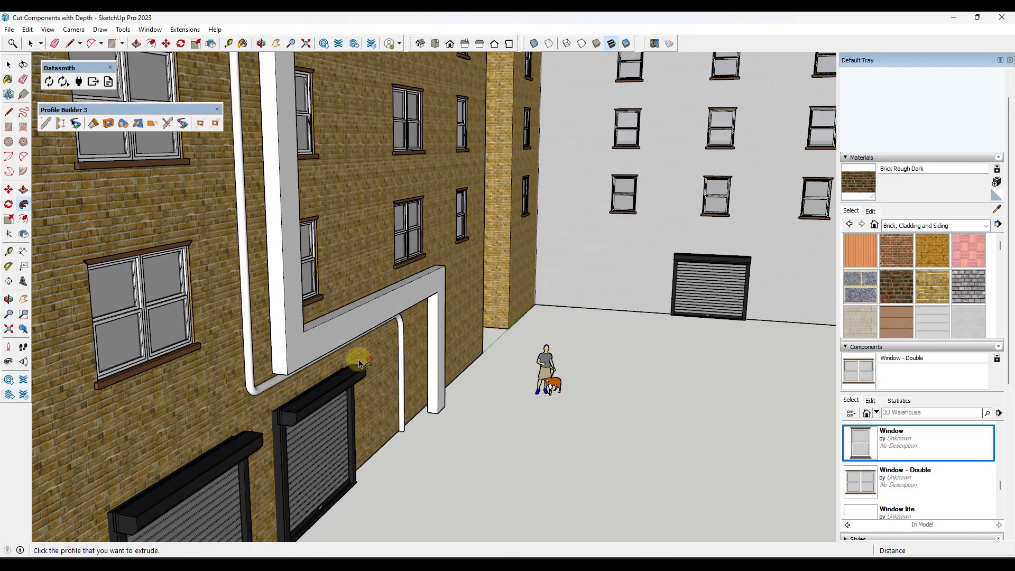
{"action": "scroll", "coordinate": [317, 329], "scroll_direction": "down", "scroll_amount": 3}
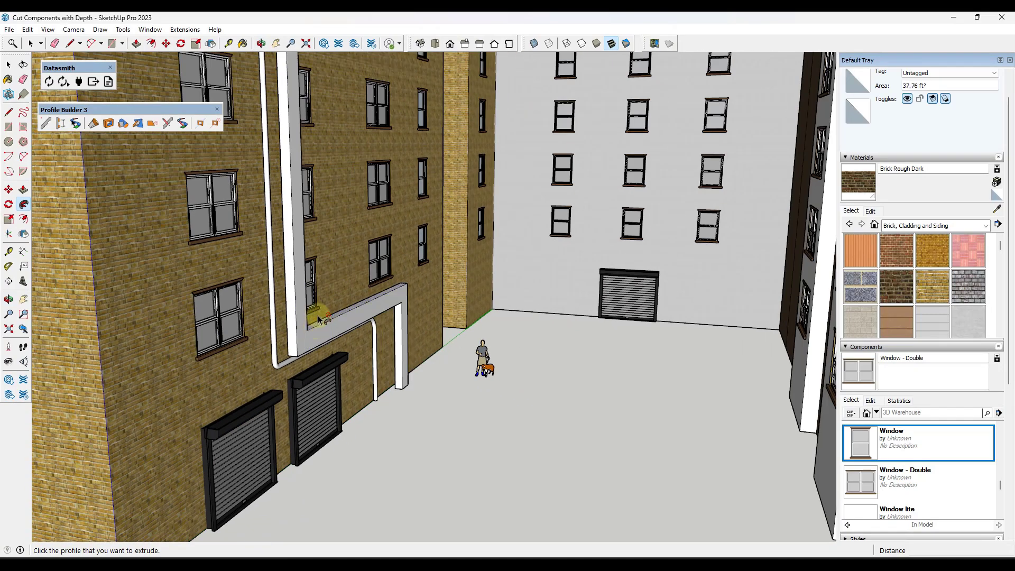
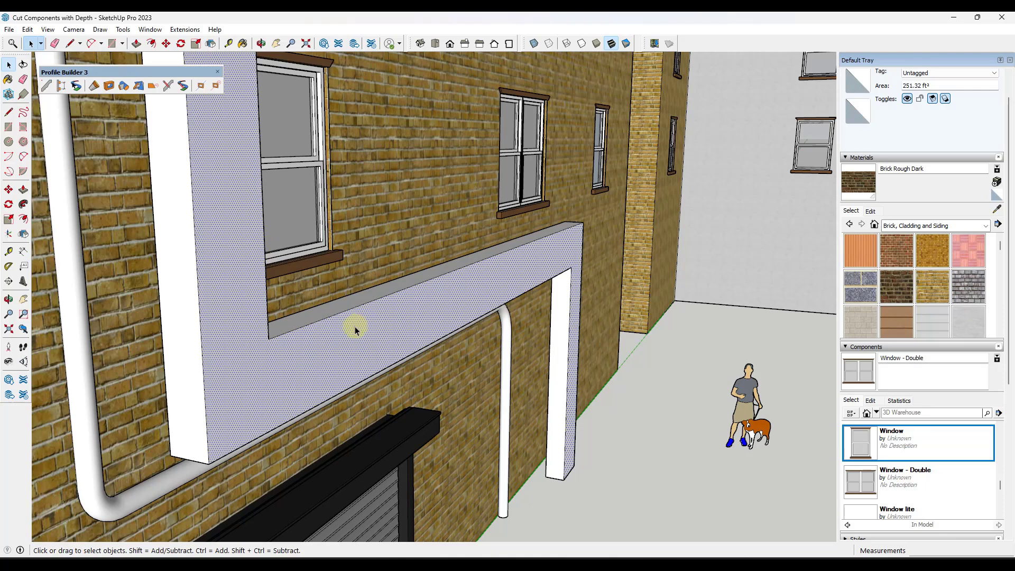
Select the whole extruded rectangular duct and make it a group
{"action": "left_click", "coordinate": [355, 326]}
{"action": "right_click", "coordinate": [354, 326]}
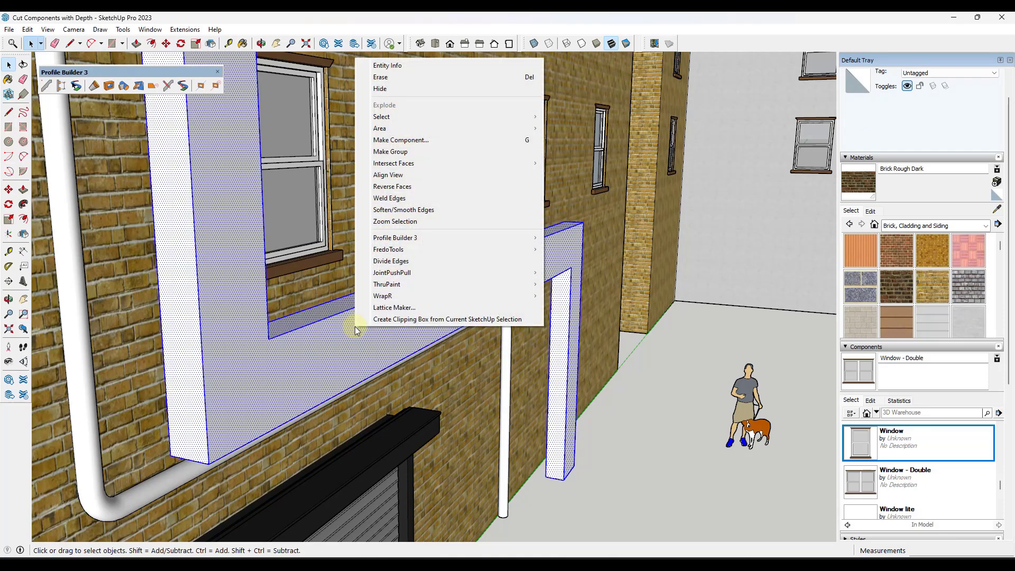
{"action": "left_click", "coordinate": [391, 151]}
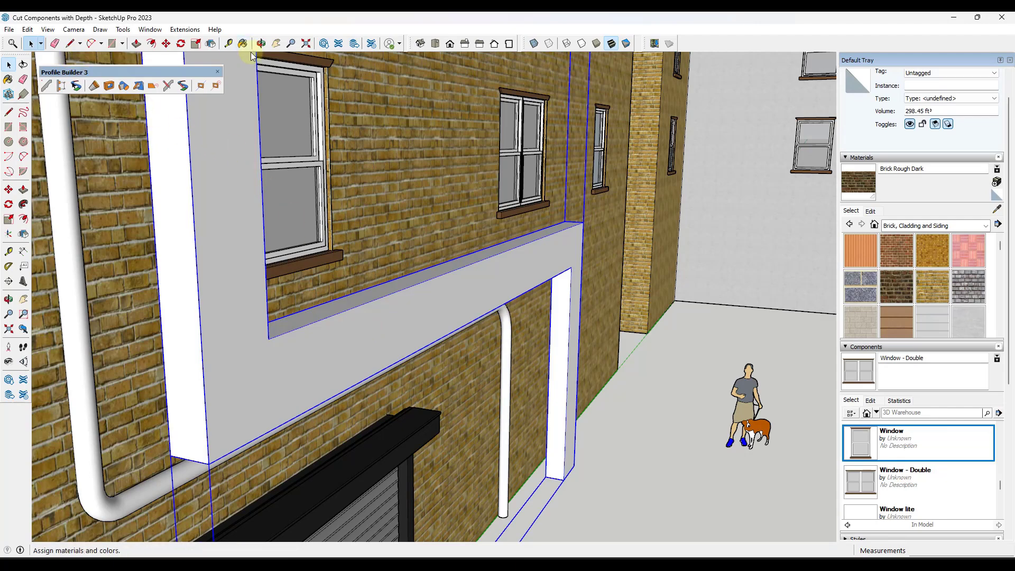
Show the model in hidden-line style with X-ray and draw a rectangle across the duct's horizontal run matching its cross-section
{"action": "left_click", "coordinate": [582, 43]}
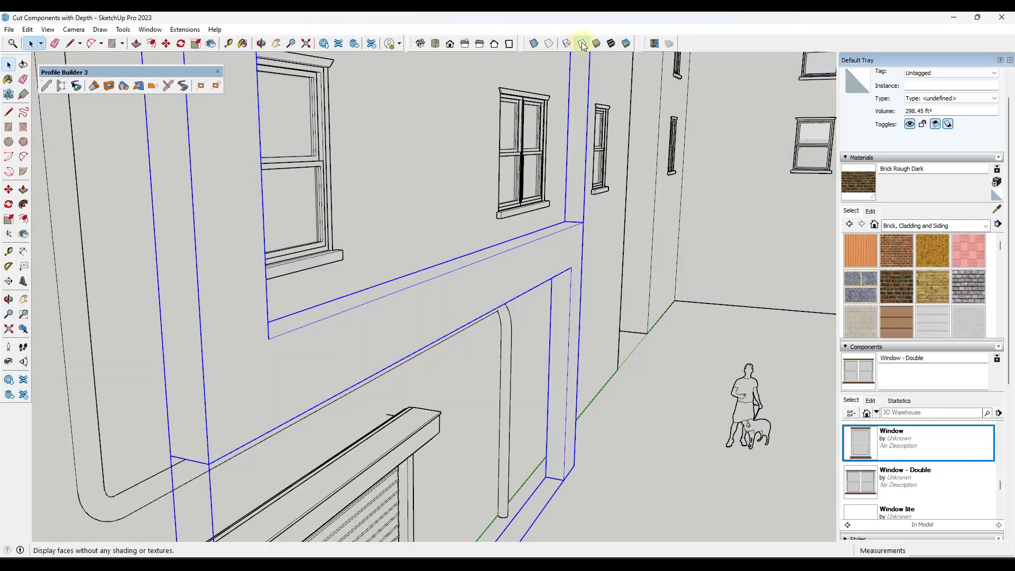
{"action": "left_click", "coordinate": [534, 44]}
{"action": "middle_click_drag", "start_coordinate": [354, 357], "coordinate": [385, 362]}
{"action": "key", "text": "r"}
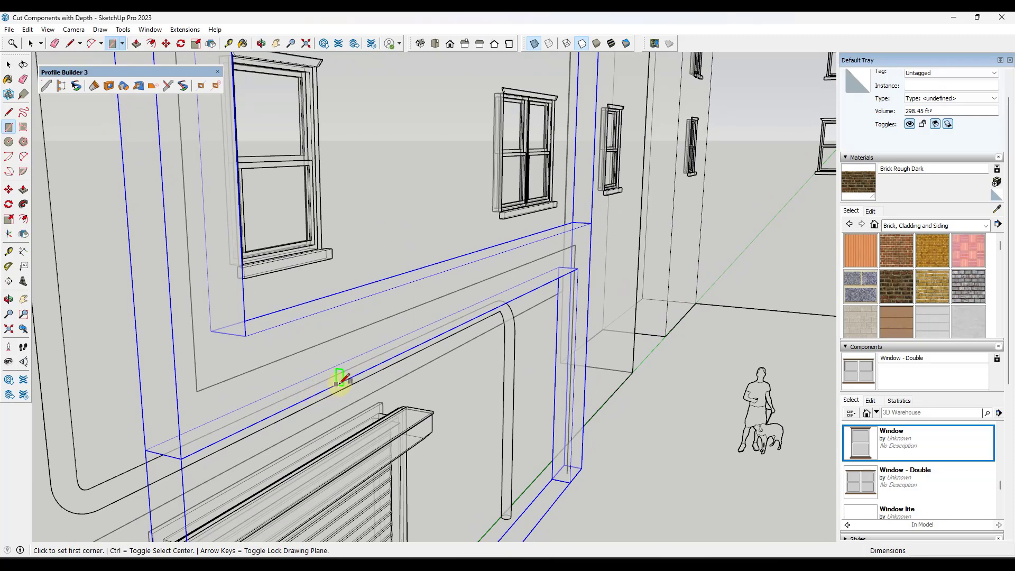
{"action": "left_click", "coordinate": [299, 401]}
{"action": "left_click", "coordinate": [288, 319]}
{"action": "key", "text": "space"}
{"action": "middle_click_drag", "start_coordinate": [308, 333], "coordinate": [249, 302]}
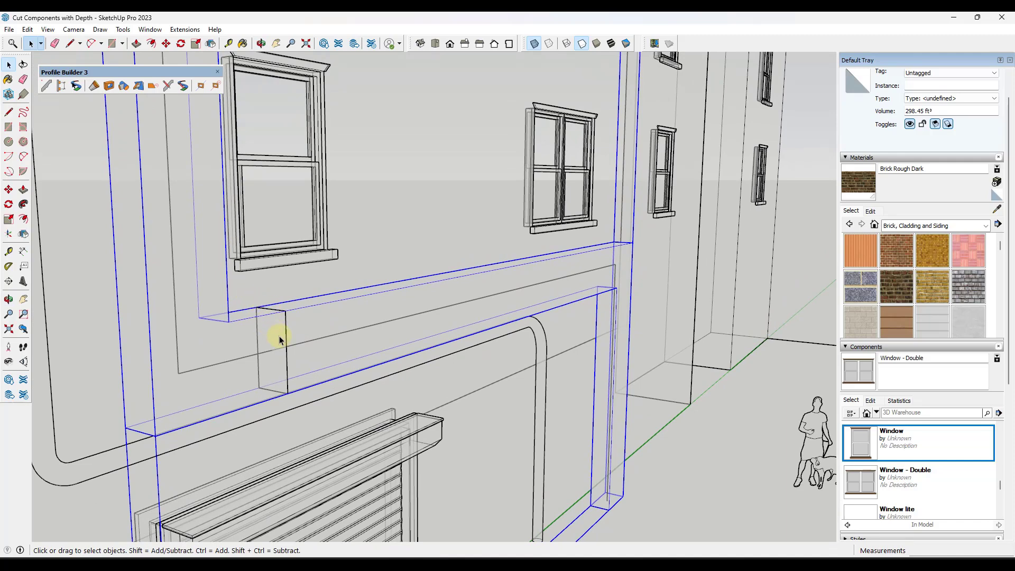
Offset the cross-section rectangle outward by about 1 3/4" and delete the inner face to leave a ring
{"action": "key", "text": "f"}
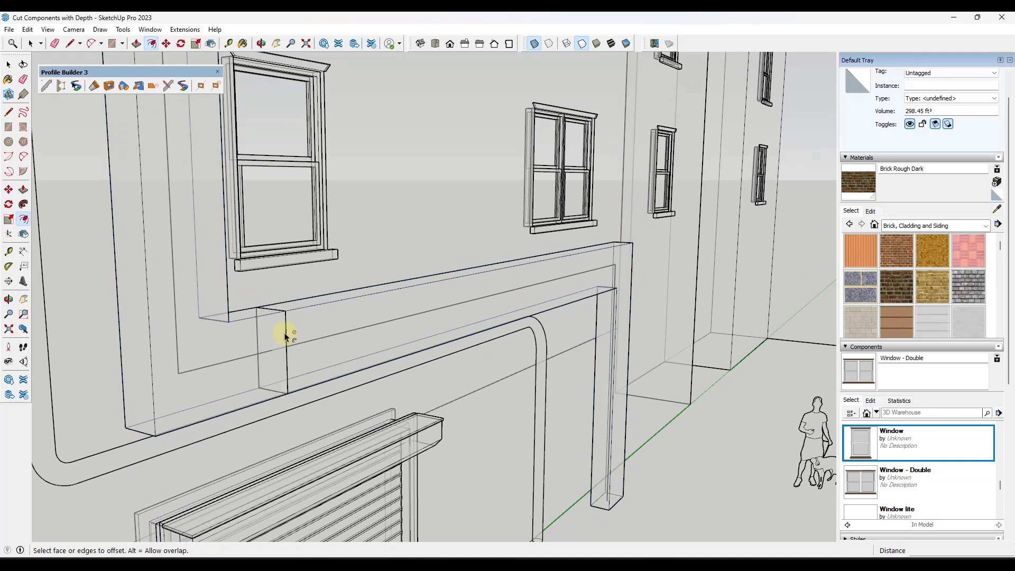
{"action": "left_click", "coordinate": [286, 335]}
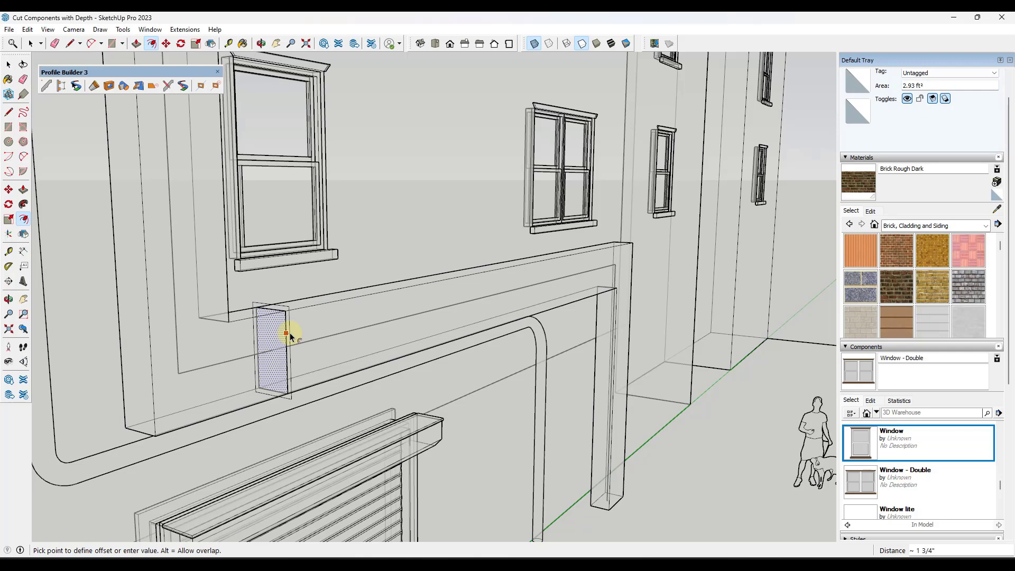
{"action": "key", "text": "Escape"}
{"action": "key", "text": "space"}
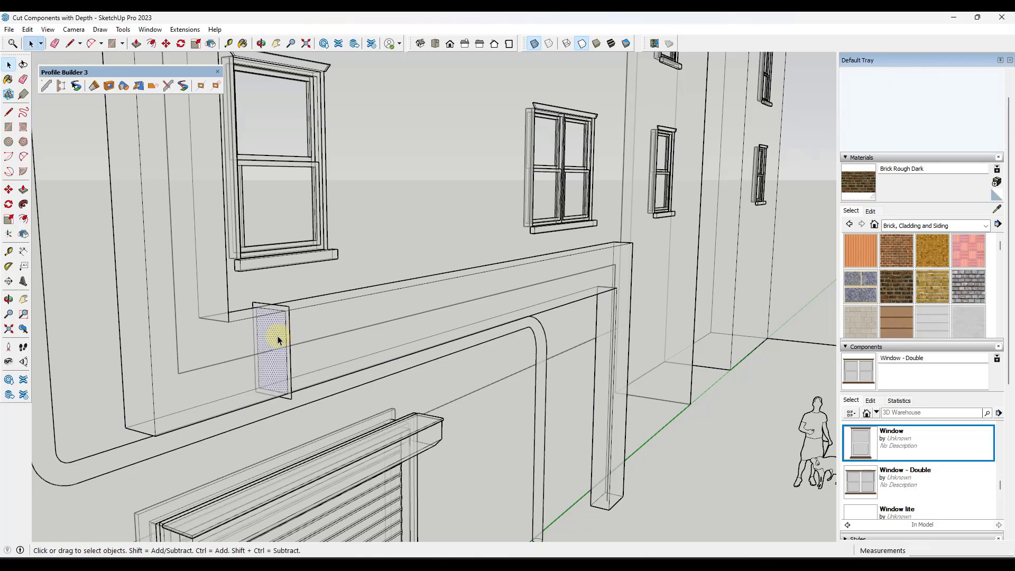
{"action": "scroll", "coordinate": [277, 340], "scroll_direction": "up", "scroll_amount": 4}
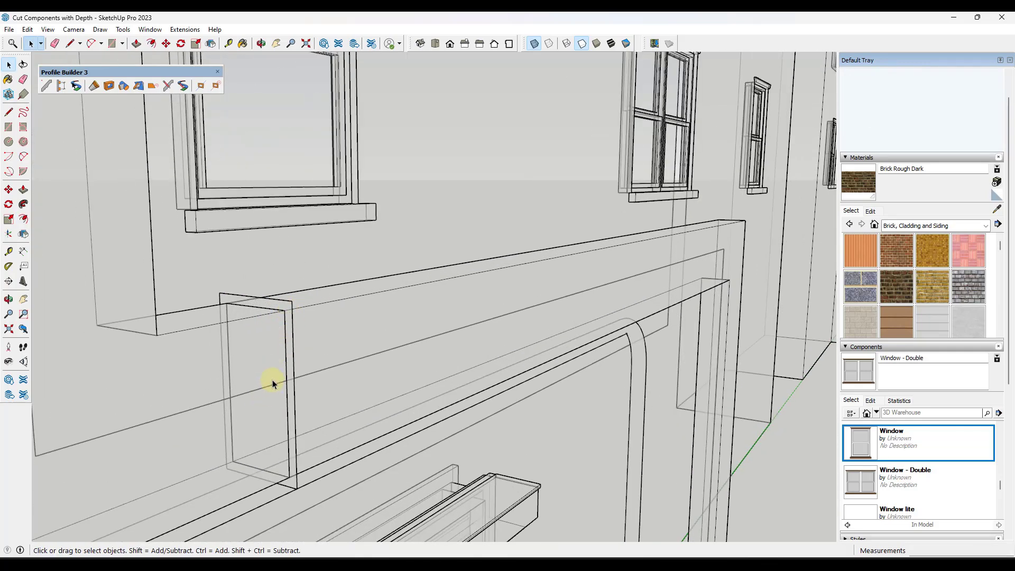
{"action": "scroll", "coordinate": [272, 383], "scroll_direction": "down", "scroll_amount": 1}
Push/Pull the ring around the duct's horizontal run into a thin fin frame
{"action": "key", "text": "p"}
{"action": "left_click", "coordinate": [291, 335]}
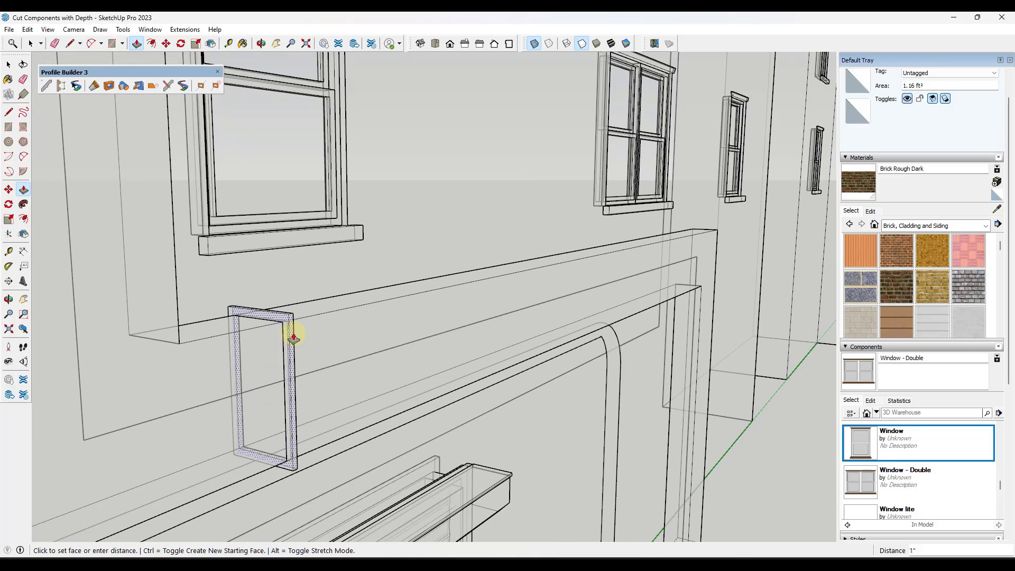
{"action": "left_click", "coordinate": [292, 347]}
{"action": "key", "text": "space"}
{"action": "scroll", "coordinate": [290, 364], "scroll_direction": "down", "scroll_amount": 2}
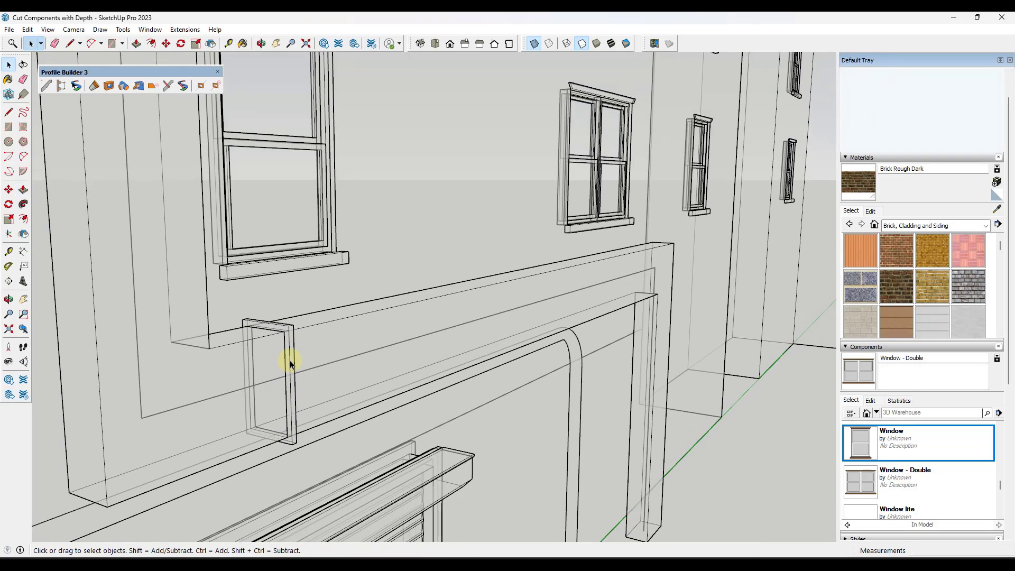
Restore the textured shading and turn off X-ray display
{"action": "left_click", "coordinate": [611, 43]}
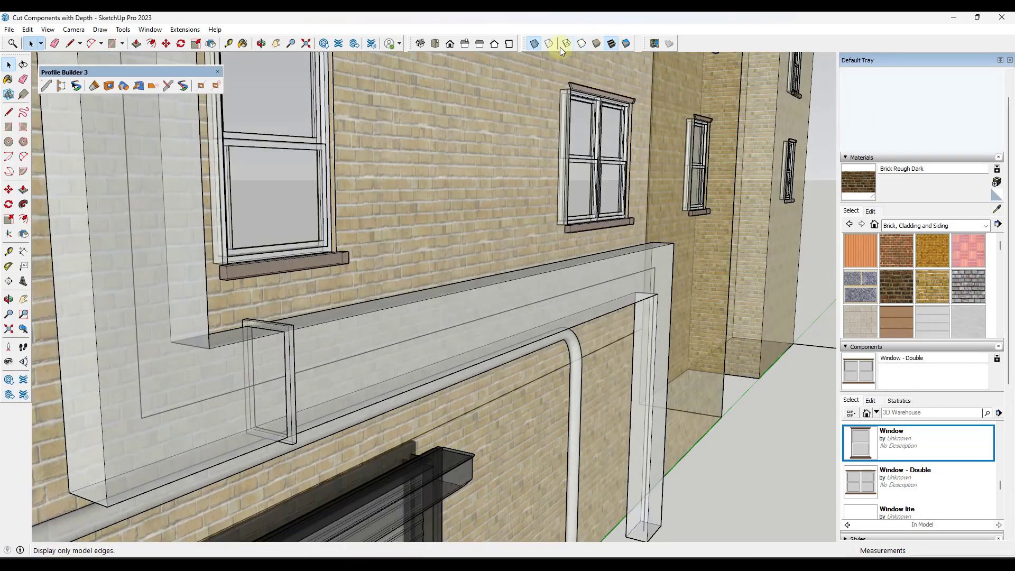
{"action": "left_click", "coordinate": [533, 47]}
{"action": "scroll", "coordinate": [372, 296], "scroll_direction": "down", "scroll_amount": 2}
Turn the fin frame around the horizontal duct into a component named DuctFin
{"action": "middle_click_drag", "start_coordinate": [372, 297], "coordinate": [263, 302]}
{"action": "left_click_drag", "start_coordinate": [344, 401], "coordinate": [341, 399]}
{"action": "right_click", "coordinate": [310, 323]}
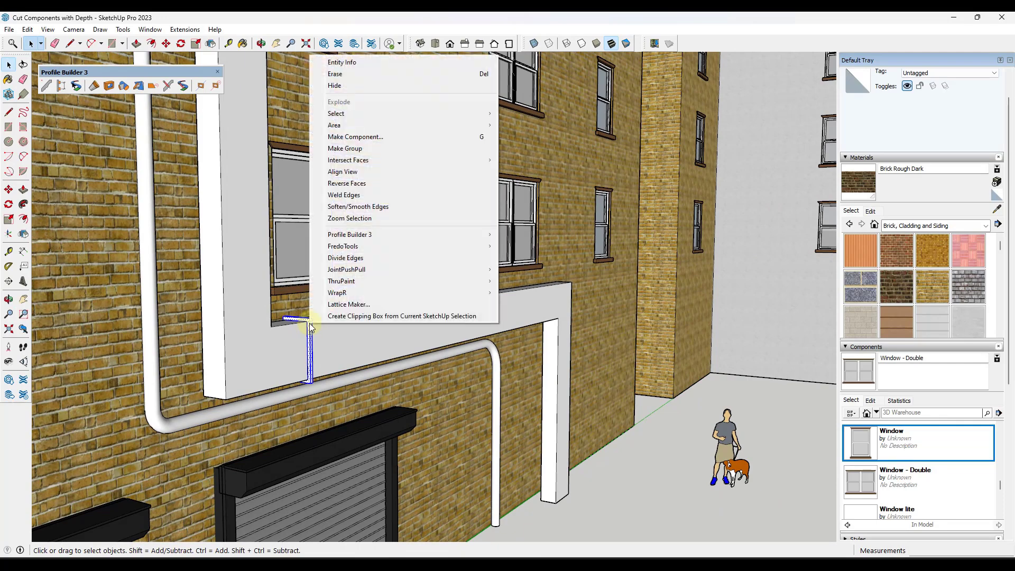
{"action": "left_click", "coordinate": [386, 139]}
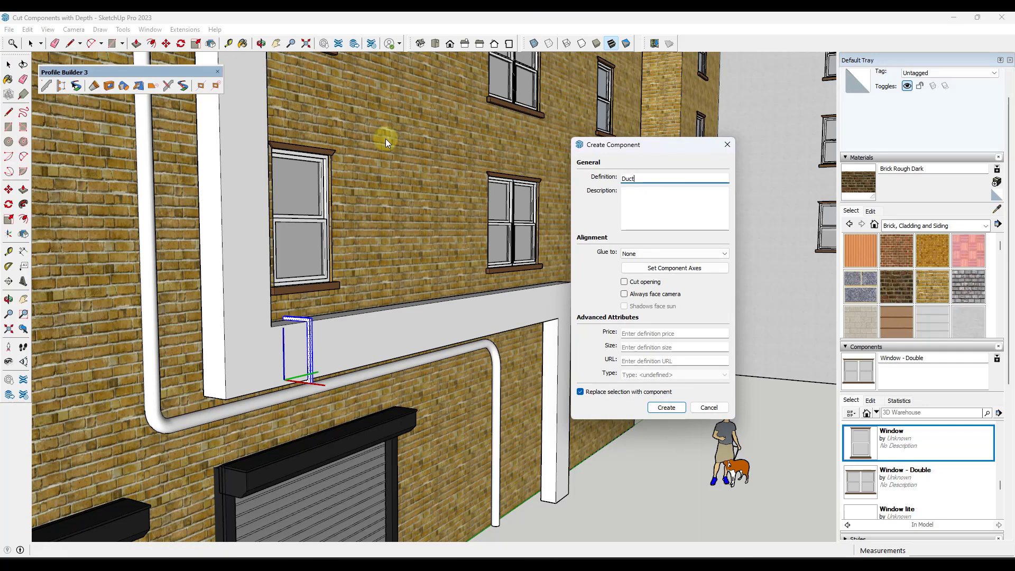
{"action": "key", "text": "Return"}
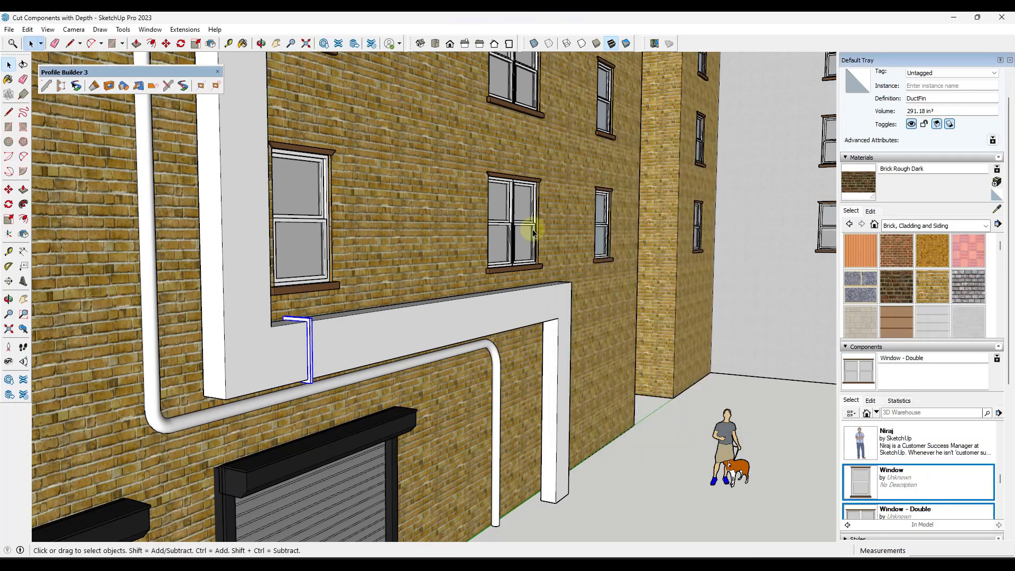
Copy the DuctFin about 24' 10 7/8" along the horizontal duct and divide the distance into 4 equal spacings
{"action": "key", "text": "m"}
{"action": "scroll", "coordinate": [299, 320], "scroll_direction": "up", "scroll_amount": 2}
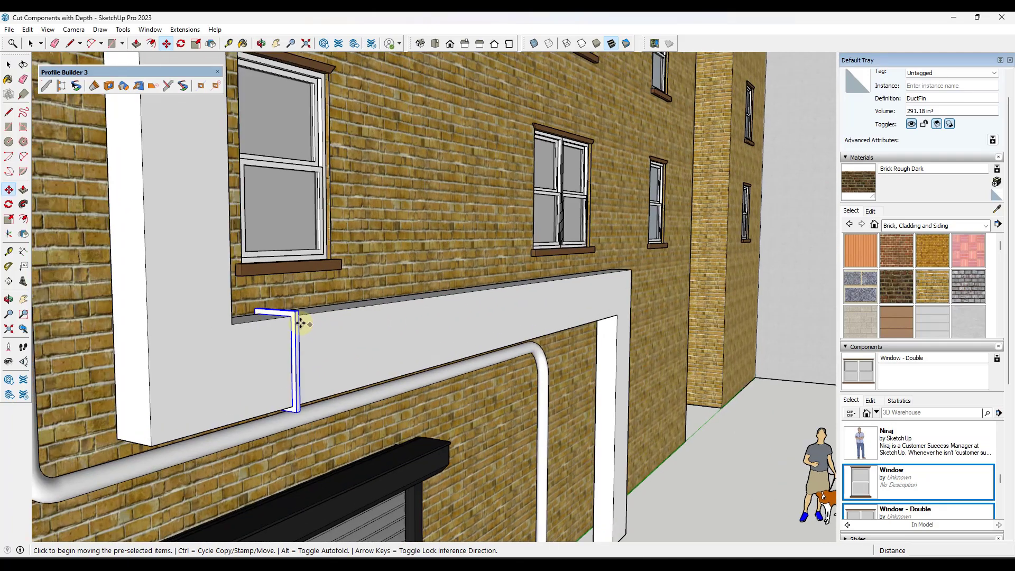
{"action": "left_click", "coordinate": [291, 317]}
{"action": "key", "text": "ctrl"}
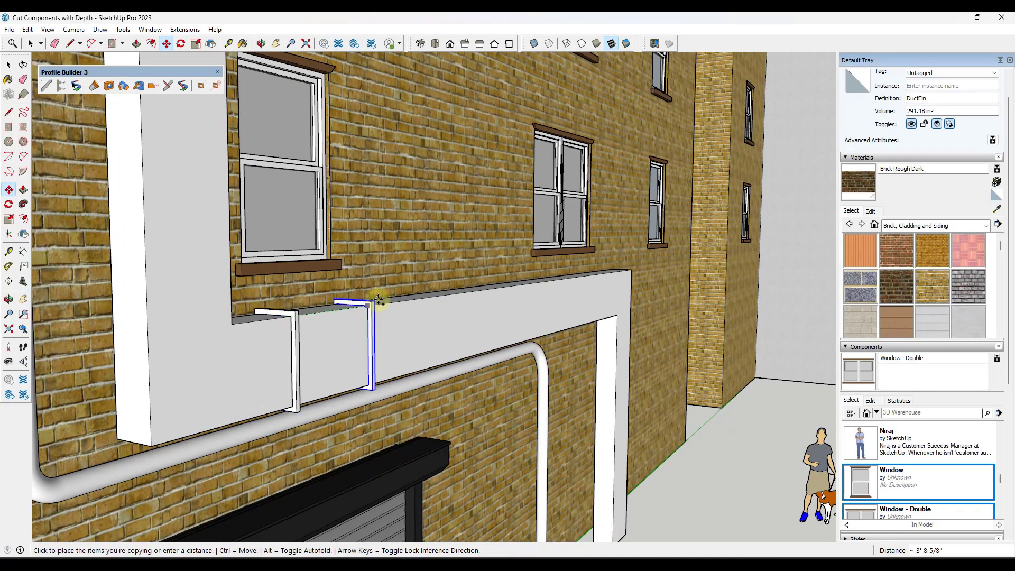
{"action": "left_click", "coordinate": [609, 281]}
{"action": "type", "text": "/4"}
{"action": "key", "text": "Return"}
Turn on X-ray display and draw a rectangle across the duct's short vertical leg just below the corner
{"action": "scroll", "coordinate": [603, 312], "scroll_direction": "down", "scroll_amount": 3}
{"action": "scroll", "coordinate": [596, 321], "scroll_direction": "up", "scroll_amount": 4}
{"action": "middle_click_drag", "start_coordinate": [595, 317], "coordinate": [517, 307]}
{"action": "scroll", "coordinate": [741, 278], "scroll_direction": "up", "scroll_amount": 2}
{"action": "scroll", "coordinate": [682, 290], "scroll_direction": "up", "scroll_amount": 3}
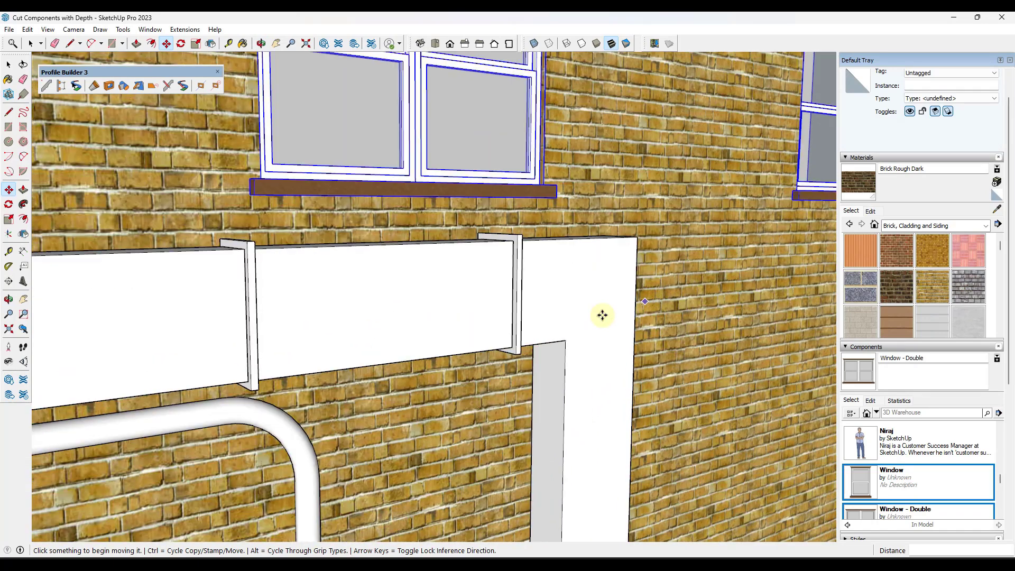
{"action": "key", "text": "r"}
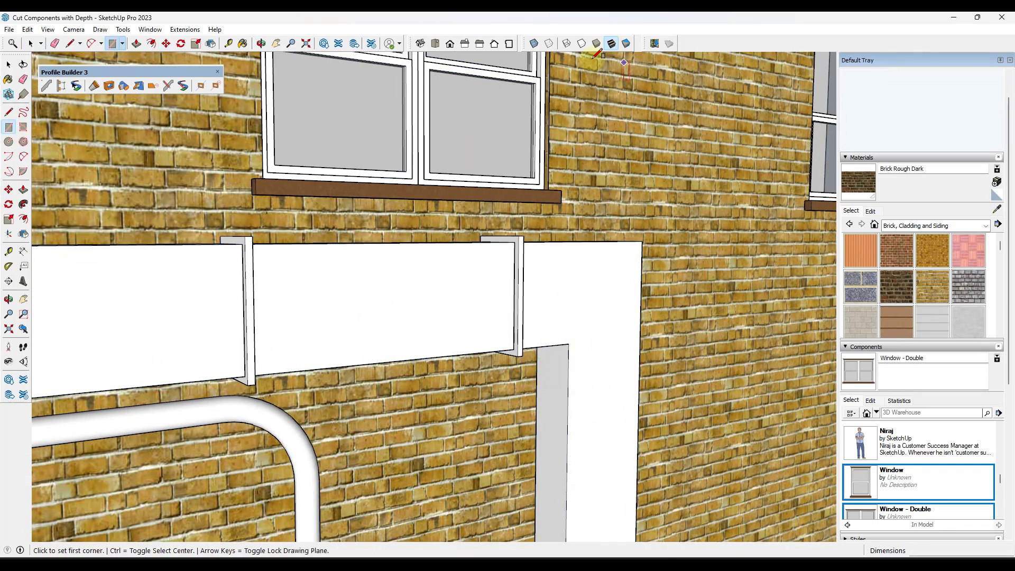
{"action": "left_click", "coordinate": [534, 44]}
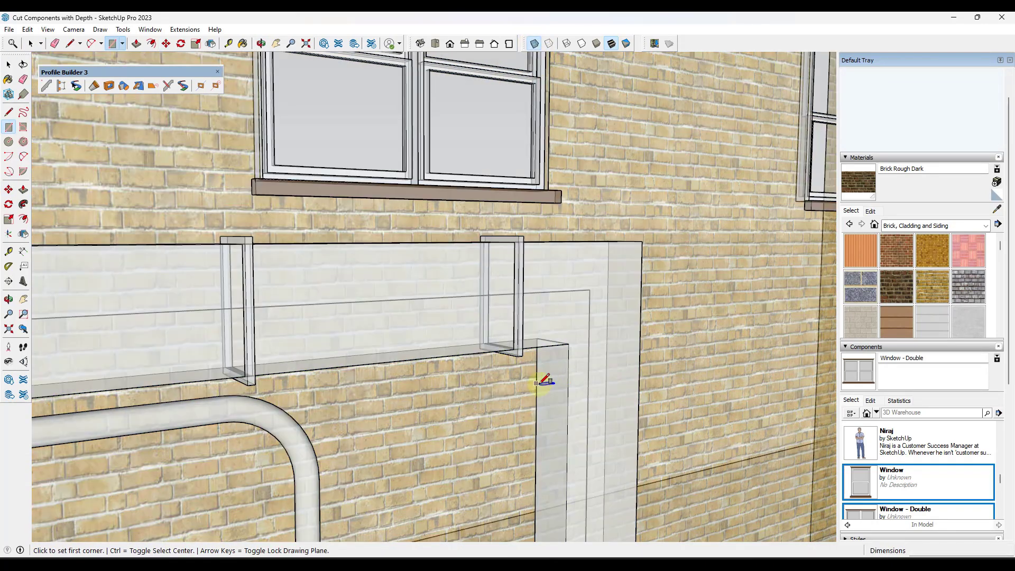
{"action": "left_click", "coordinate": [537, 380]}
{"action": "left_click", "coordinate": [639, 382]}
{"action": "middle_click_drag", "start_coordinate": [589, 381], "coordinate": [590, 388]}
Offset the vertical leg's rectangle outward, remove its inner face and thicken the ring into a fin frame
{"action": "key", "text": "space"}
{"action": "key", "text": "f"}
{"action": "left_click", "coordinate": [606, 380]}
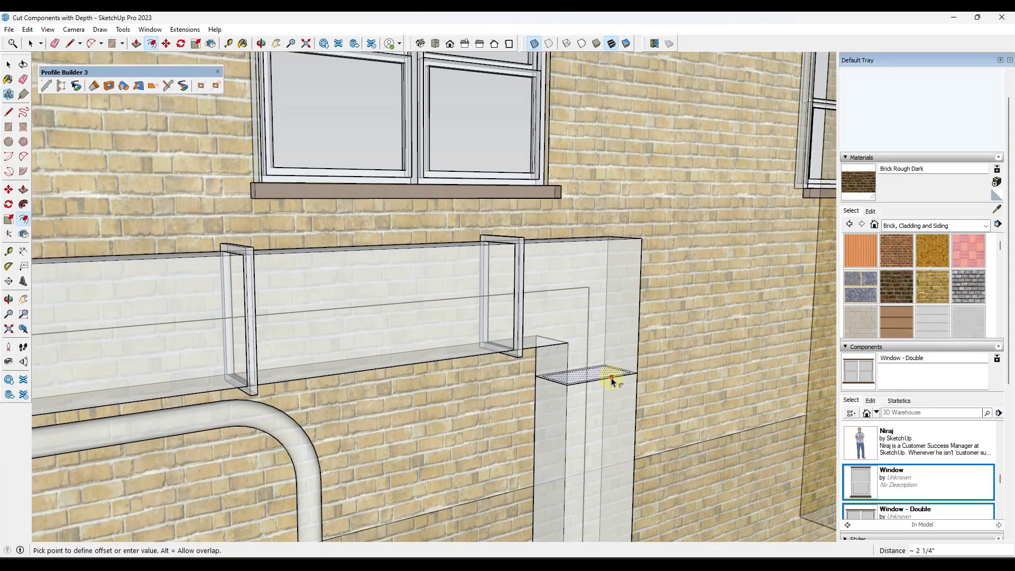
{"action": "left_click", "coordinate": [619, 384]}
{"action": "key", "text": "space"}
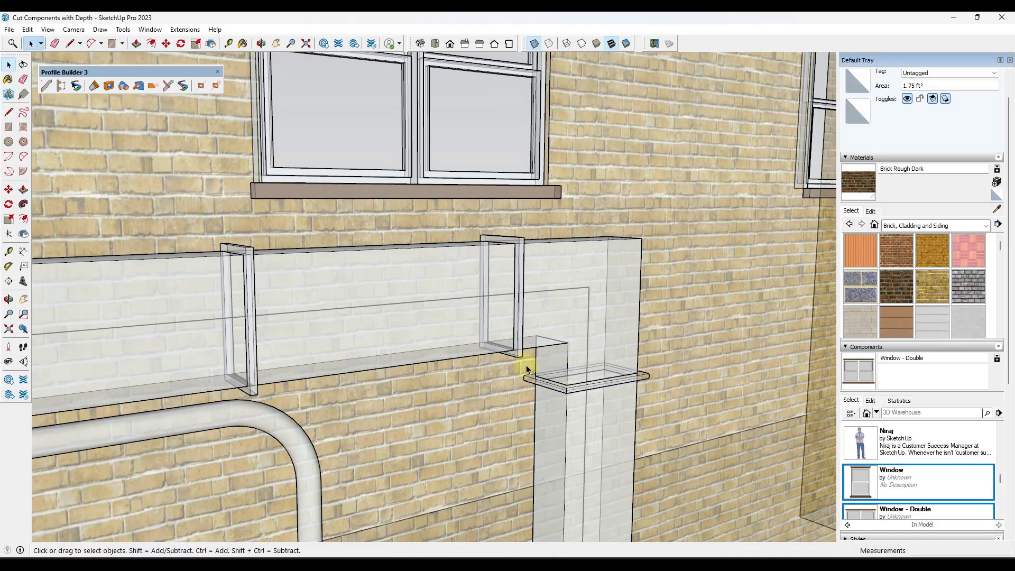
Make the flat fin frame a component named DuctFinHorizontal, with its axes origin at the frame's inner corner on the duct
{"action": "triple_click", "coordinate": [609, 385]}
{"action": "right_click", "coordinate": [580, 389]}
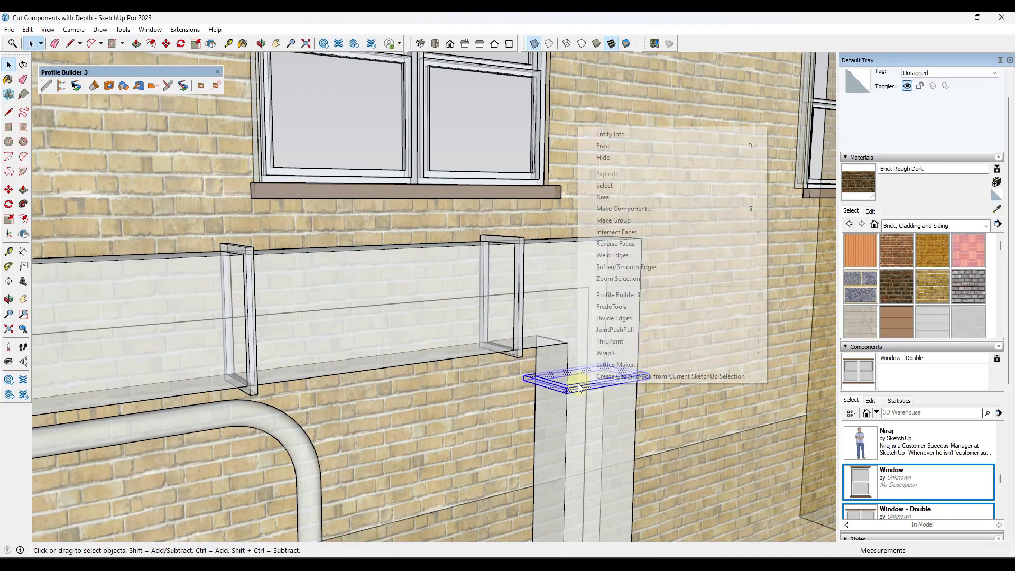
{"action": "left_click", "coordinate": [627, 210]}
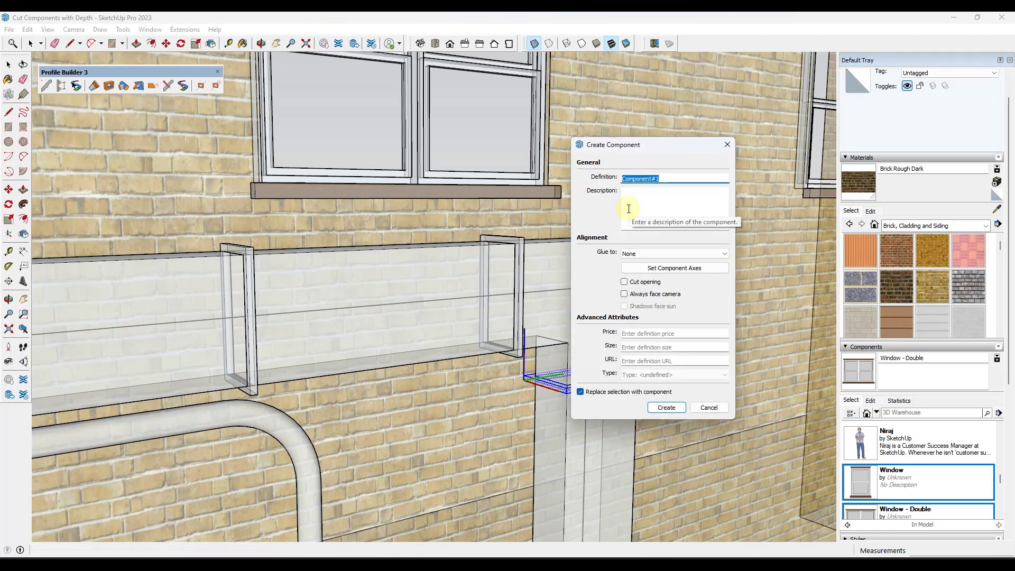
{"action": "left_click_drag", "start_coordinate": [630, 139], "coordinate": [730, 133]}
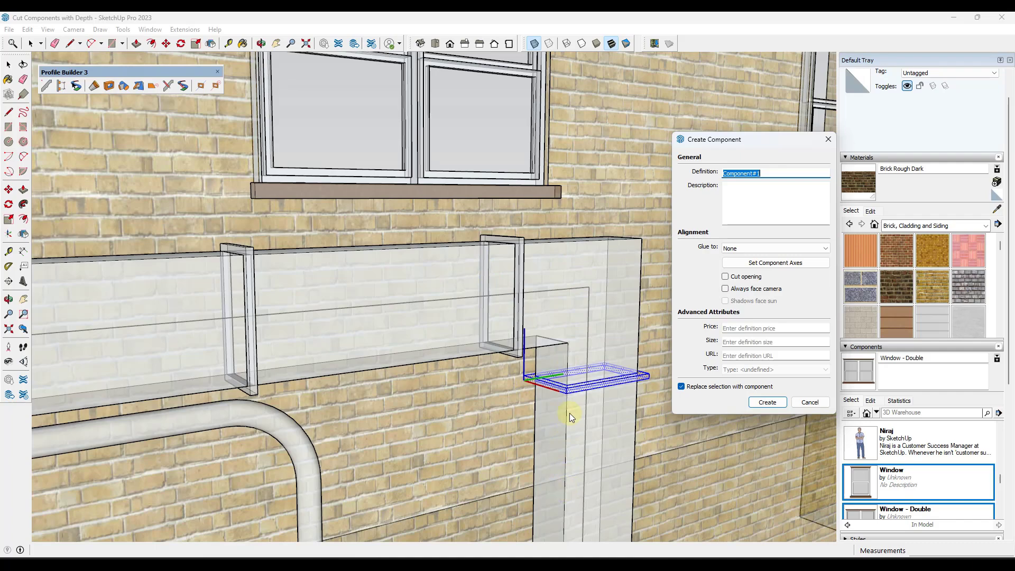
{"action": "left_click", "coordinate": [767, 263]}
{"action": "scroll", "coordinate": [543, 393], "scroll_direction": "up", "scroll_amount": 3}
{"action": "scroll", "coordinate": [564, 380], "scroll_direction": "up", "scroll_amount": 3}
{"action": "middle_click_drag", "start_coordinate": [544, 377], "coordinate": [520, 426]}
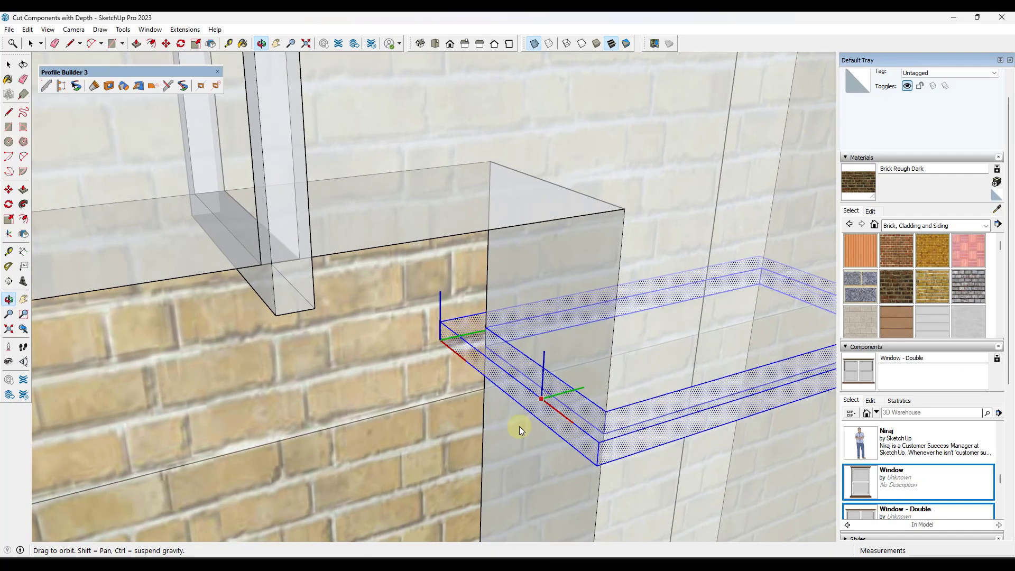
{"action": "double_click", "coordinate": [487, 348]}
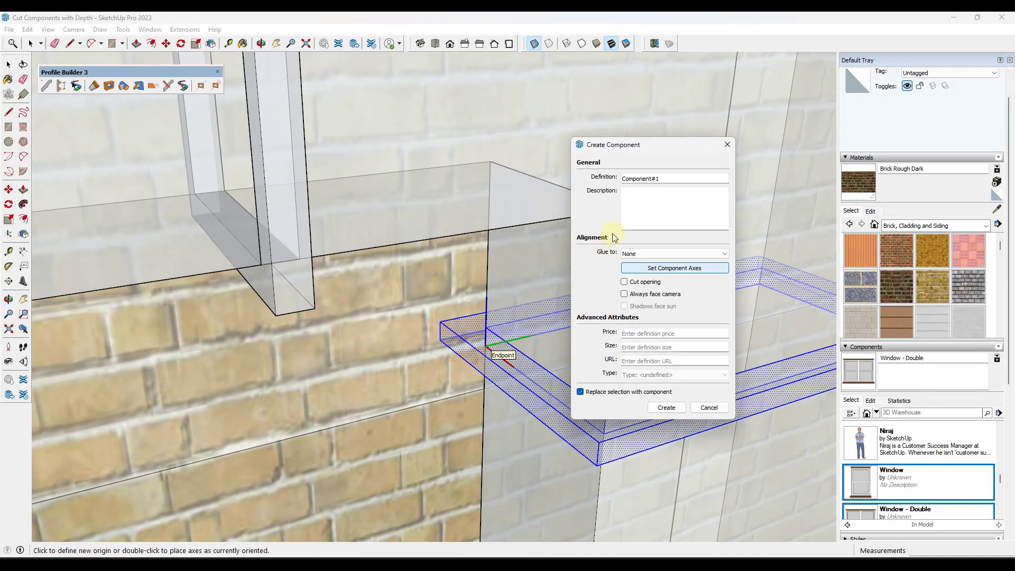
{"action": "left_click_drag", "start_coordinate": [668, 183], "coordinate": [601, 184]}
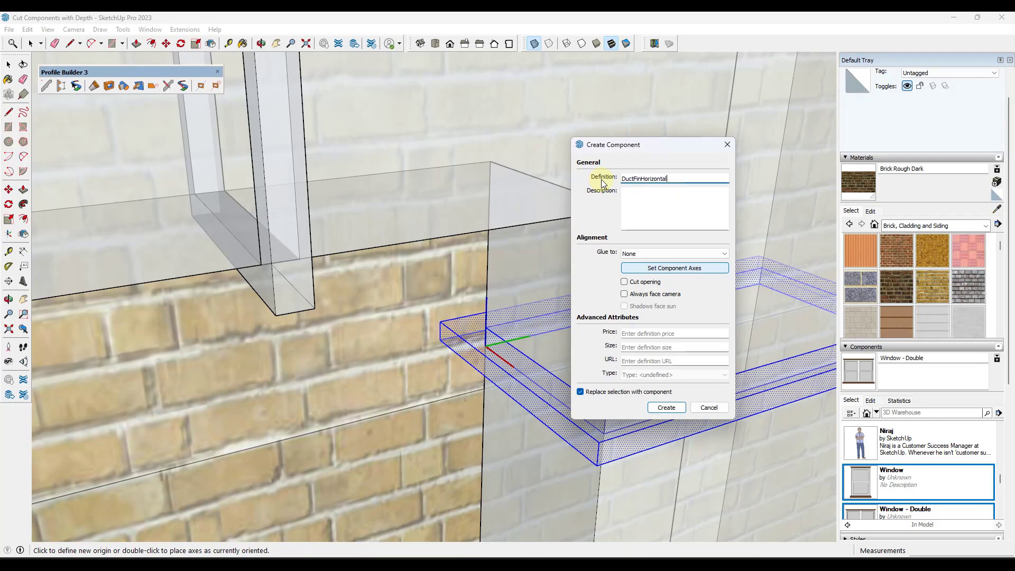
{"action": "left_click", "coordinate": [665, 409]}
Place a DuctFinHorizontal component from the model's components on the tall vertical duct, just above its lower corner
{"action": "scroll", "coordinate": [637, 318], "scroll_direction": "down", "scroll_amount": 2}
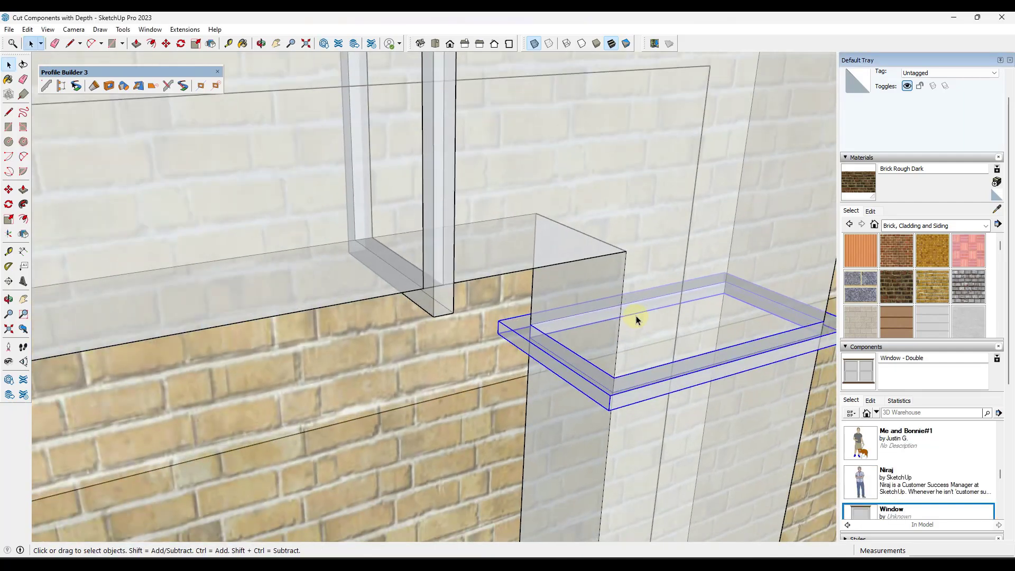
{"action": "scroll", "coordinate": [940, 456], "scroll_direction": "down", "scroll_amount": 4}
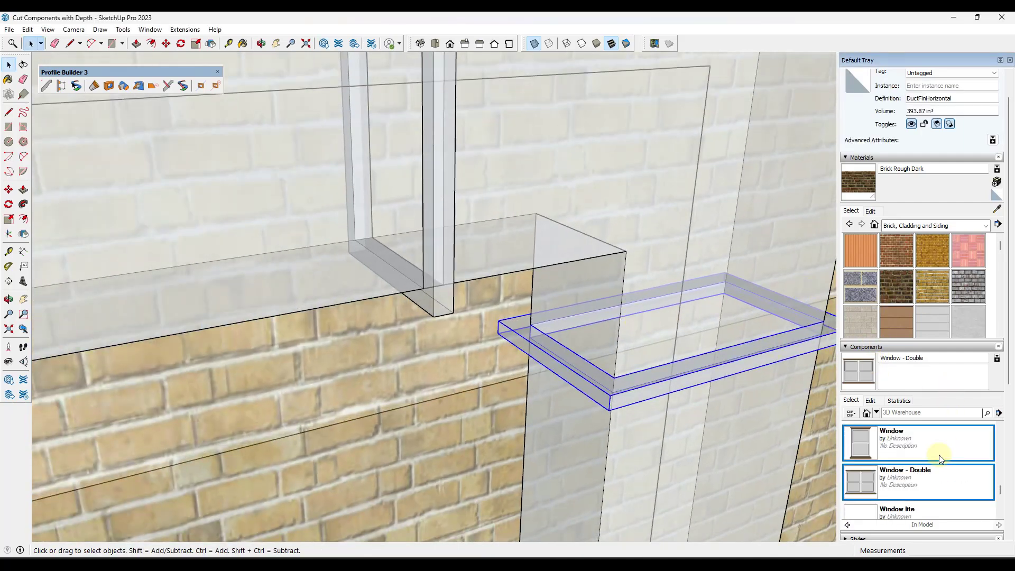
{"action": "scroll", "coordinate": [936, 470], "scroll_direction": "up", "scroll_amount": 7}
{"action": "scroll", "coordinate": [940, 471], "scroll_direction": "up", "scroll_amount": 2}
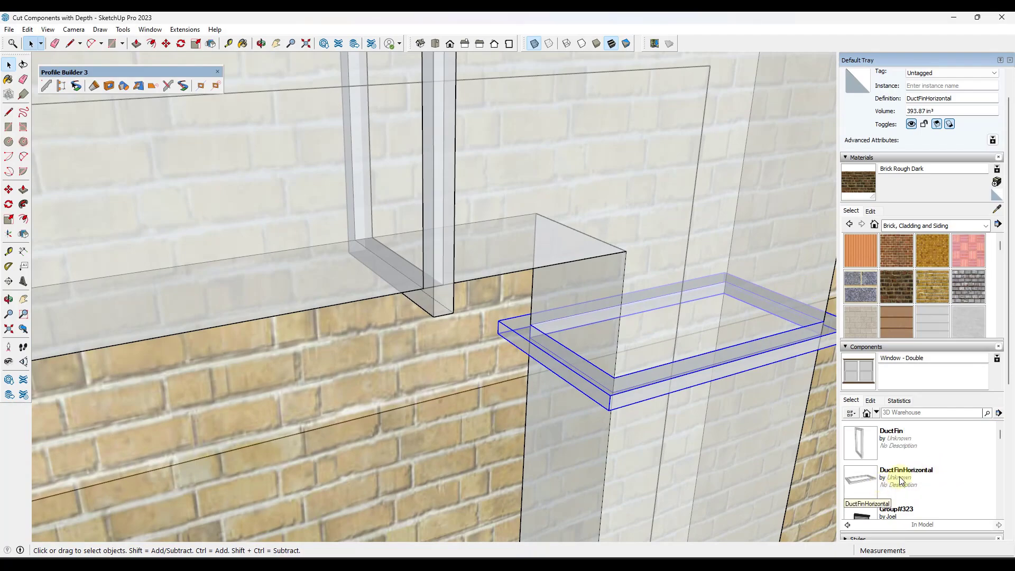
{"action": "left_click", "coordinate": [901, 481]}
{"action": "scroll", "coordinate": [612, 292], "scroll_direction": "down", "scroll_amount": 10}
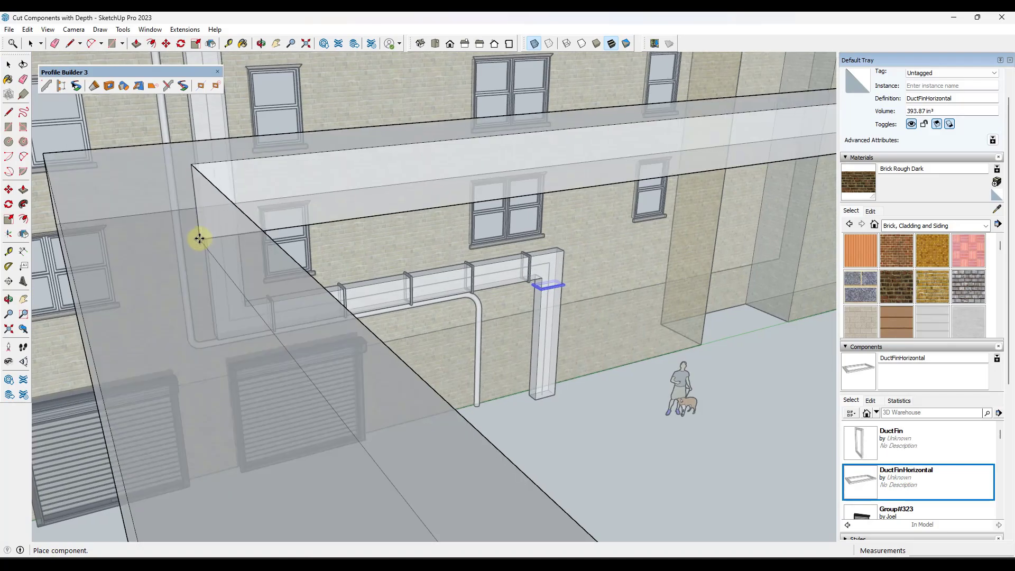
{"action": "middle_click_drag", "start_coordinate": [199, 238], "coordinate": [306, 238]}
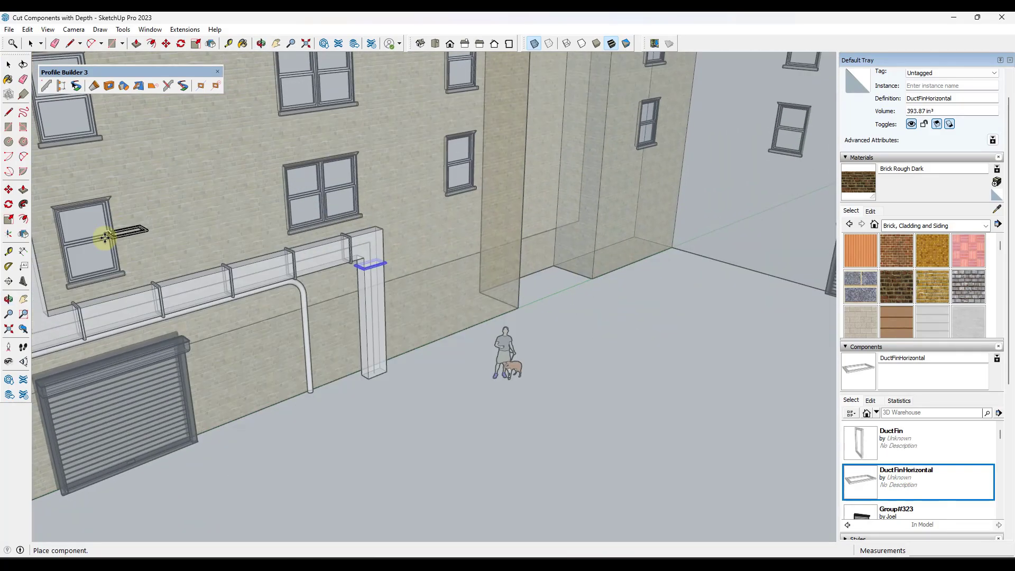
{"action": "middle_click_drag", "start_coordinate": [108, 235], "coordinate": [126, 238], "text": "shift"}
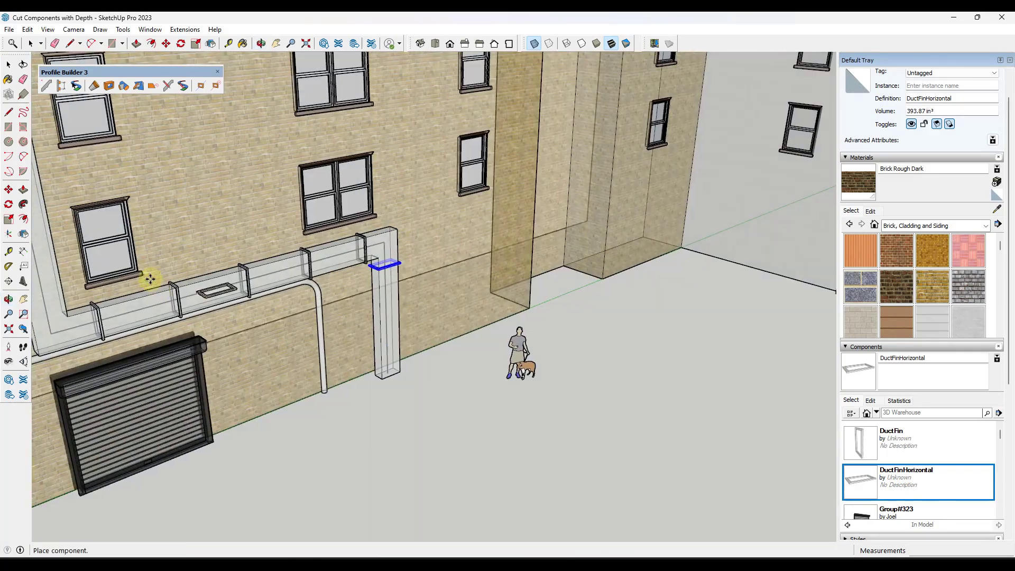
{"action": "middle_click_drag", "start_coordinate": [158, 286], "coordinate": [621, 263], "text": "shift"}
{"action": "scroll", "coordinate": [618, 263], "scroll_direction": "up", "scroll_amount": 6}
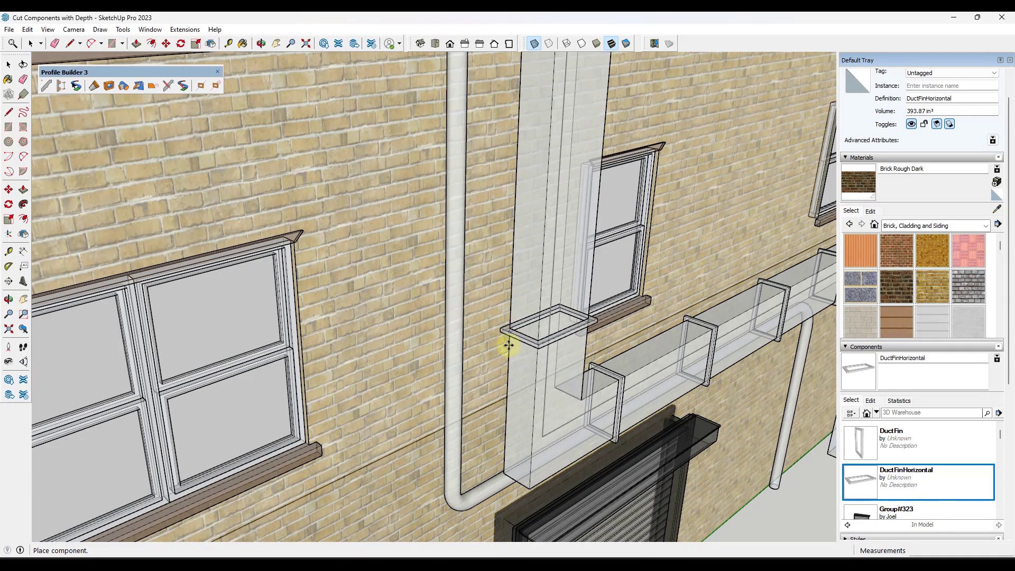
{"action": "left_click", "coordinate": [508, 390]}
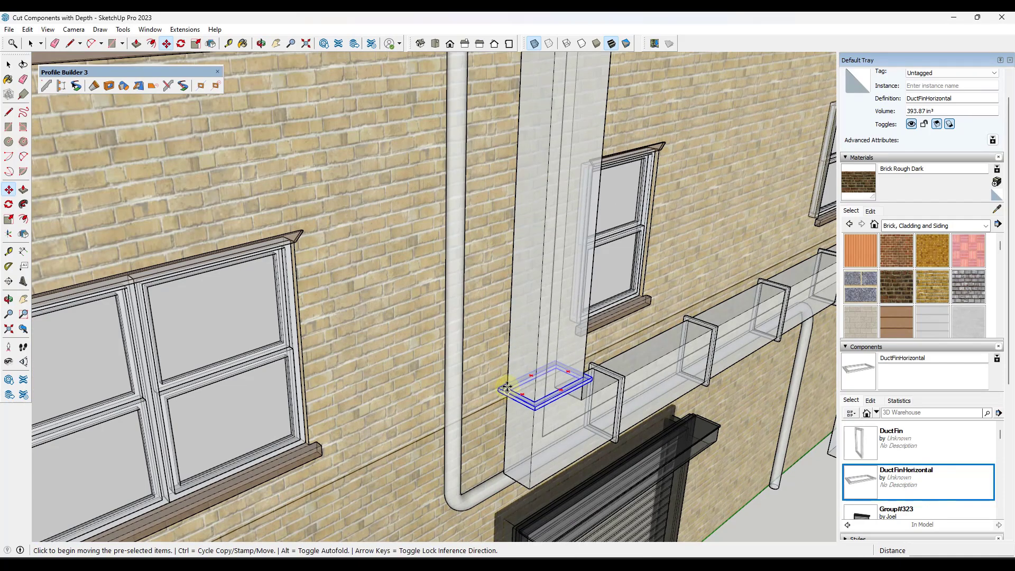
Copy the new fin about 51' 9 1/4" up the tall vertical duct and divide the distance into 5 equal spacings
{"action": "key", "text": "ctrl"}
{"action": "left_click", "coordinate": [508, 418]}
{"action": "scroll", "coordinate": [508, 418], "scroll_direction": "down", "scroll_amount": 5}
{"action": "middle_click_drag", "start_coordinate": [507, 315], "coordinate": [487, 423], "text": "shift"}
{"action": "middle_click_drag", "start_coordinate": [502, 194], "coordinate": [491, 352], "text": "shift"}
{"action": "scroll", "coordinate": [507, 293], "scroll_direction": "down", "scroll_amount": 3}
{"action": "left_click", "coordinate": [511, 132]}
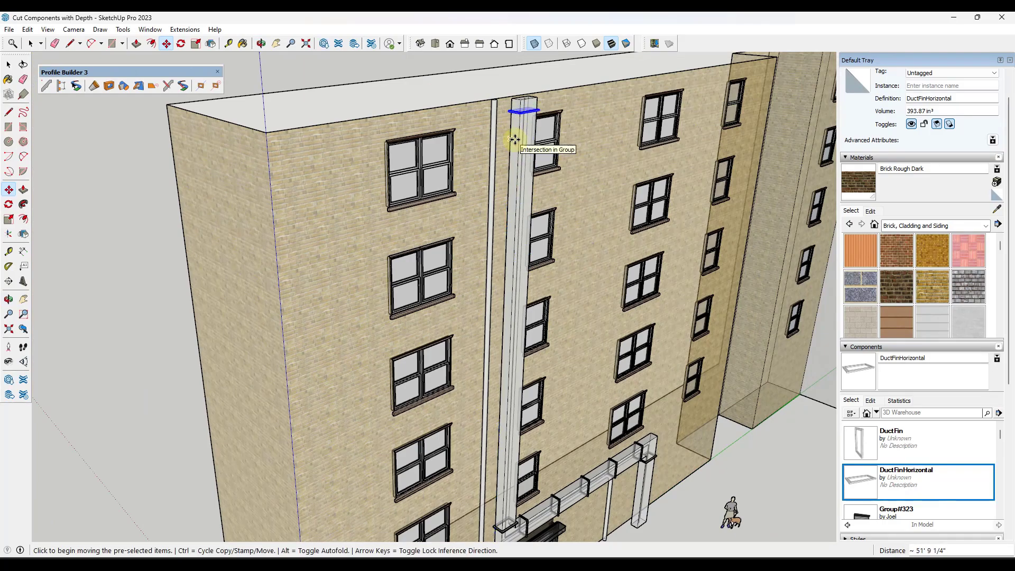
{"action": "type", "text": "/5"}
{"action": "key", "text": "Return"}
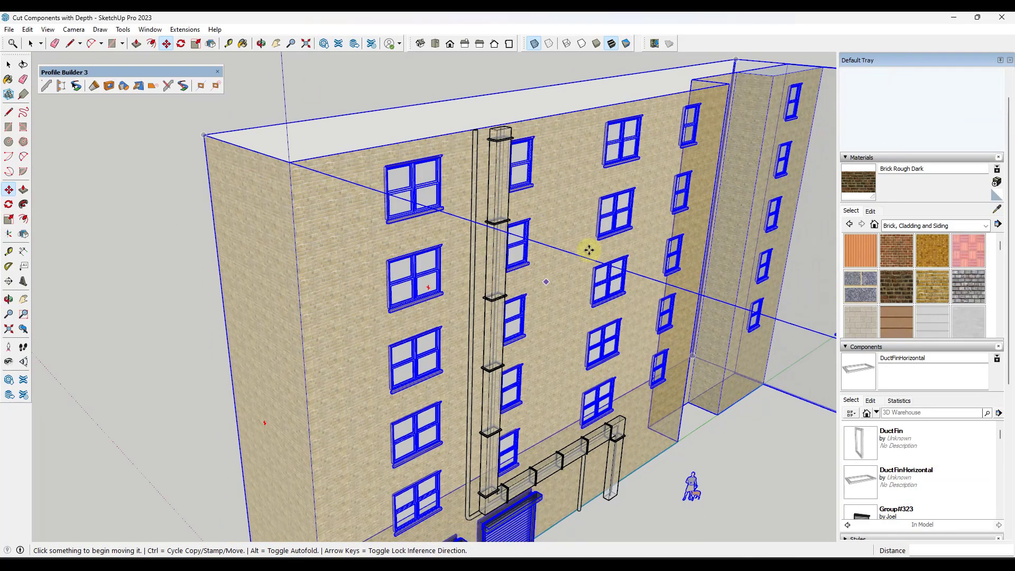
Copy the short vertical leg's upper fin down to near the leg's lower end and divide the distance into 2 equal spacings
{"action": "scroll", "coordinate": [529, 317], "scroll_direction": "down", "scroll_amount": 3}
{"action": "scroll", "coordinate": [573, 376], "scroll_direction": "up", "scroll_amount": 5}
{"action": "key", "text": "space"}
{"action": "left_click", "coordinate": [541, 337]}
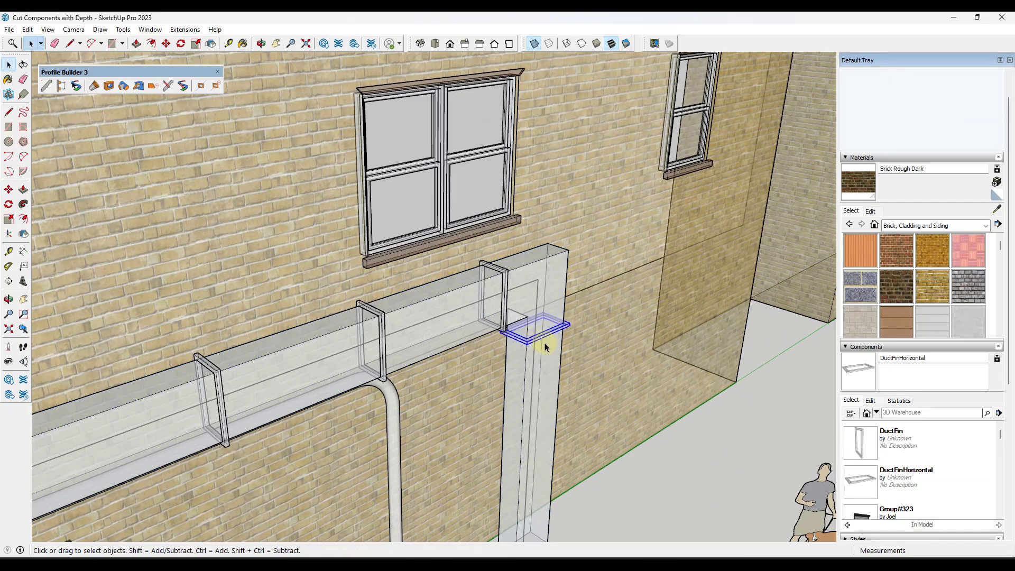
{"action": "scroll", "coordinate": [542, 336], "scroll_direction": "up", "scroll_amount": 4}
{"action": "scroll", "coordinate": [543, 291], "scroll_direction": "down", "scroll_amount": 3}
{"action": "key", "text": "m"}
{"action": "key", "text": "ctrl"}
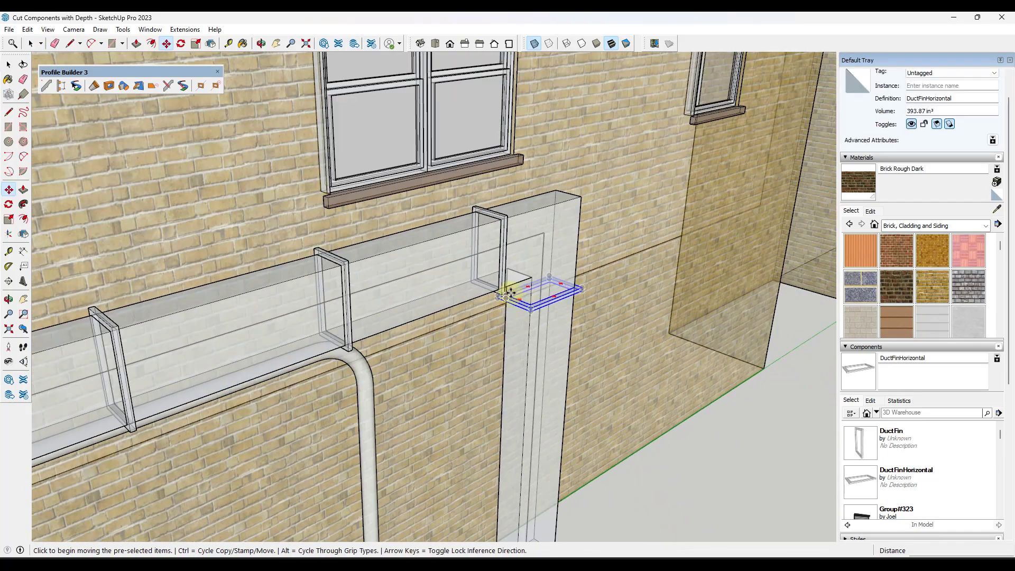
{"action": "left_click", "coordinate": [504, 316]}
{"action": "scroll", "coordinate": [505, 338], "scroll_direction": "down", "scroll_amount": 3}
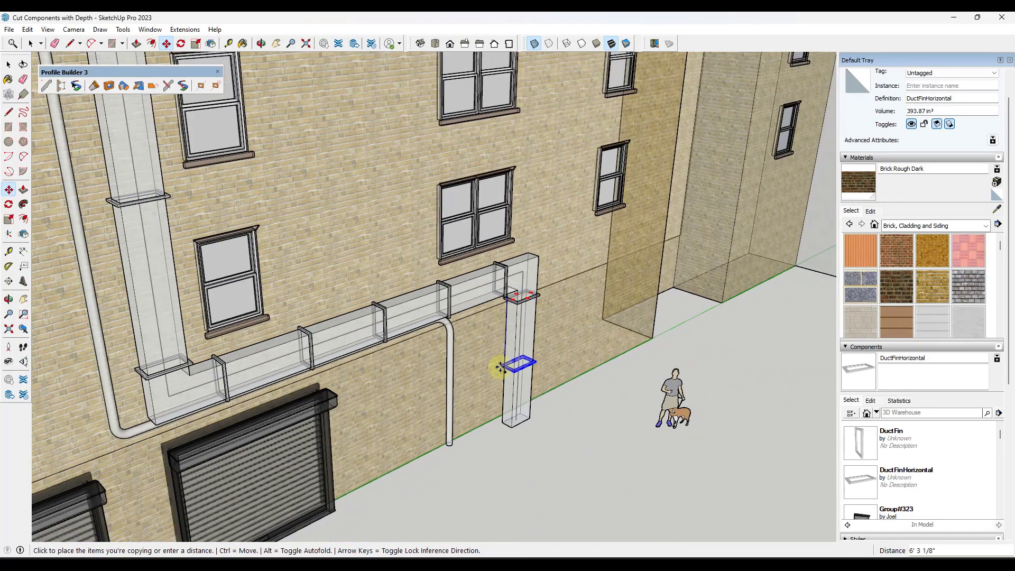
{"action": "left_click", "coordinate": [504, 405]}
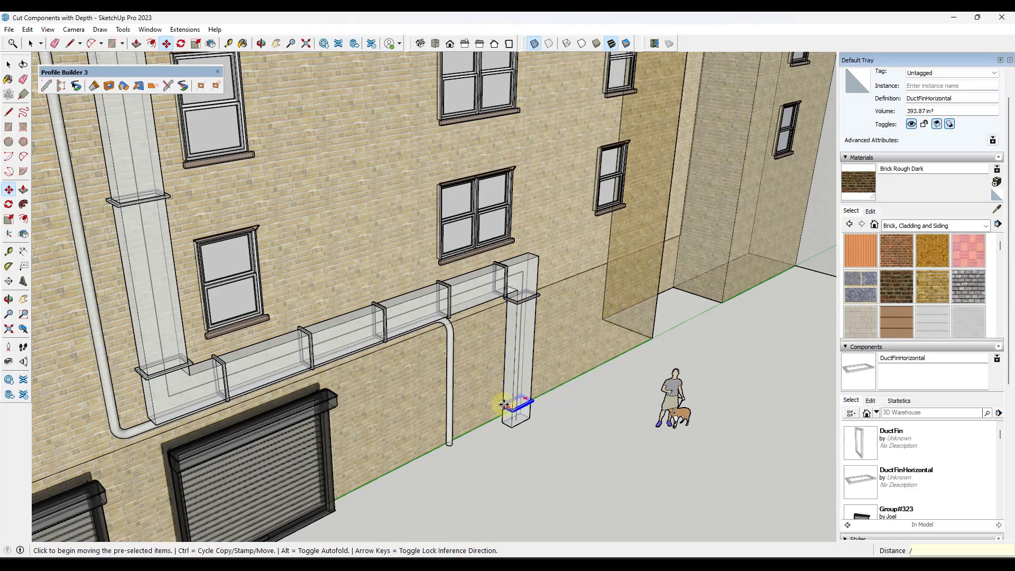
{"action": "key", "text": "space"}
{"action": "scroll", "coordinate": [548, 351], "scroll_direction": "down", "scroll_amount": 7}
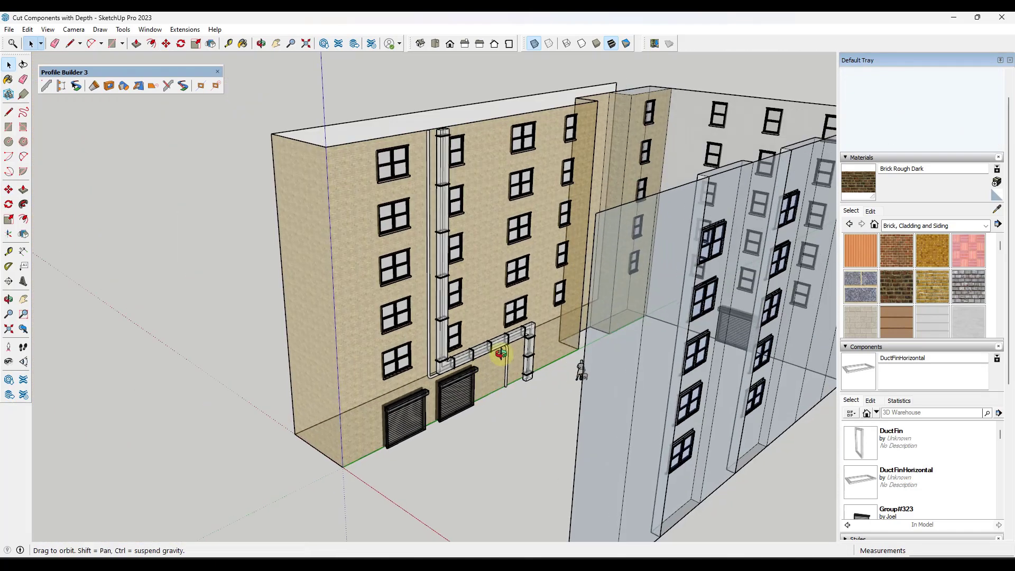
Select the whole duct run with all its fins and make it one group
{"action": "middle_click_drag", "start_coordinate": [498, 354], "coordinate": [551, 312]}
{"action": "key", "text": "space"}
{"action": "left_click_drag", "start_coordinate": [437, 109], "coordinate": [535, 415]}
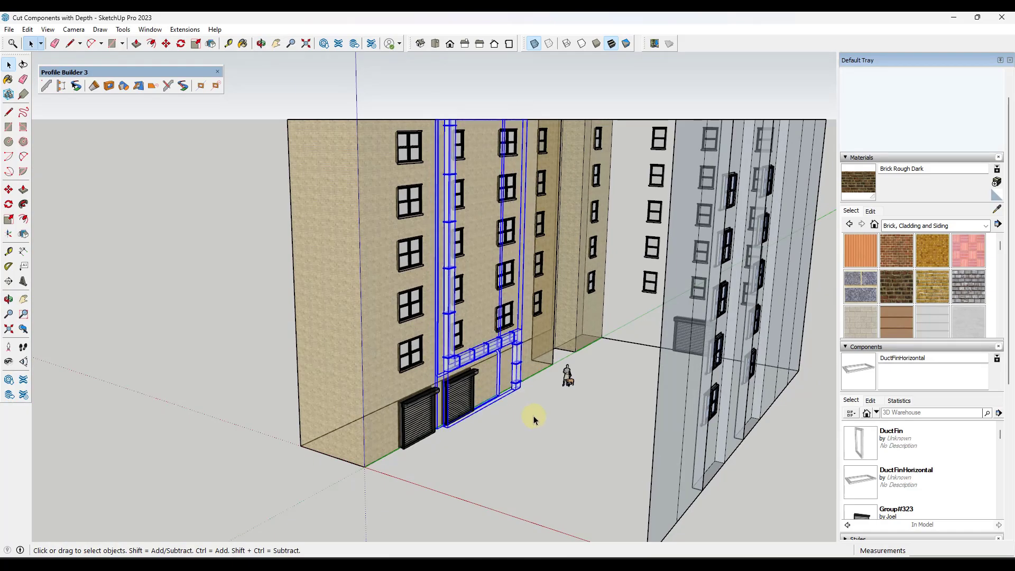
{"action": "scroll", "coordinate": [500, 367], "scroll_direction": "up", "scroll_amount": 5}
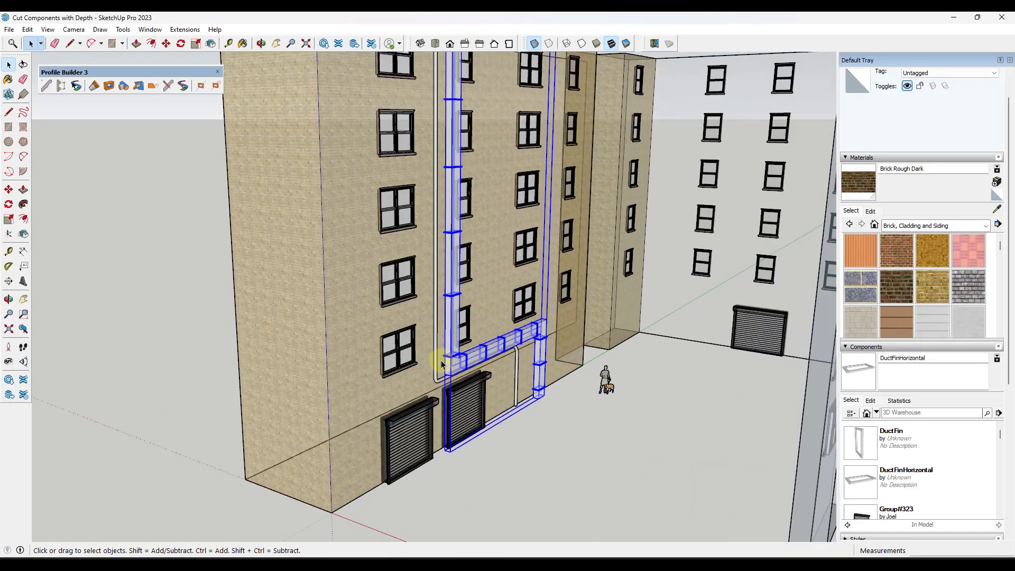
{"action": "right_click", "coordinate": [454, 92]}
{"action": "left_click", "coordinate": [497, 197]}
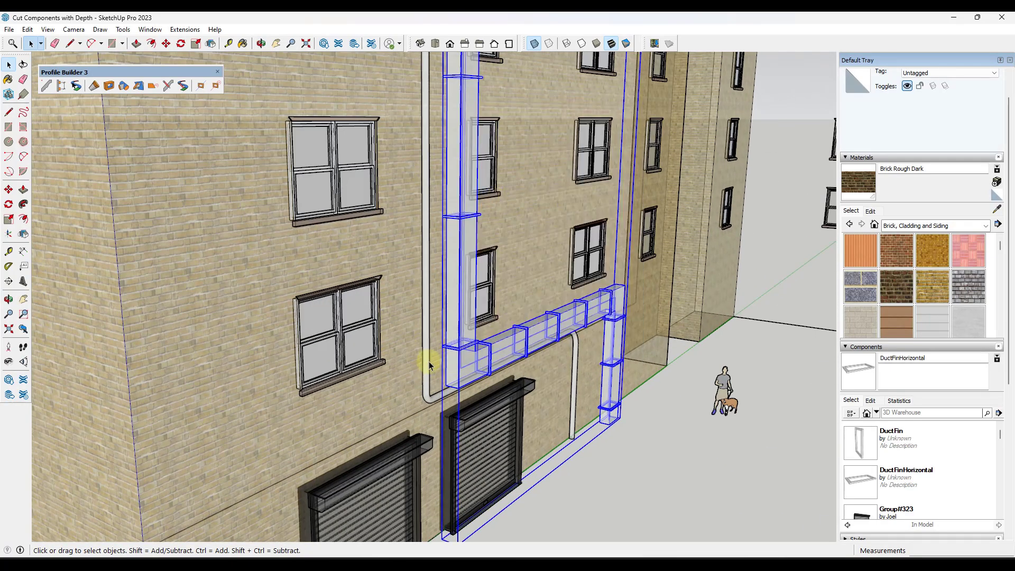
Move the duct group back so the fins sit against the brick wall, and turn off X-ray display
{"action": "middle_click_drag", "start_coordinate": [430, 359], "coordinate": [476, 344]}
{"action": "scroll", "coordinate": [503, 336], "scroll_direction": "up", "scroll_amount": 8}
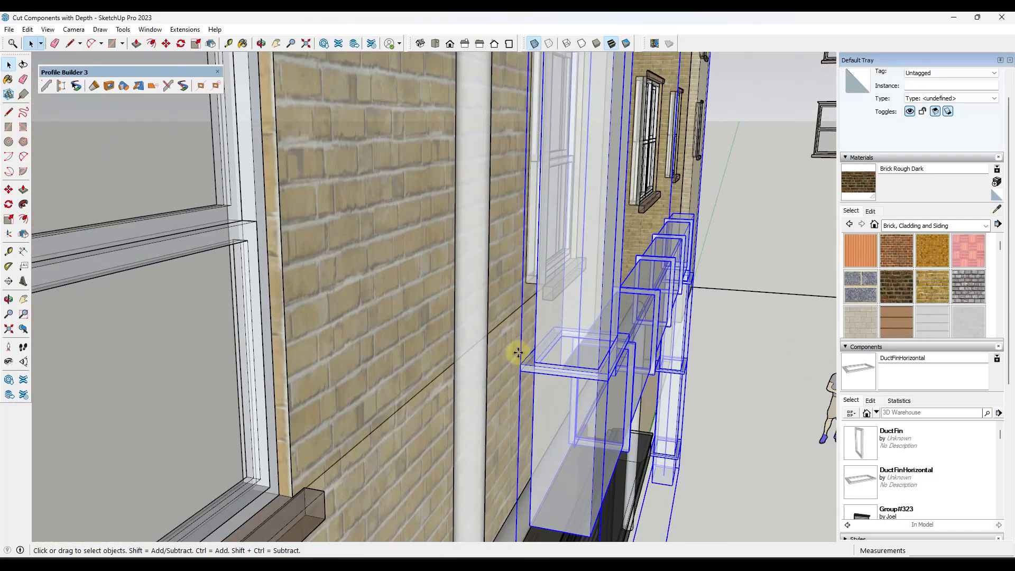
{"action": "key", "text": "m"}
{"action": "left_click", "coordinate": [517, 364]}
{"action": "left_click", "coordinate": [499, 349]}
{"action": "key", "text": "space"}
{"action": "scroll", "coordinate": [544, 356], "scroll_direction": "down", "scroll_amount": 5}
{"action": "middle_click_drag", "start_coordinate": [581, 342], "coordinate": [577, 253]}
{"action": "scroll", "coordinate": [525, 326], "scroll_direction": "down", "scroll_amount": 4}
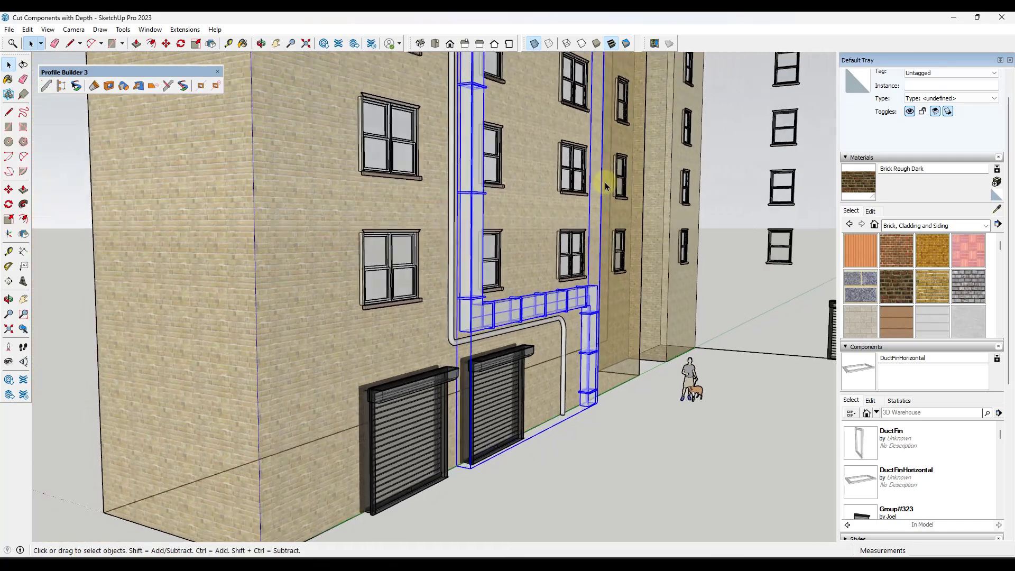
{"action": "left_click", "coordinate": [535, 43]}
{"action": "scroll", "coordinate": [477, 363], "scroll_direction": "down", "scroll_amount": 4}
{"action": "mouse_move", "coordinate": [476, 364]}
{"action": "middle_mouse_down"}
{"action": "mouse_move", "coordinate": [458, 379]}
{"action": "mouse_move", "coordinate": [472, 378]}
{"action": "middle_mouse_up"}
{"action": "middle_click_drag", "start_coordinate": [585, 370], "coordinate": [486, 398], "text": "shift"}
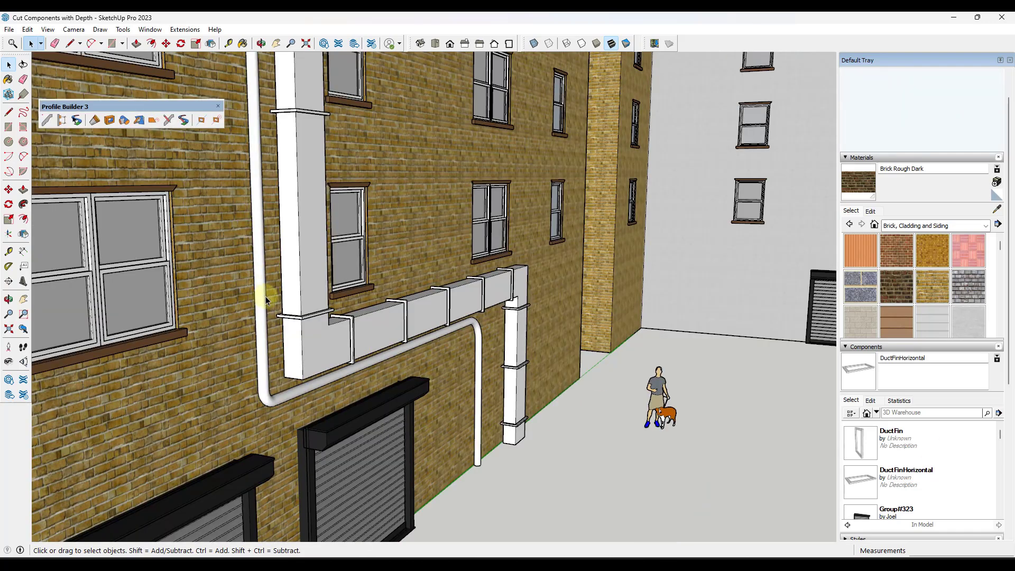
Open the round pipe's group for editing and turn on X-ray display at the pipe's upper end
{"action": "double_click", "coordinate": [263, 310]}
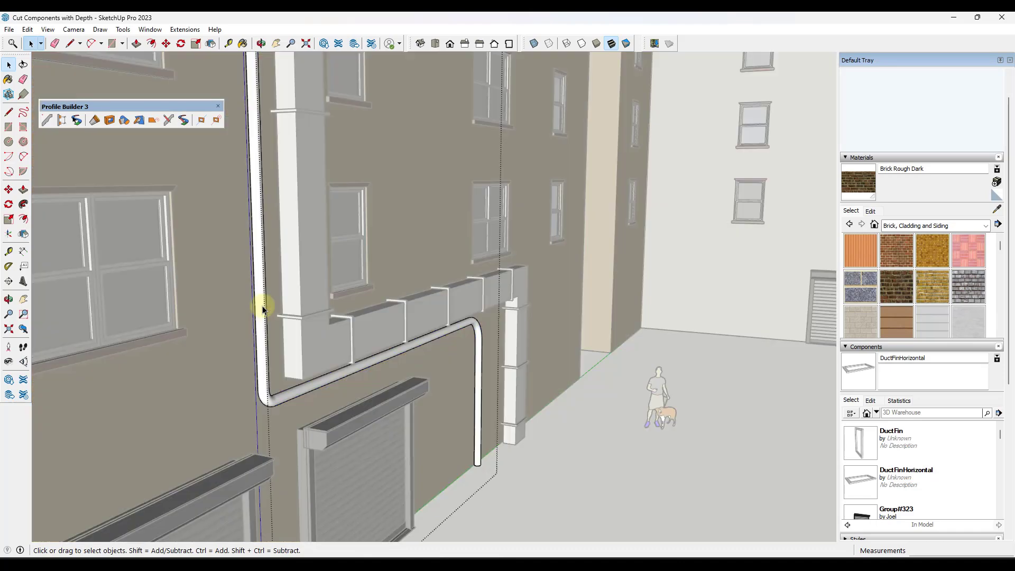
{"action": "scroll", "coordinate": [314, 373], "scroll_direction": "down", "scroll_amount": 6}
{"action": "scroll", "coordinate": [297, 128], "scroll_direction": "up", "scroll_amount": 3}
{"action": "key", "text": "Page_Down"}
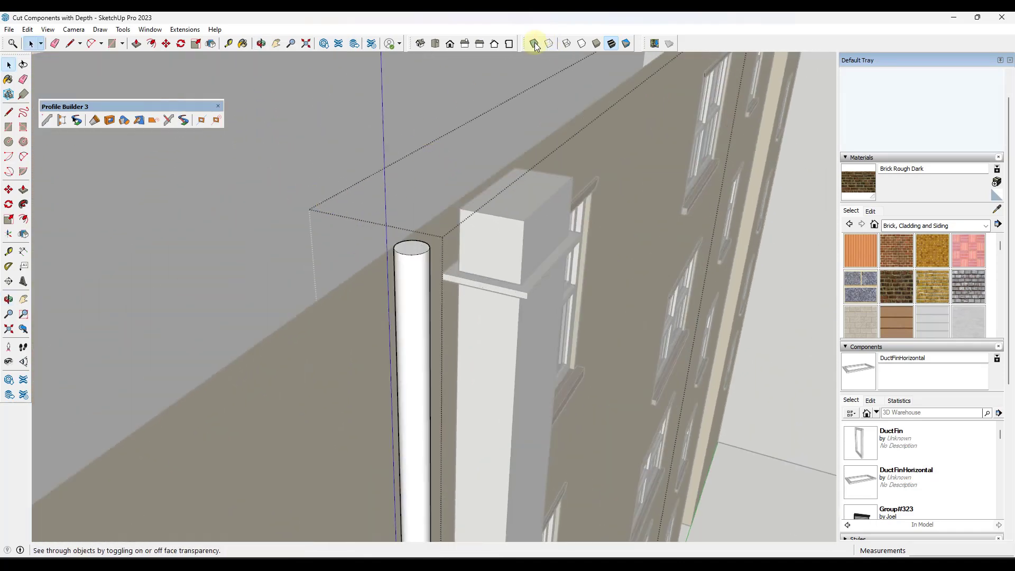
{"action": "left_click", "coordinate": [534, 43]}
{"action": "scroll", "coordinate": [323, 201], "scroll_direction": "down", "scroll_amount": 5}
Copy the pipe's top circular face straight down the vertical pipe by about 7'
{"action": "left_click_drag", "start_coordinate": [308, 188], "coordinate": [401, 266]}
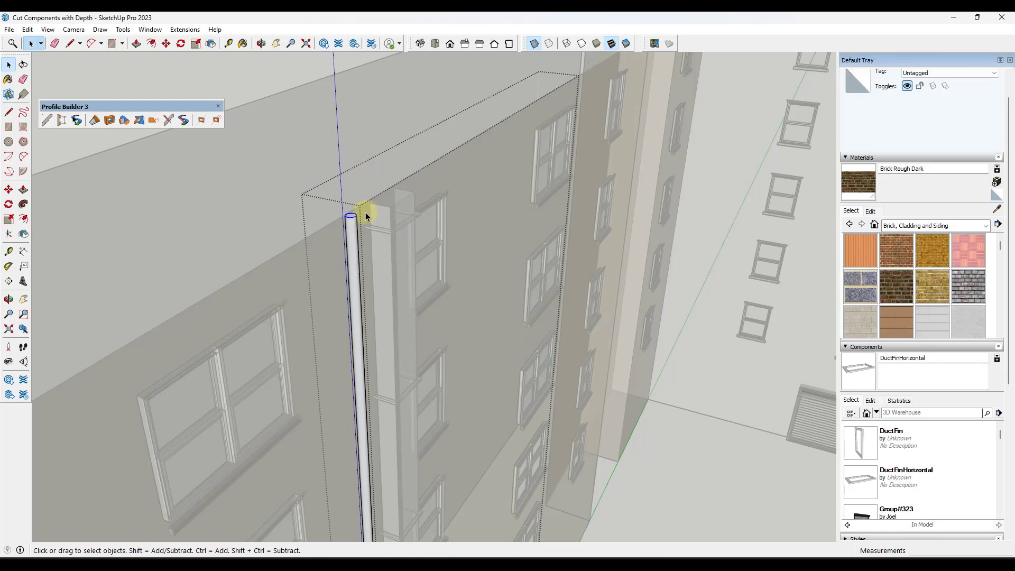
{"action": "scroll", "coordinate": [360, 213], "scroll_direction": "up", "scroll_amount": 5}
{"action": "key", "text": "m"}
{"action": "left_click", "coordinate": [348, 217]}
{"action": "key", "text": "ctrl"}
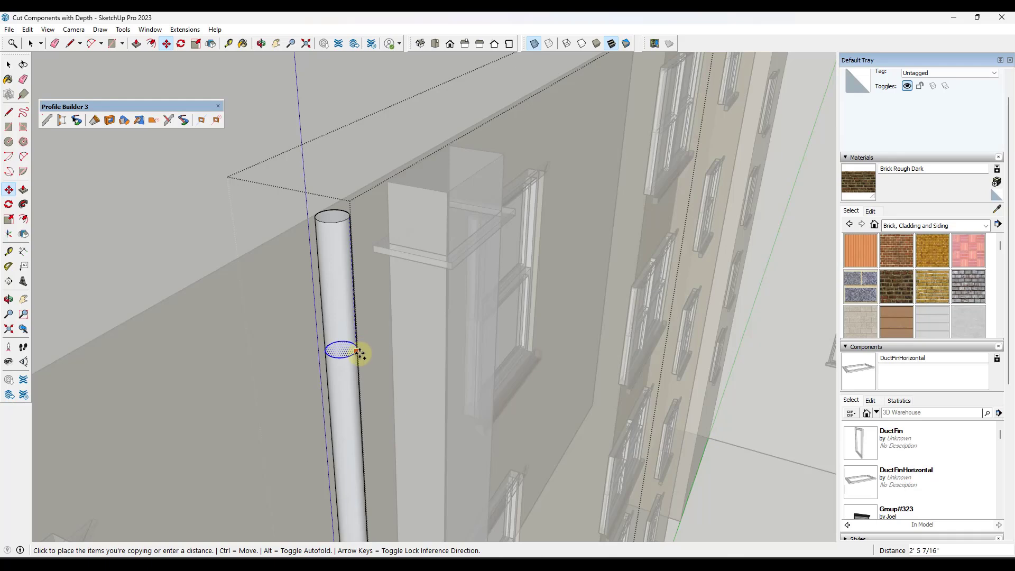
{"action": "middle_click_drag", "start_coordinate": [363, 362], "coordinate": [357, 86], "text": "shift"}
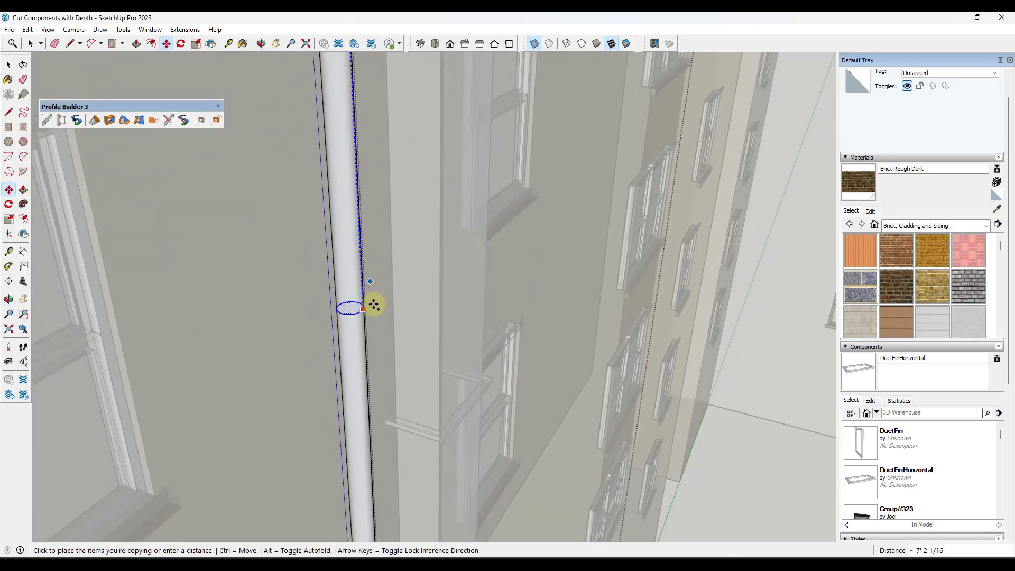
{"action": "scroll", "coordinate": [363, 306], "scroll_direction": "down", "scroll_amount": 3}
{"action": "scroll", "coordinate": [358, 316], "scroll_direction": "up", "scroll_amount": 3}
{"action": "left_click", "coordinate": [356, 317]}
{"action": "scroll", "coordinate": [349, 319], "scroll_direction": "up", "scroll_amount": 3}
Offset the copied circle outward to form a flat ring around the pipe
{"action": "key", "text": "space"}
{"action": "key", "text": "f"}
{"action": "left_click", "coordinate": [359, 317]}
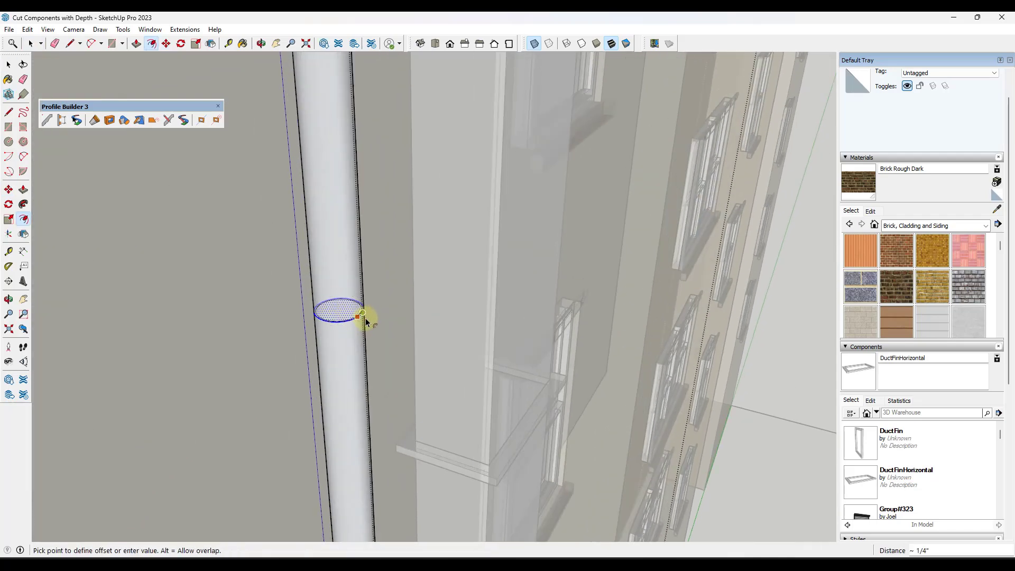
{"action": "left_click", "coordinate": [361, 326]}
{"action": "key", "text": "space"}
{"action": "left_click", "coordinate": [341, 314]}
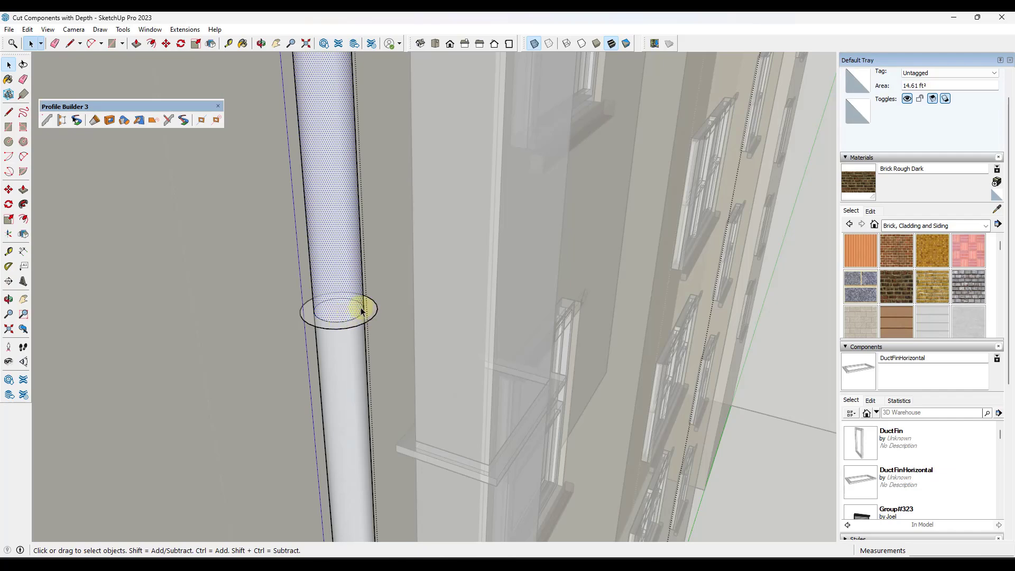
Extrude the flat ring 1 3/4" down along the pipe and turn off X-ray display
{"action": "key", "text": "p"}
{"action": "left_click", "coordinate": [370, 312]}
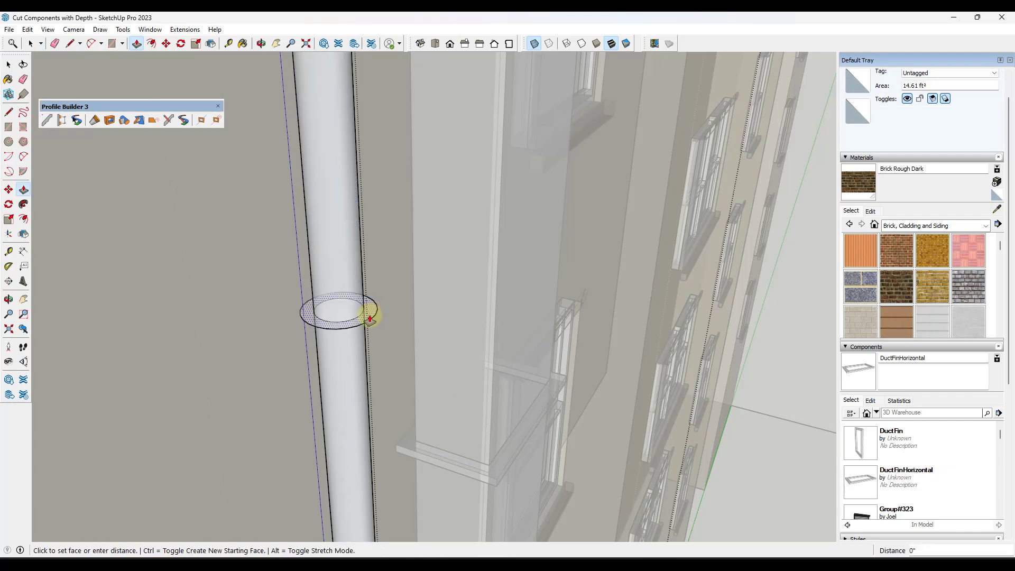
{"action": "left_click", "coordinate": [372, 328]}
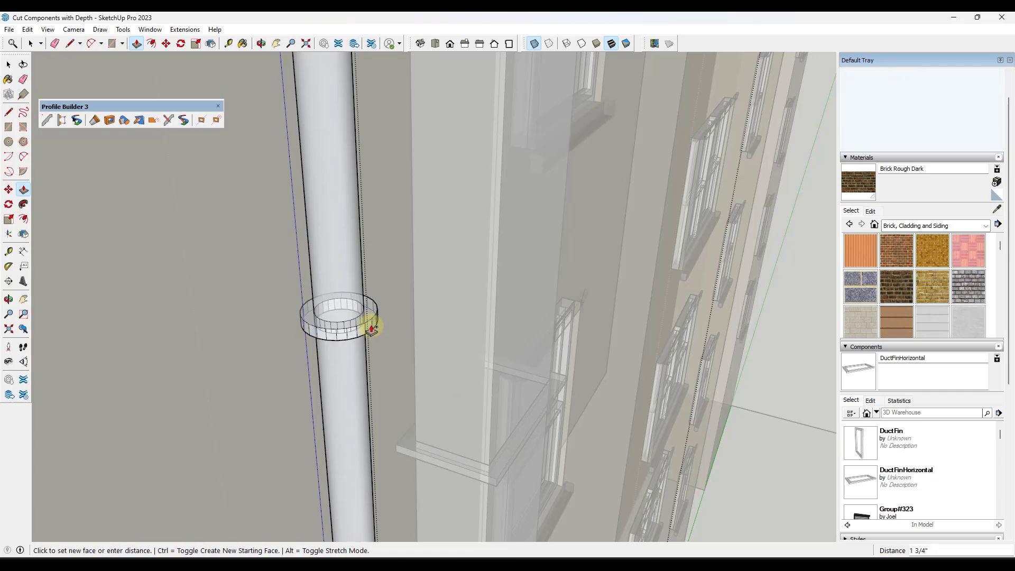
{"action": "key", "text": "space"}
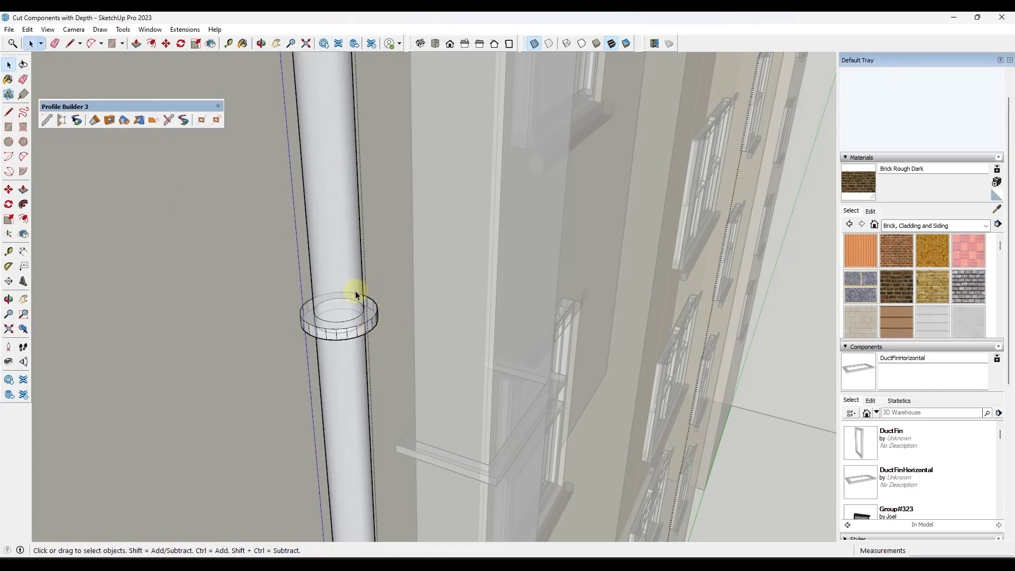
{"action": "left_click", "coordinate": [533, 45]}
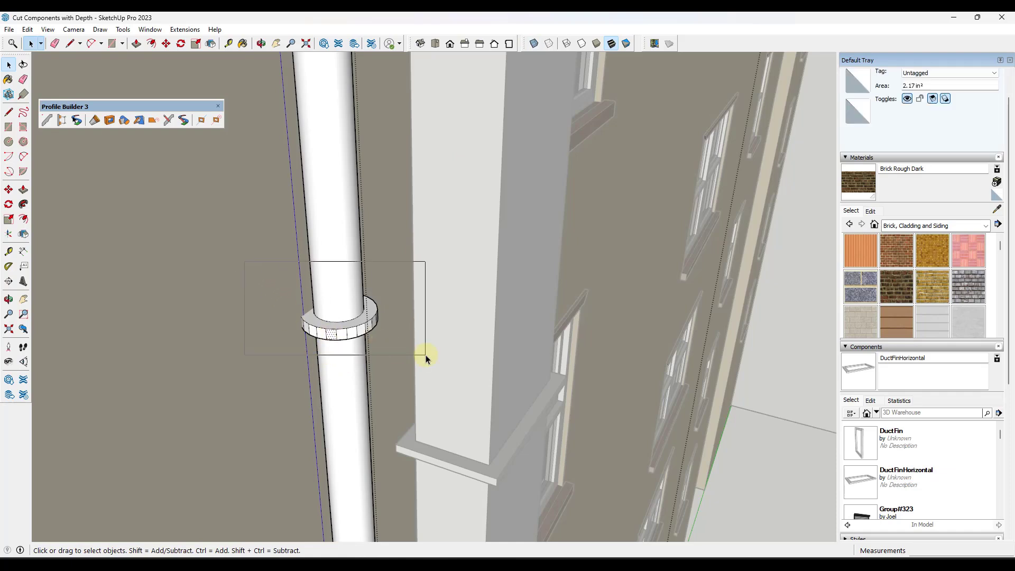
Make the ring around the pipe a component named Flange, with its axes origin on the ring's upper inner edge
{"action": "triple_click", "coordinate": [358, 319]}
{"action": "right_click", "coordinate": [355, 308]}
{"action": "left_click", "coordinate": [407, 398]}
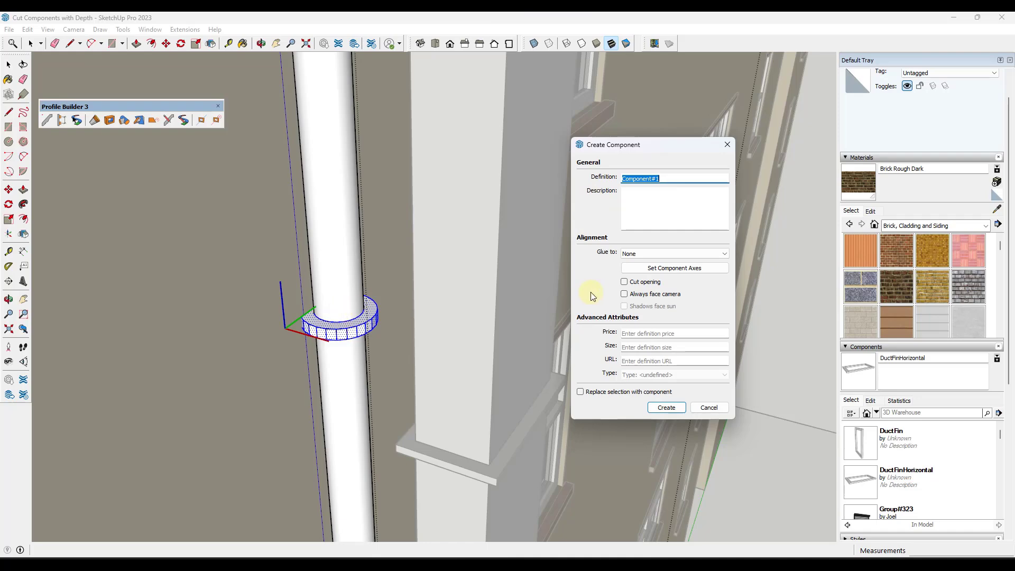
{"action": "left_click", "coordinate": [645, 269]}
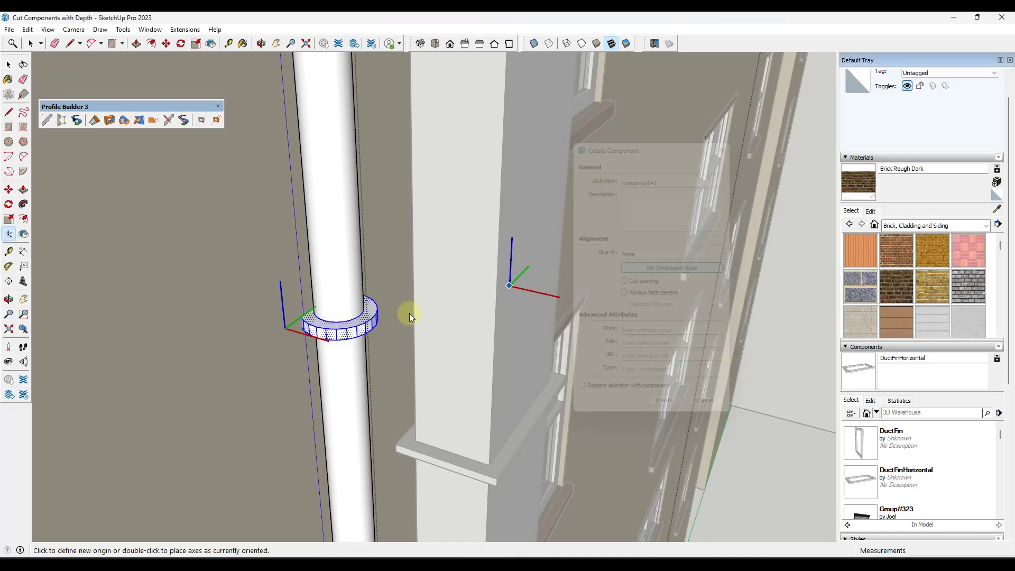
{"action": "scroll", "coordinate": [326, 315], "scroll_direction": "up", "scroll_amount": 5}
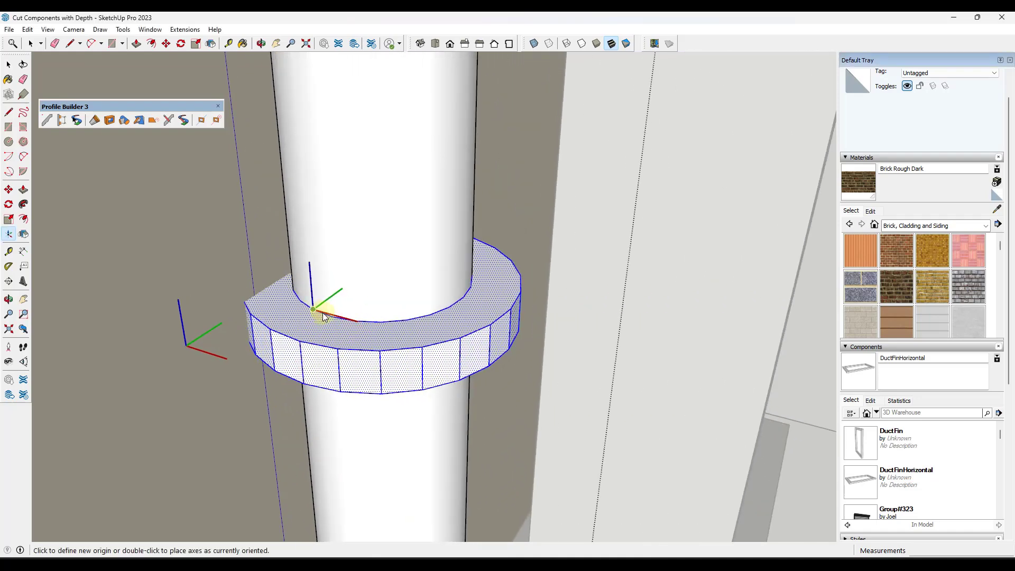
{"action": "double_click", "coordinate": [333, 316]}
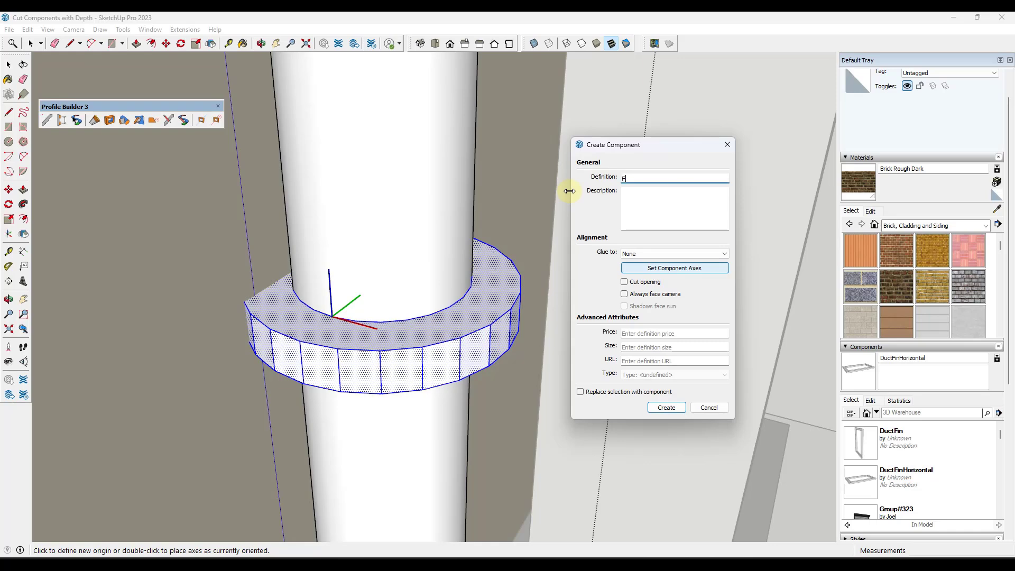
{"action": "key", "text": "Return"}
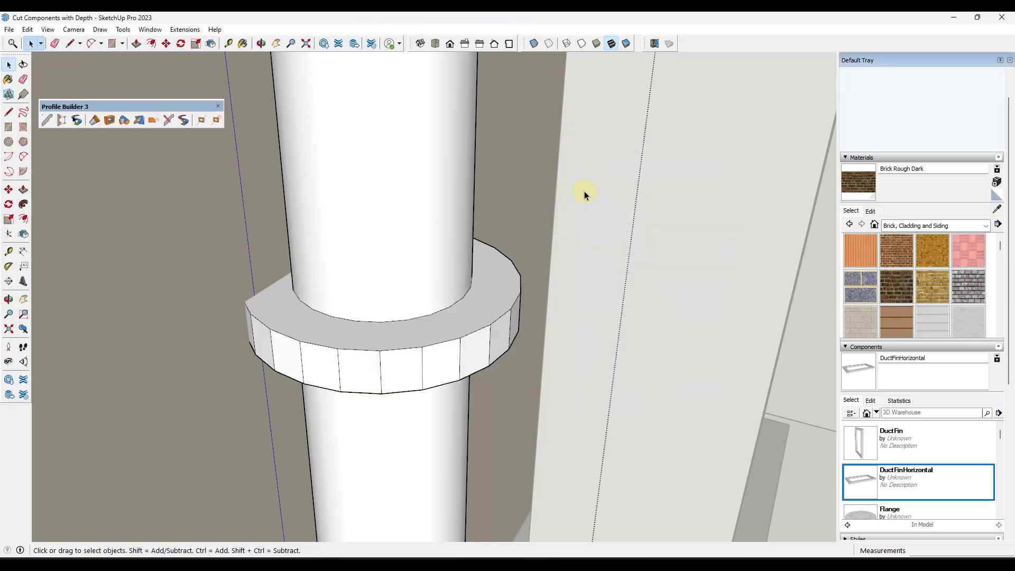
Copy the Flange a short distance along the vertical pipe, and copy it again about 13' 3" down the pipe
{"action": "scroll", "coordinate": [550, 272], "scroll_direction": "down", "scroll_amount": 5}
{"action": "left_click", "coordinate": [486, 284]}
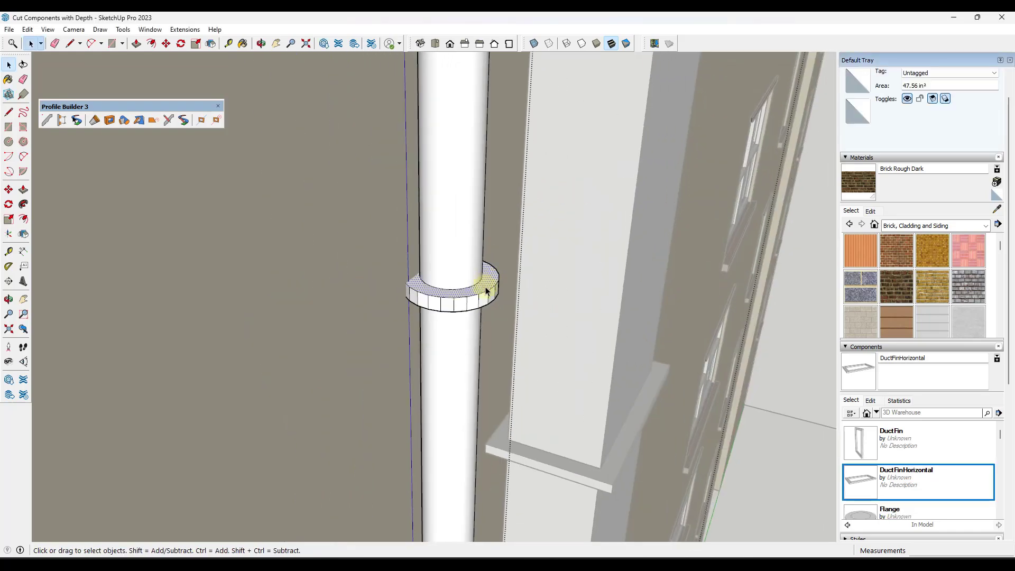
{"action": "scroll", "coordinate": [462, 192], "scroll_direction": "down", "scroll_amount": 5}
{"action": "scroll", "coordinate": [462, 196], "scroll_direction": "down", "scroll_amount": 3}
{"action": "key", "text": "m"}
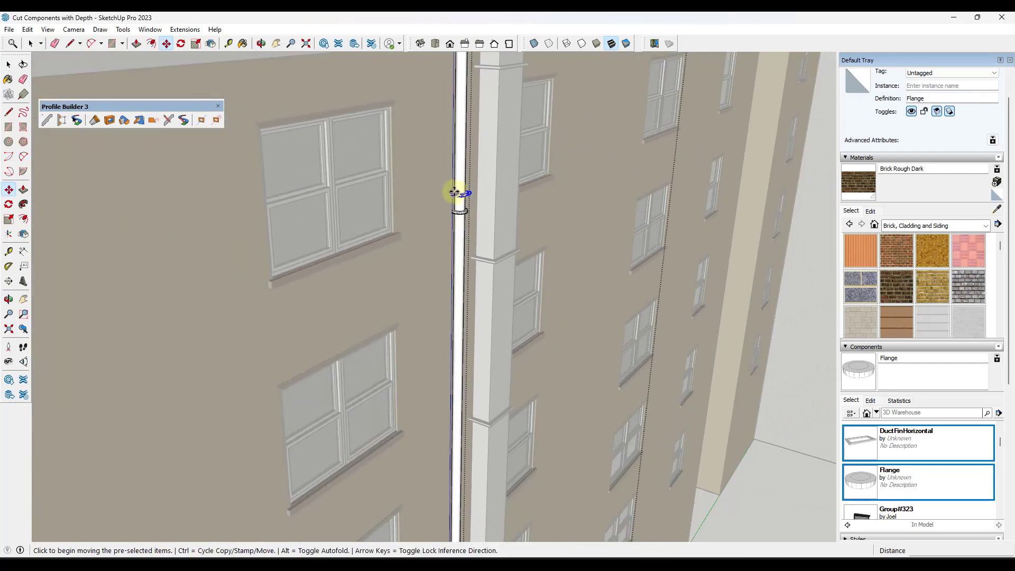
{"action": "key", "text": "ctrl"}
{"action": "left_click", "coordinate": [456, 192]}
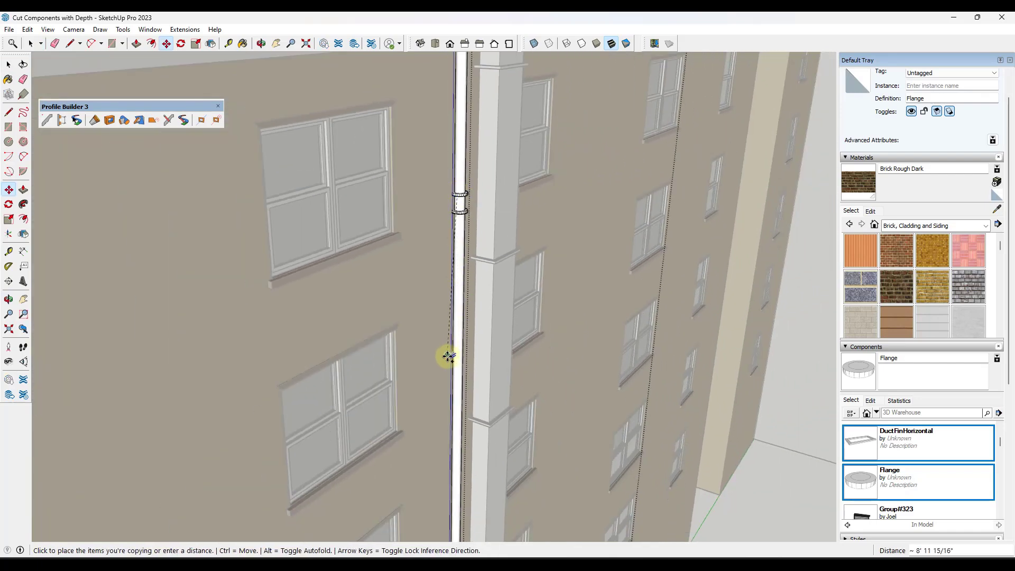
{"action": "scroll", "coordinate": [452, 359], "scroll_direction": "up", "scroll_amount": 2}
{"action": "left_click", "coordinate": [459, 423]}
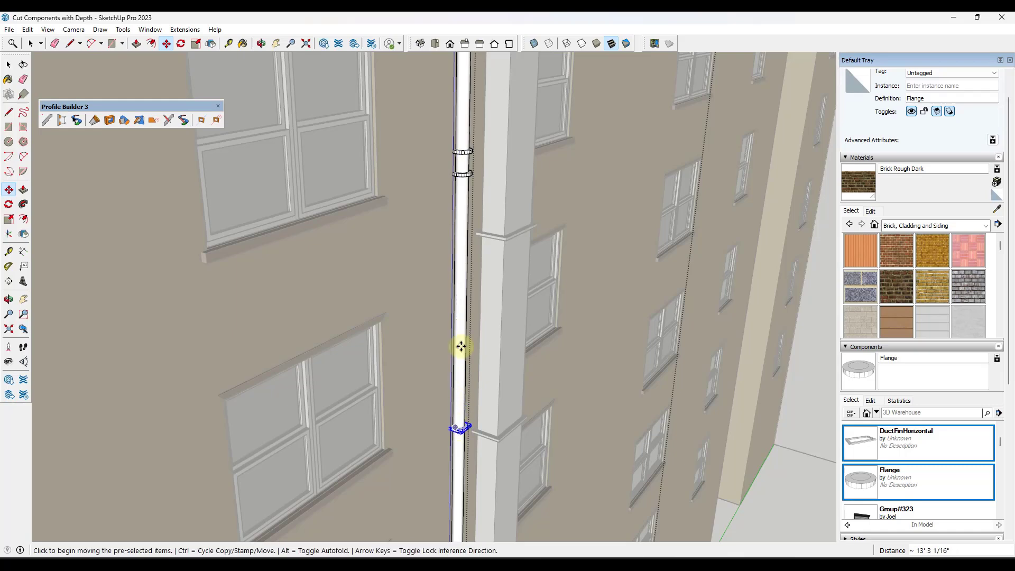
Copy the circle at the pipe's upper end down the vertical pipe by about 33'
{"action": "scroll", "coordinate": [470, 381], "scroll_direction": "down", "scroll_amount": 3}
{"action": "scroll", "coordinate": [471, 402], "scroll_direction": "up", "scroll_amount": 5}
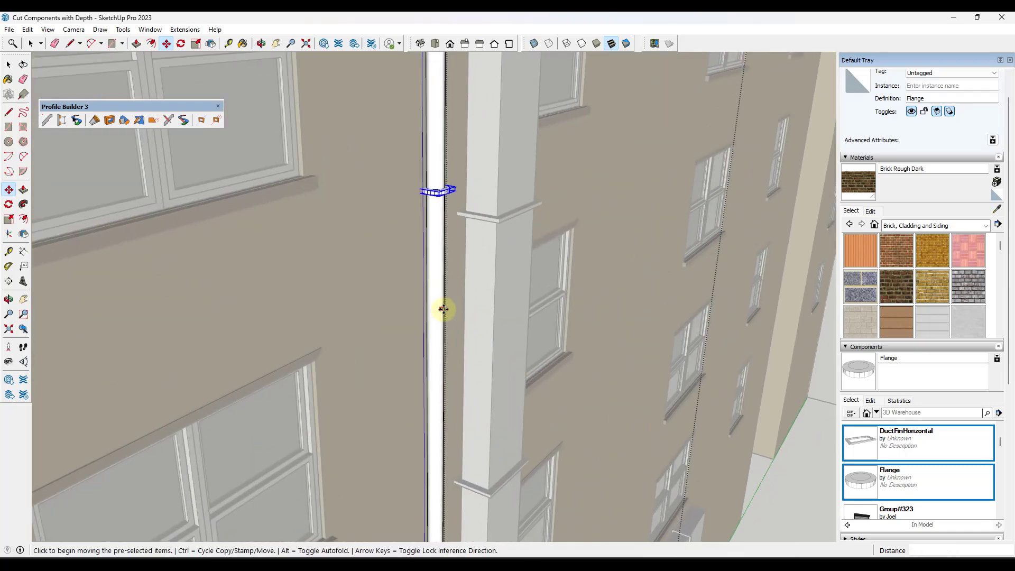
{"action": "scroll", "coordinate": [430, 266], "scroll_direction": "down", "scroll_amount": 6}
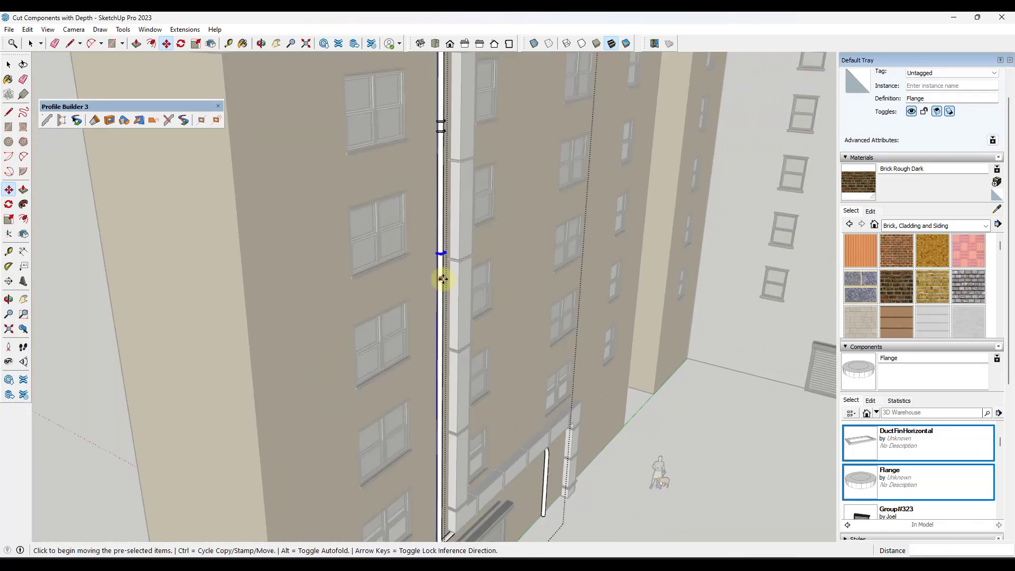
{"action": "scroll", "coordinate": [450, 276], "scroll_direction": "down", "scroll_amount": 3}
{"action": "scroll", "coordinate": [460, 113], "scroll_direction": "up", "scroll_amount": 8}
{"action": "key", "text": "space"}
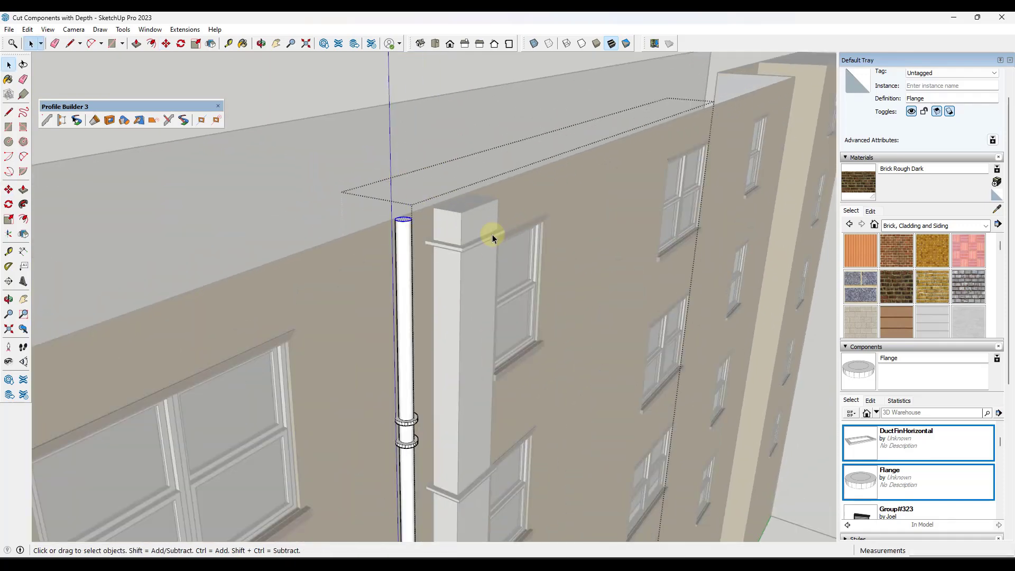
{"action": "key", "text": "m"}
{"action": "scroll", "coordinate": [422, 220], "scroll_direction": "up", "scroll_amount": 5}
{"action": "scroll", "coordinate": [422, 228], "scroll_direction": "down", "scroll_amount": 5}
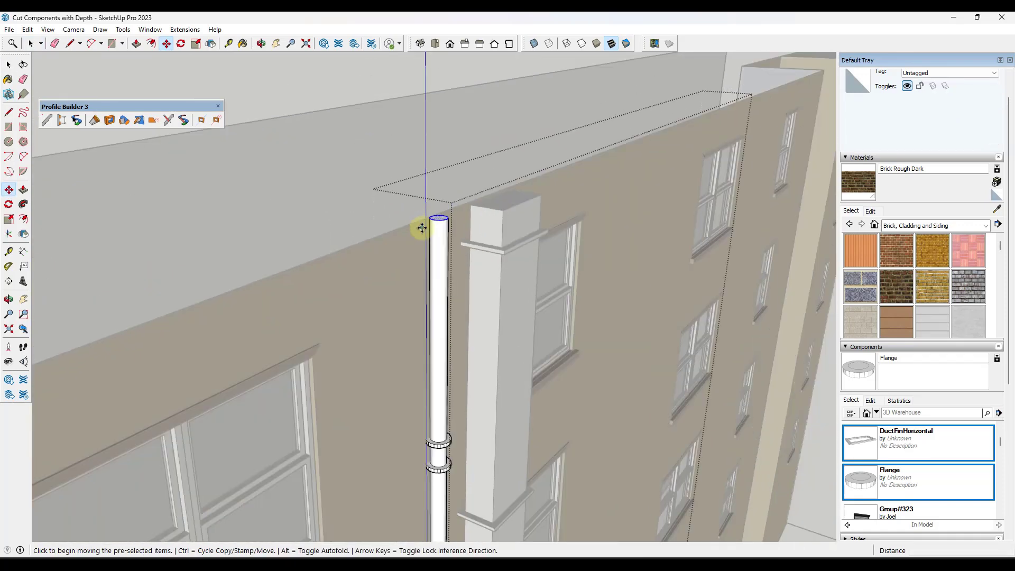
{"action": "scroll", "coordinate": [433, 220], "scroll_direction": "down", "scroll_amount": 5}
{"action": "key", "text": "ctrl"}
{"action": "left_click", "coordinate": [433, 220]}
{"action": "scroll", "coordinate": [439, 462], "scroll_direction": "up", "scroll_amount": 12}
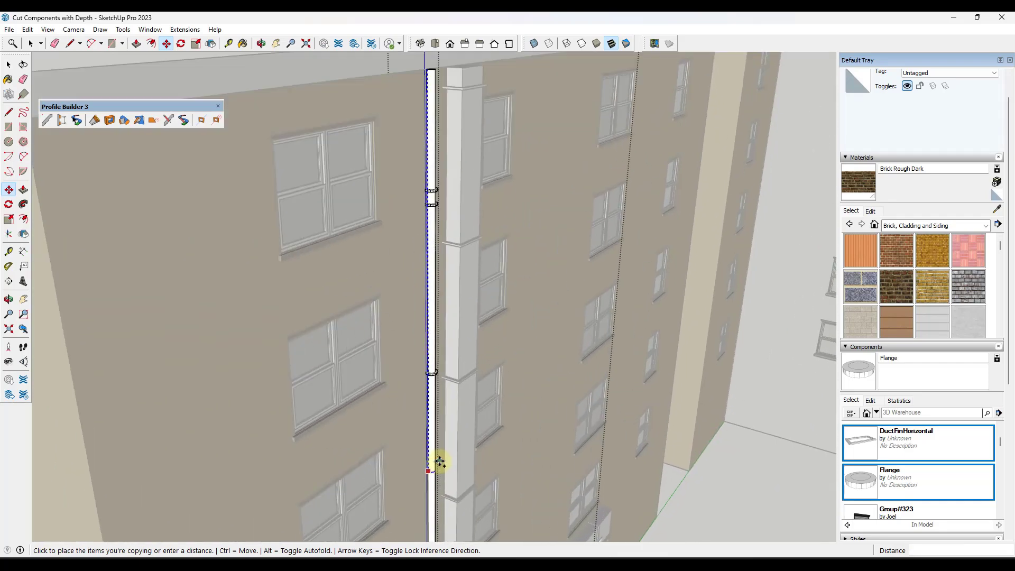
{"action": "middle_click_drag", "start_coordinate": [438, 472], "coordinate": [458, 56], "text": "shift"}
Copy the lowered circle another 1' 4 3/8" down to mark off a band on the pipe
{"action": "scroll", "coordinate": [442, 154], "scroll_direction": "up", "scroll_amount": 6}
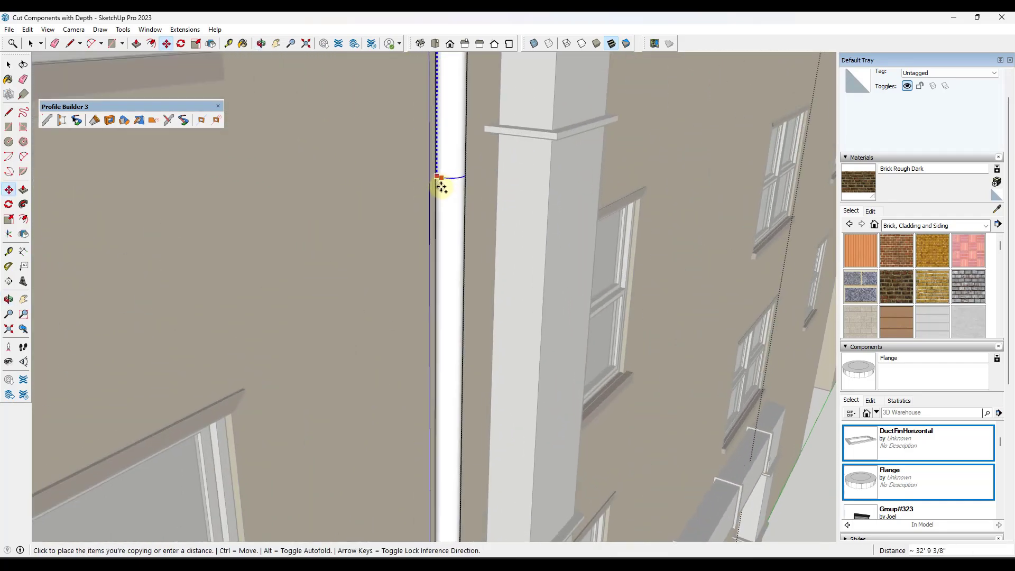
{"action": "scroll", "coordinate": [442, 224], "scroll_direction": "up", "scroll_amount": 2}
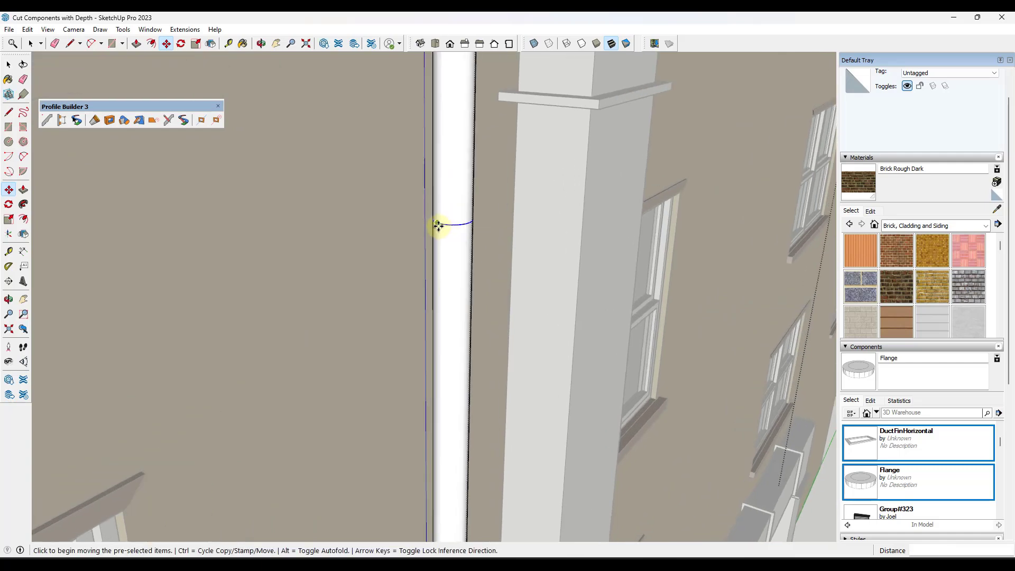
{"action": "left_click", "coordinate": [436, 319]}
{"action": "key", "text": "space"}
Display the Fredo6_JointPushPull tools and use Joint Push Pull to thicken the pipe's marked band outward by about 1"
{"action": "left_click", "coordinate": [458, 277]}
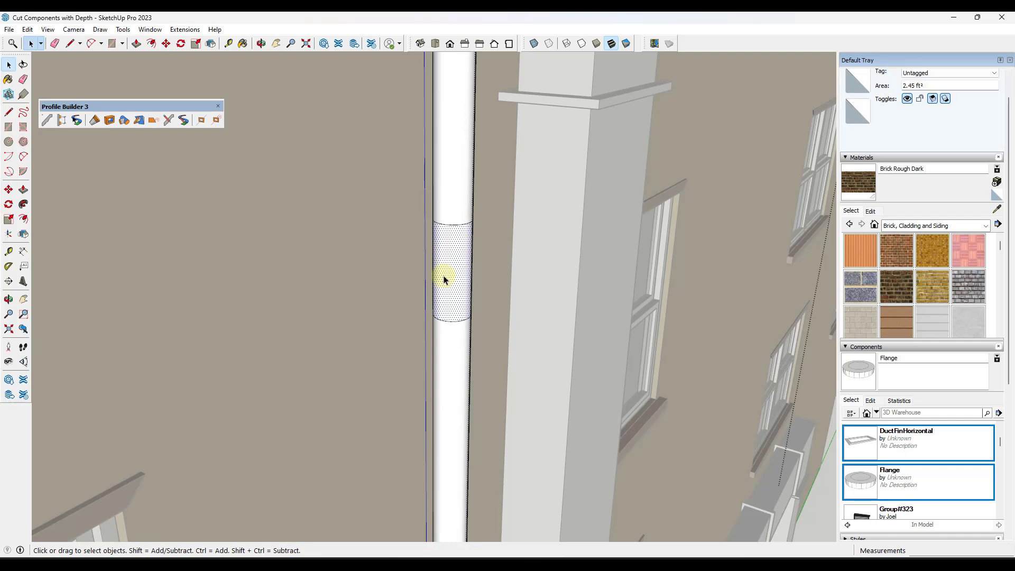
{"action": "right_click", "coordinate": [693, 47]}
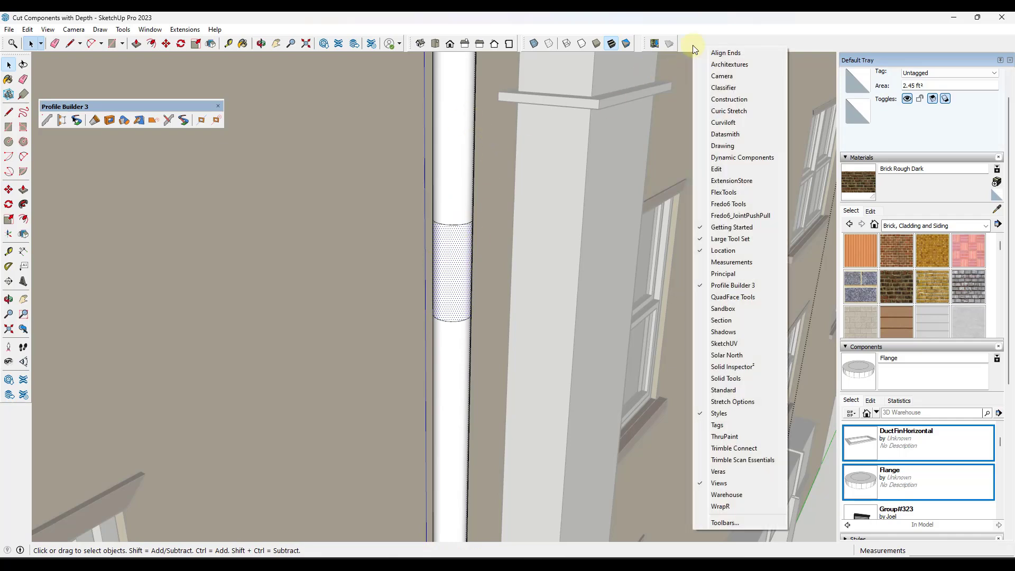
{"action": "left_click", "coordinate": [746, 216]}
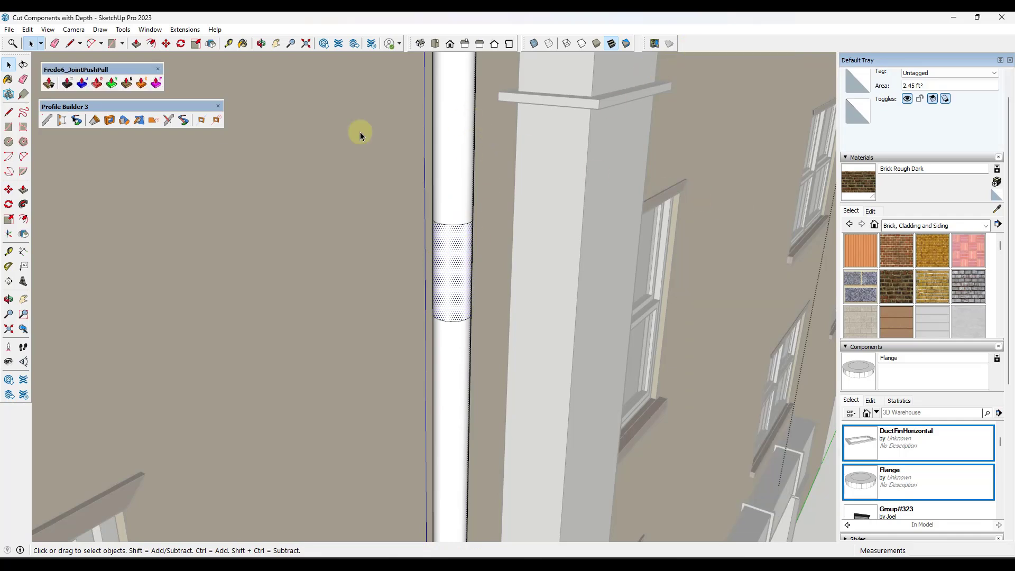
{"action": "left_click_drag", "start_coordinate": [91, 74], "coordinate": [99, 72]}
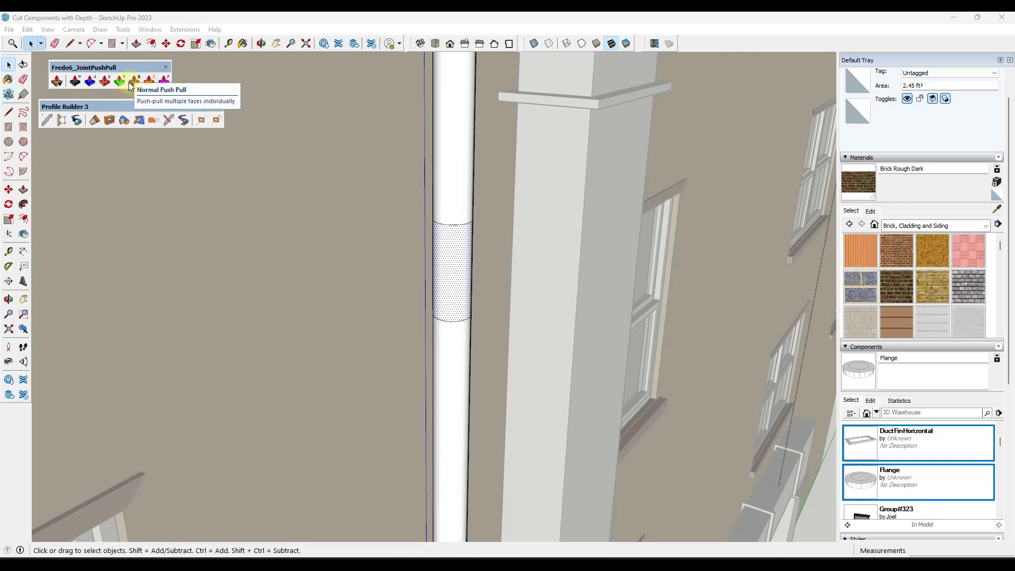
{"action": "left_click", "coordinate": [456, 275]}
{"action": "left_click_drag", "start_coordinate": [463, 286], "coordinate": [482, 273]}
{"action": "scroll", "coordinate": [462, 252], "scroll_direction": "up", "scroll_amount": 3}
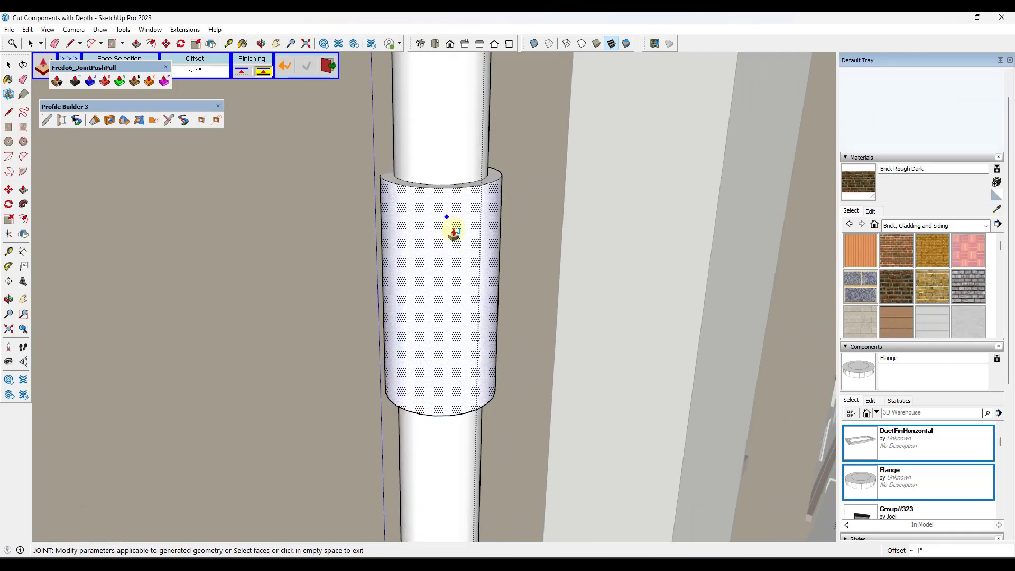
{"action": "key", "text": "space"}
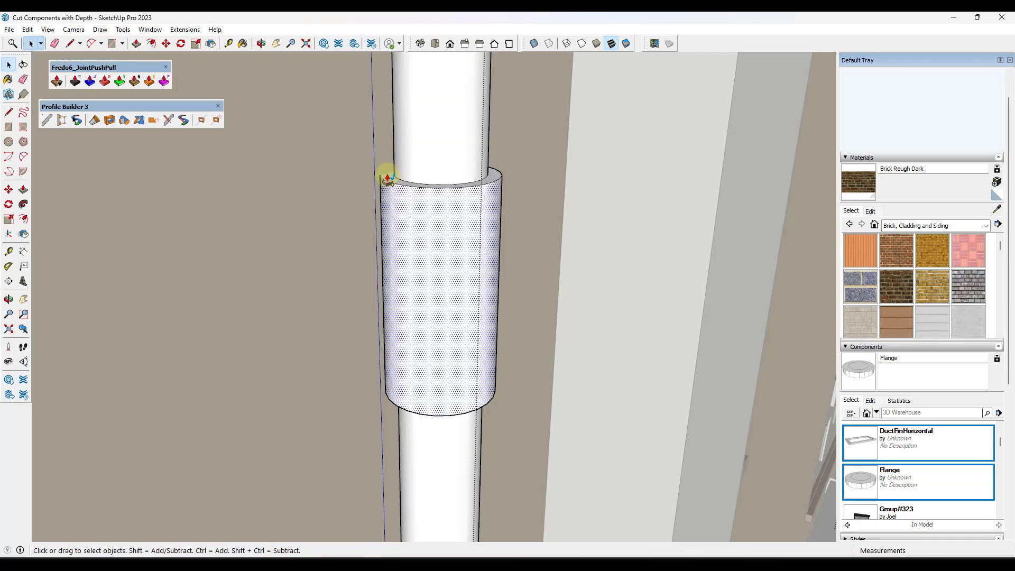
Copy the collar's upper ring down to two positions, the second 6 3/4" below the first, dividing the collar into three bands
{"action": "left_click", "coordinate": [389, 176]}
{"action": "key", "text": "m"}
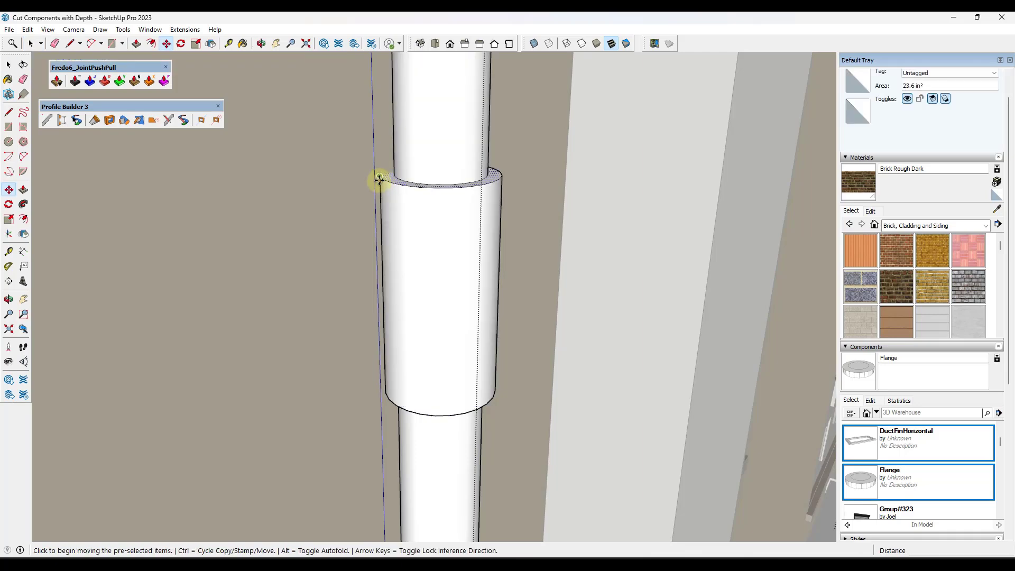
{"action": "left_click", "coordinate": [382, 180]}
{"action": "key", "text": "ctrl"}
{"action": "left_click", "coordinate": [386, 254]}
{"action": "left_click", "coordinate": [386, 253]}
{"action": "key", "text": "ctrl"}
{"action": "left_click", "coordinate": [389, 340]}
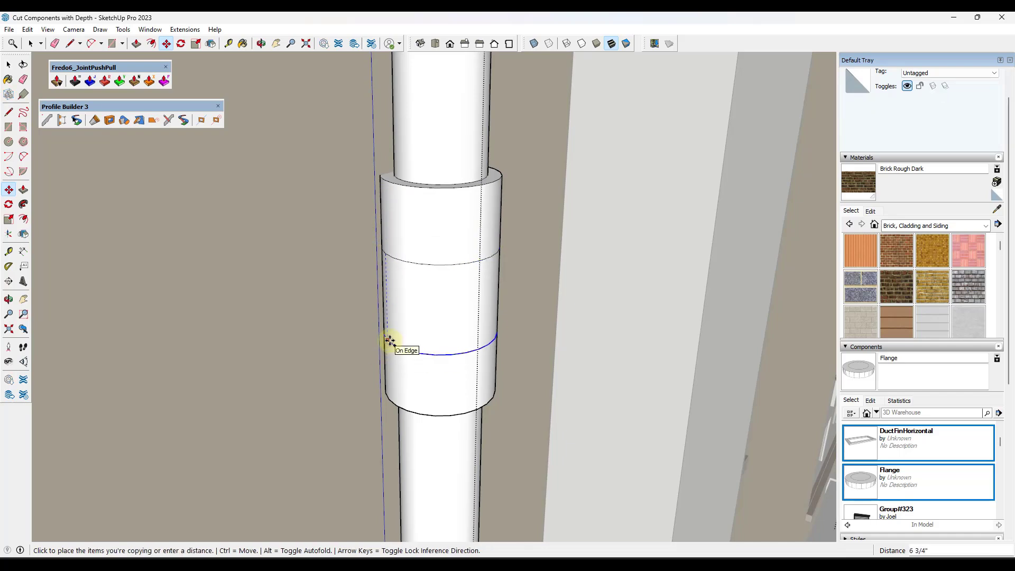
{"action": "key", "text": "space"}
Joint Push Pull the collar's middle band inward by about 1", using the finishing option that removes the original faces
{"action": "left_click", "coordinate": [427, 307]}
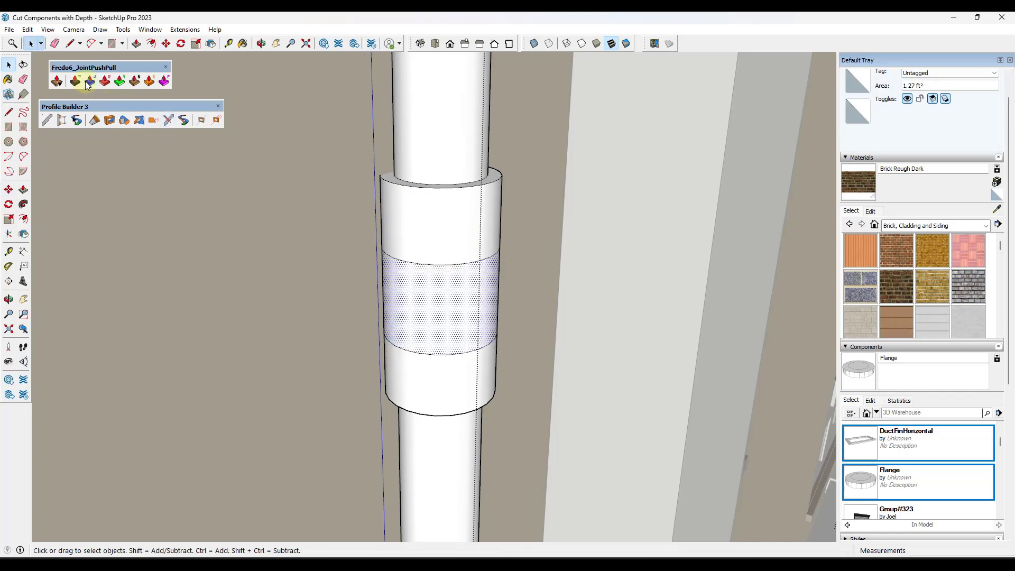
{"action": "left_click", "coordinate": [89, 83]}
{"action": "left_click", "coordinate": [401, 295]}
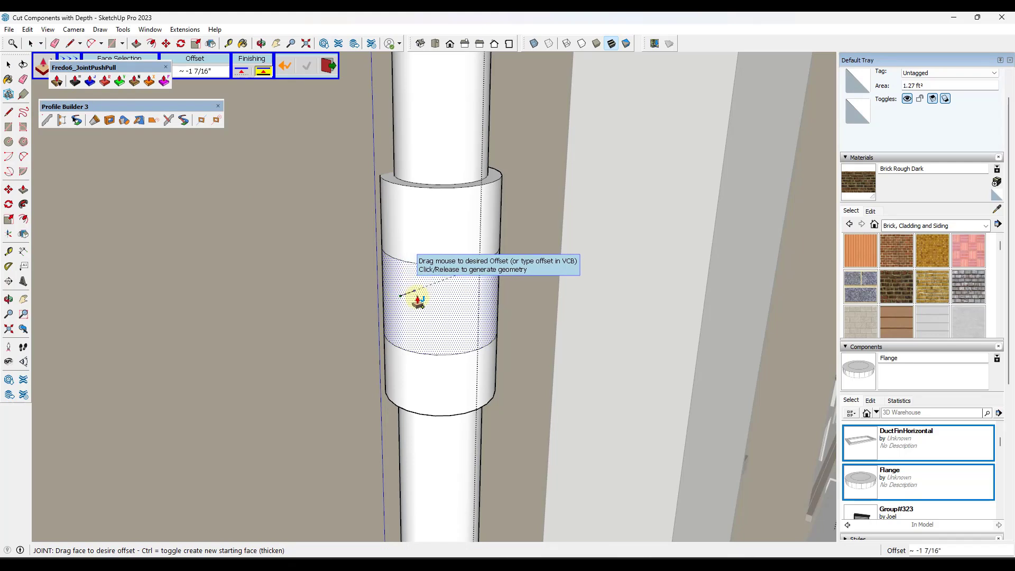
{"action": "left_click", "coordinate": [412, 297]}
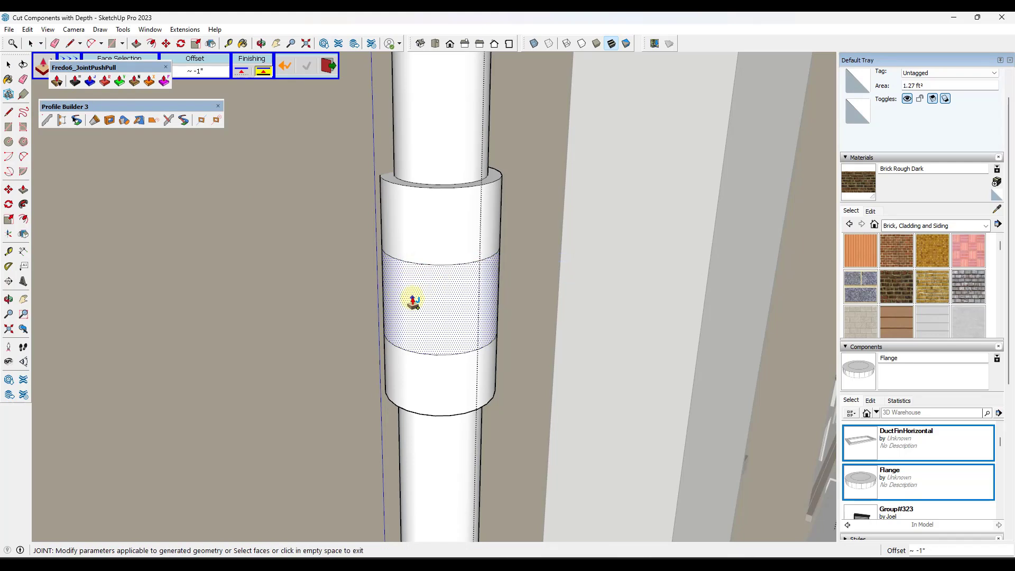
{"action": "left_click", "coordinate": [241, 70]}
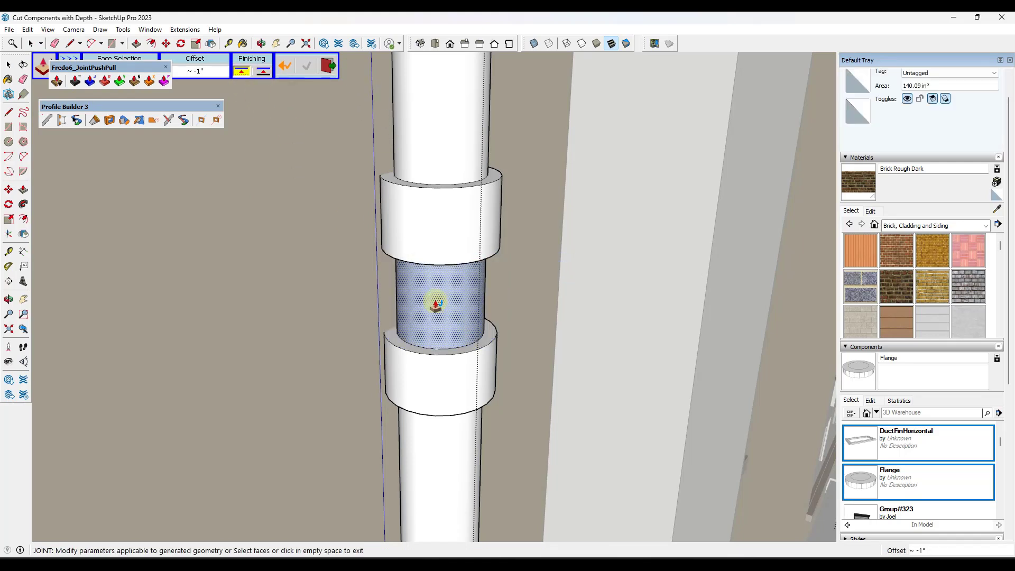
Joint Push Pull the recessed middle band back outward by about 7/16"
{"action": "scroll", "coordinate": [447, 304], "scroll_direction": "up", "scroll_amount": 3}
{"action": "left_click", "coordinate": [454, 303]}
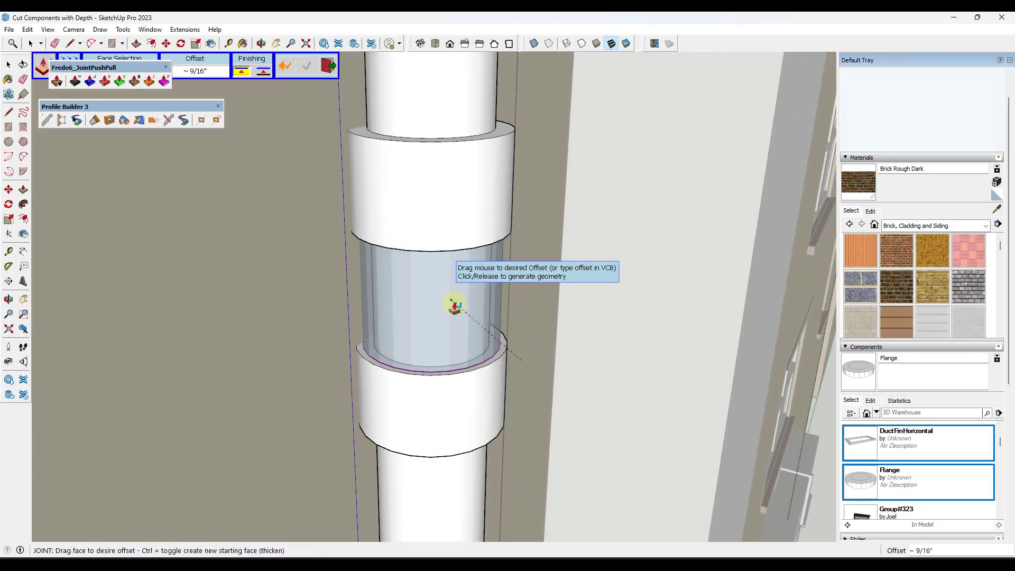
{"action": "left_click", "coordinate": [456, 301]}
{"action": "scroll", "coordinate": [463, 273], "scroll_direction": "down", "scroll_amount": 2}
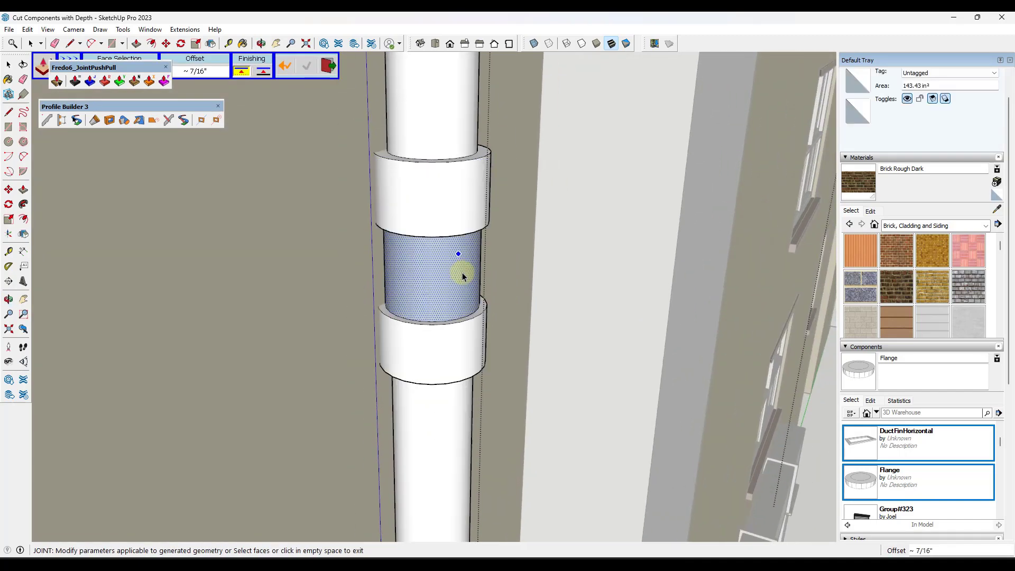
{"action": "key", "text": "space"}
Reopen the pipe group and reverse the face of the recessed band between the two collars
{"action": "scroll", "coordinate": [453, 335], "scroll_direction": "down", "scroll_amount": 6}
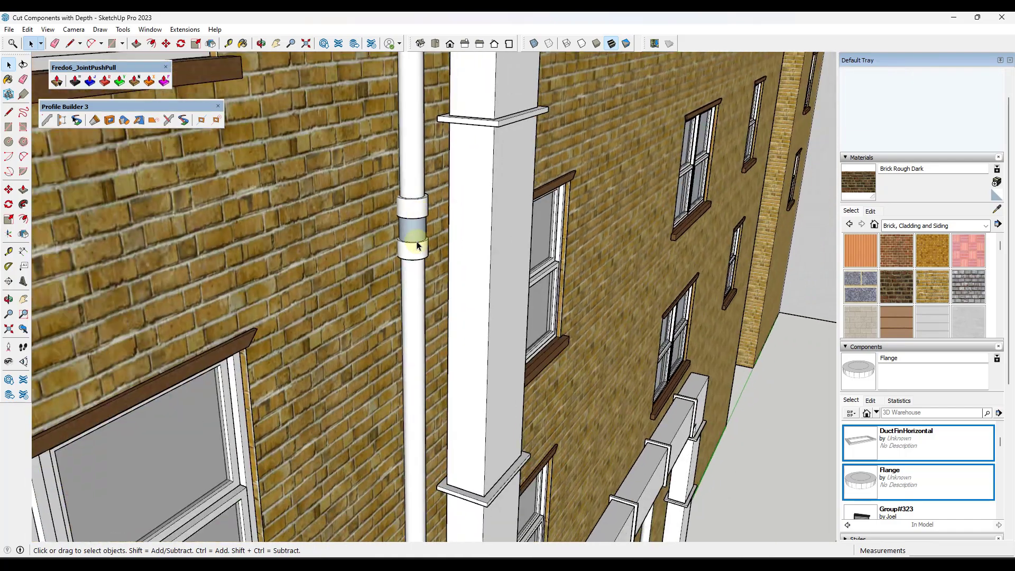
{"action": "scroll", "coordinate": [417, 244], "scroll_direction": "up", "scroll_amount": 5}
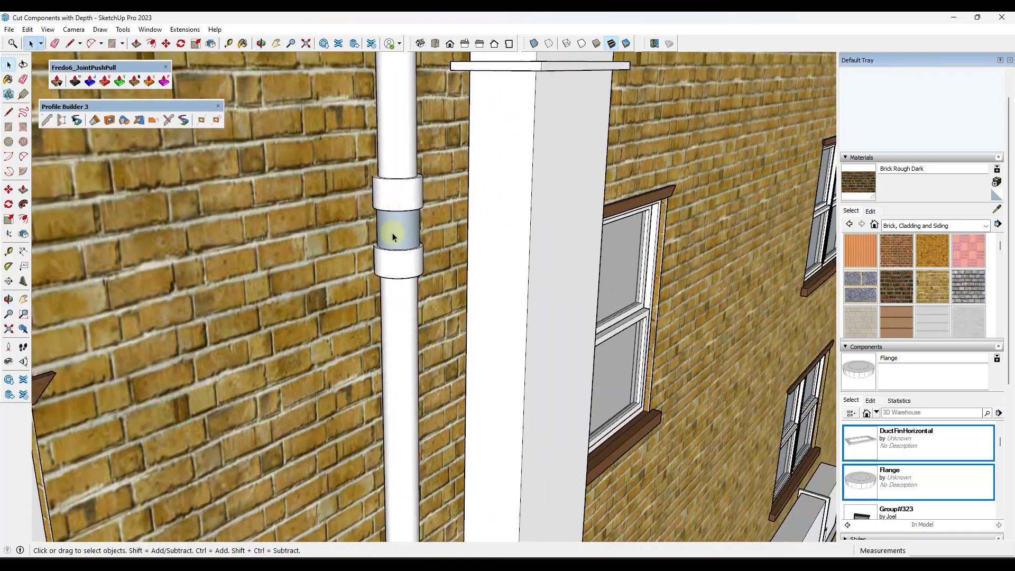
{"action": "left_click", "coordinate": [393, 233]}
{"action": "scroll", "coordinate": [394, 224], "scroll_direction": "down", "scroll_amount": 3}
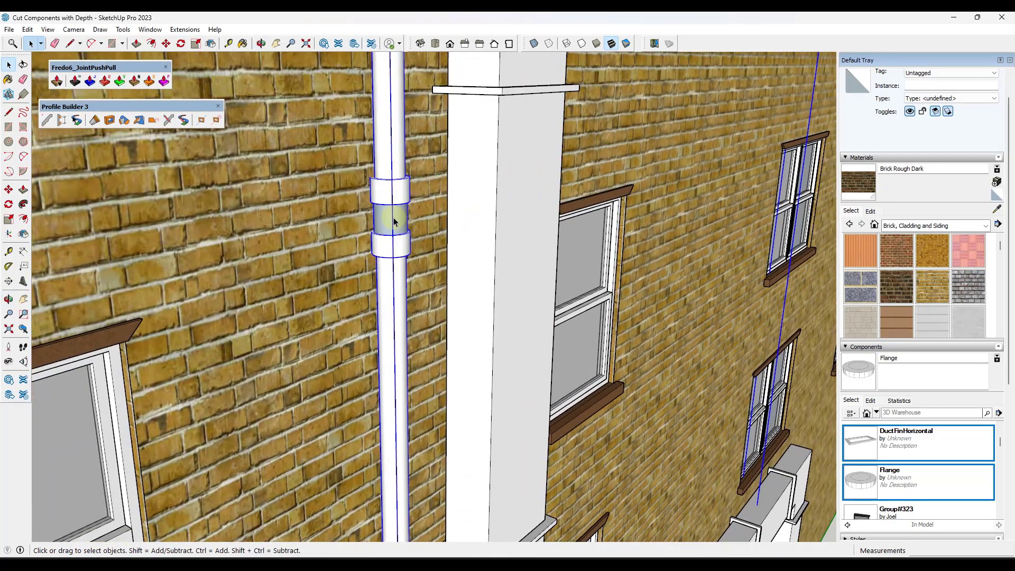
{"action": "double_click", "coordinate": [394, 222]}
{"action": "right_click", "coordinate": [384, 213]}
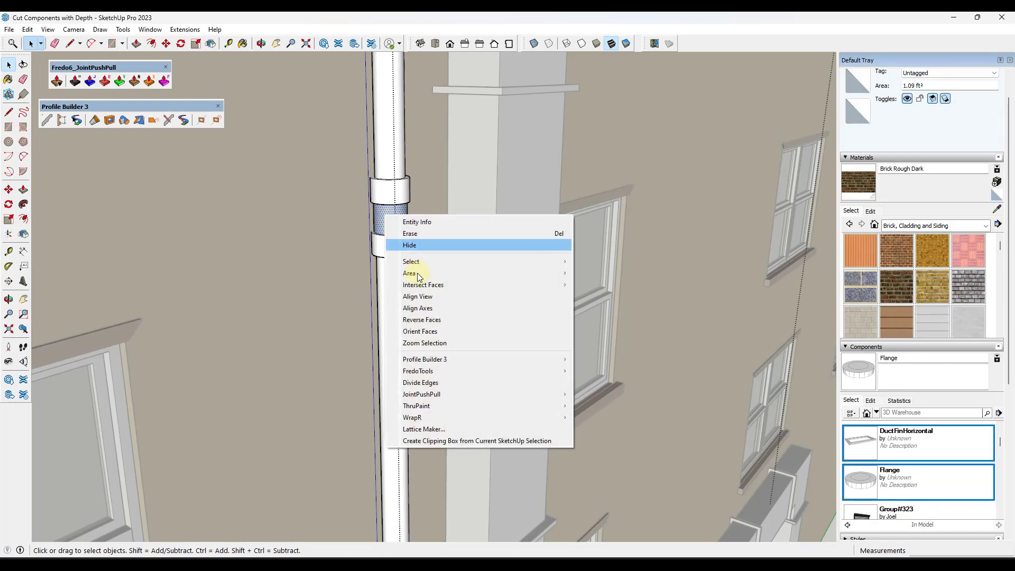
{"action": "left_click", "coordinate": [423, 319]}
{"action": "scroll", "coordinate": [304, 159], "scroll_direction": "down", "scroll_amount": 2}
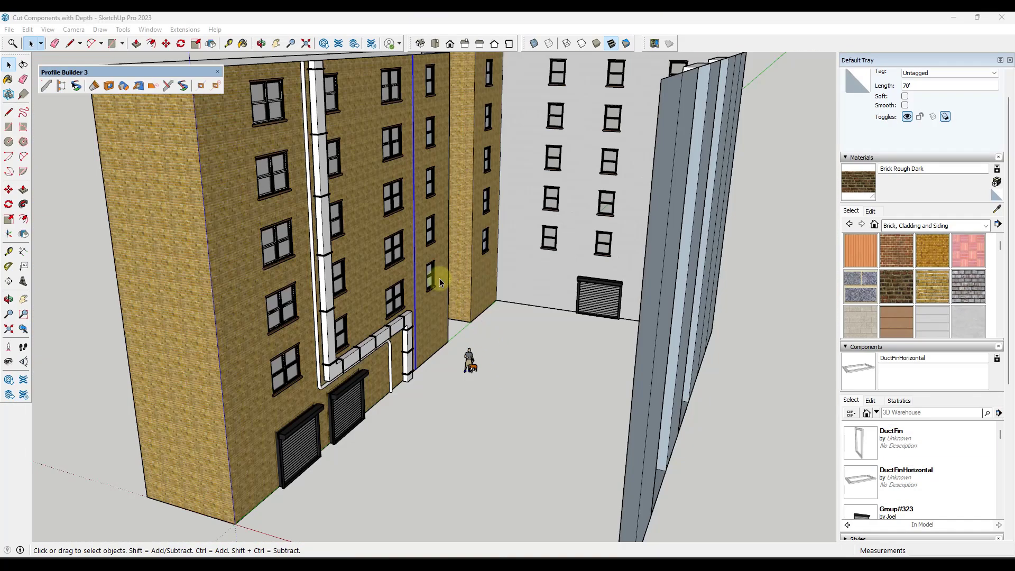
{"action": "scroll", "coordinate": [442, 285], "scroll_direction": "up", "scroll_amount": 1}
{"action": "scroll", "coordinate": [434, 292], "scroll_direction": "up", "scroll_amount": 1}
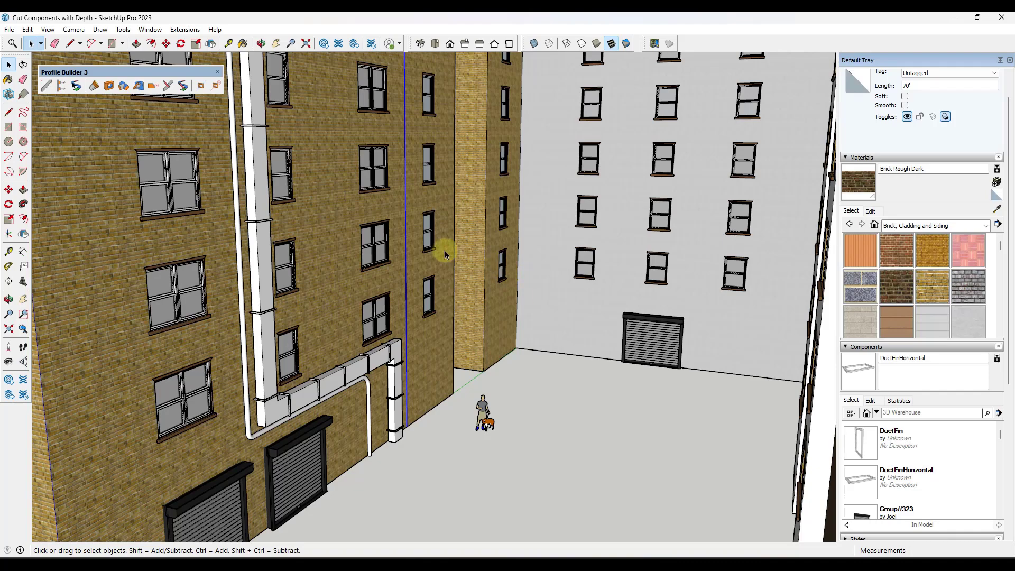
Create a pipe along the selected 70' vertical line with Pipe Along Path, using 4" outside diameter, 0" inside diameter and 24 segments
{"action": "scroll", "coordinate": [452, 255], "scroll_direction": "down", "scroll_amount": 5}
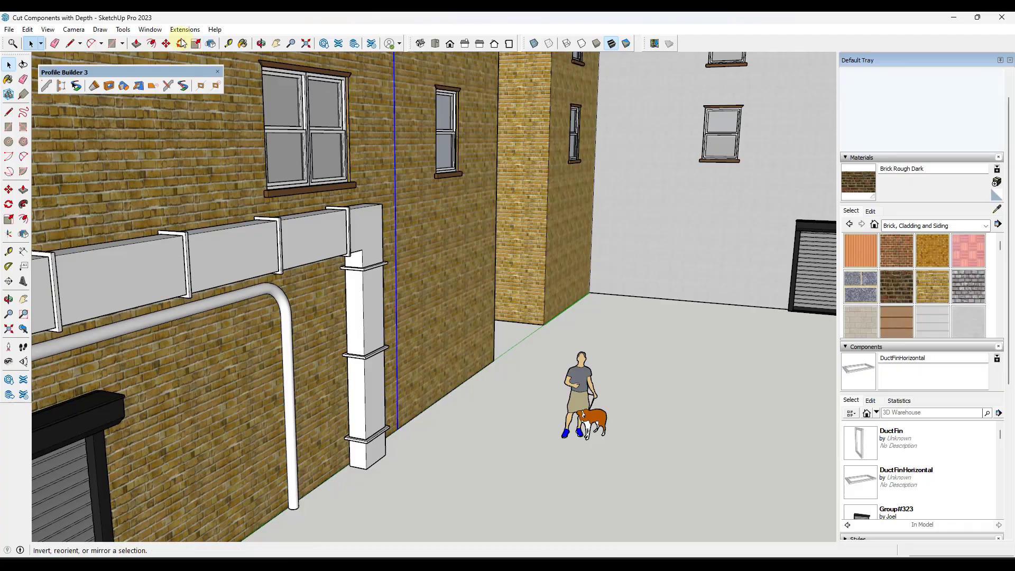
{"action": "left_click", "coordinate": [184, 29]}
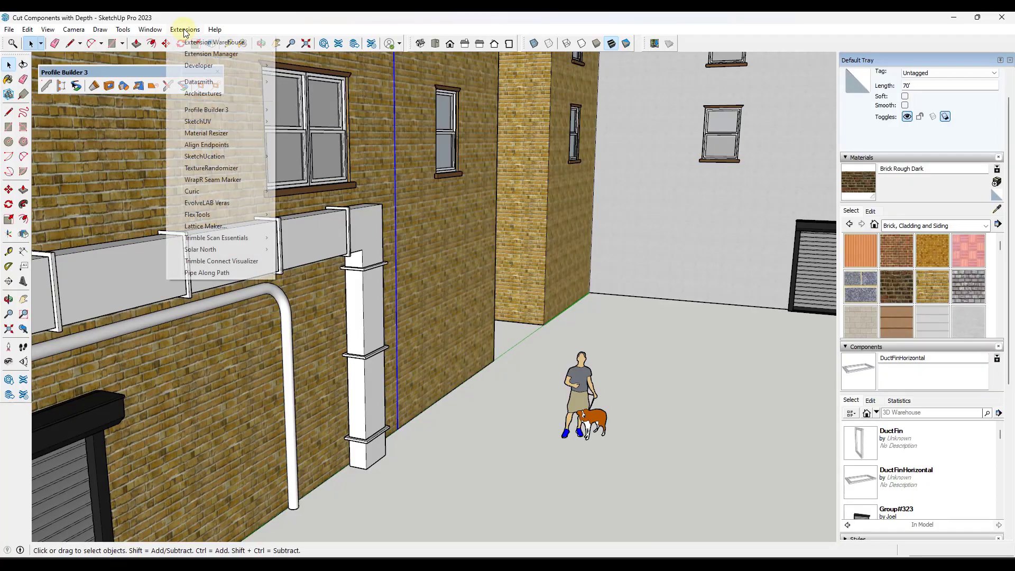
{"action": "left_click", "coordinate": [207, 273]}
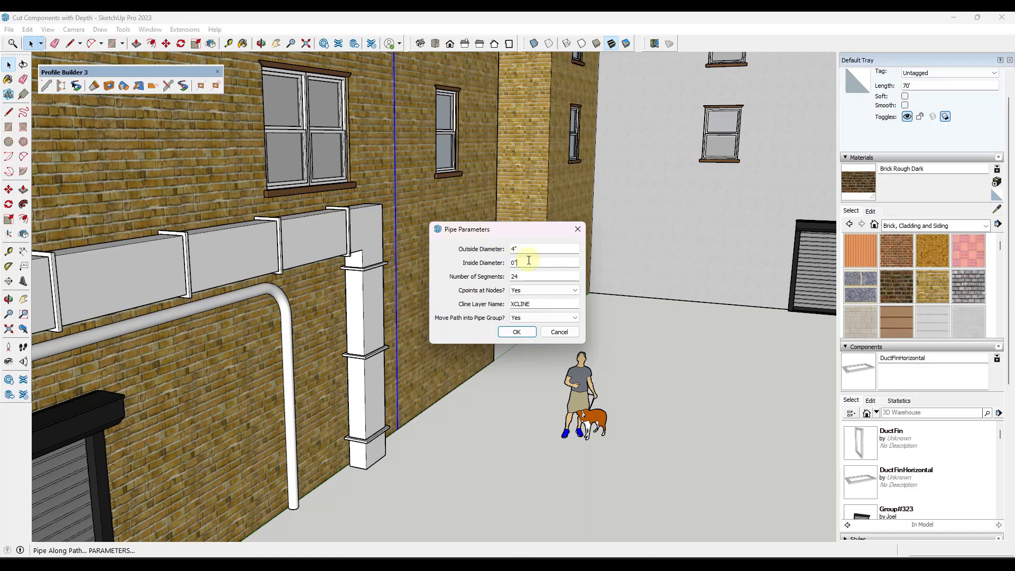
{"action": "type", "text": "\""}
{"action": "left_click", "coordinate": [516, 332]}
Move the new vertical pipe slightly outward from the brick wall face
{"action": "scroll", "coordinate": [395, 393], "scroll_direction": "up", "scroll_amount": 6}
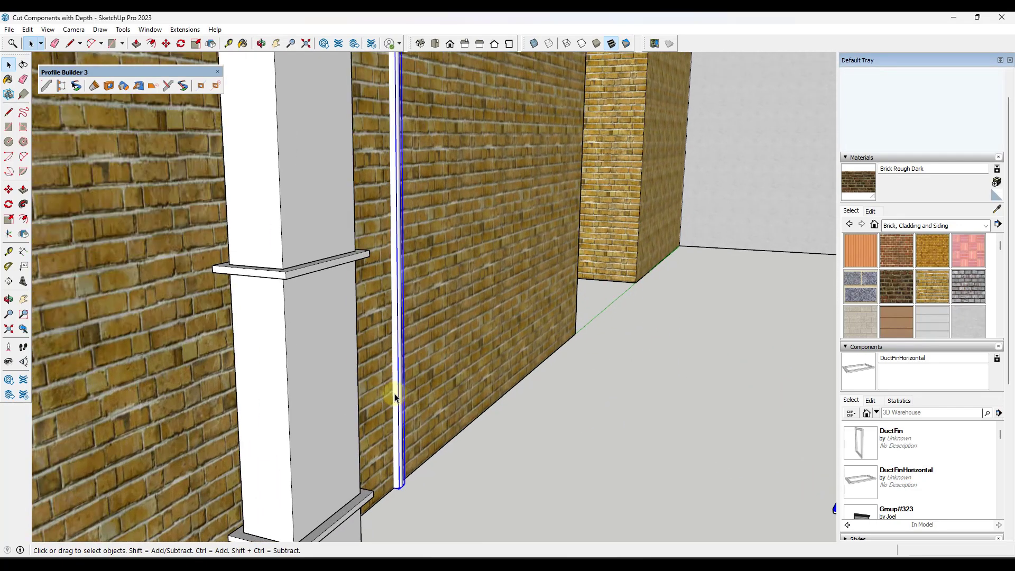
{"action": "scroll", "coordinate": [396, 410], "scroll_direction": "up", "scroll_amount": 5}
{"action": "key", "text": "m"}
{"action": "left_click", "coordinate": [400, 426]}
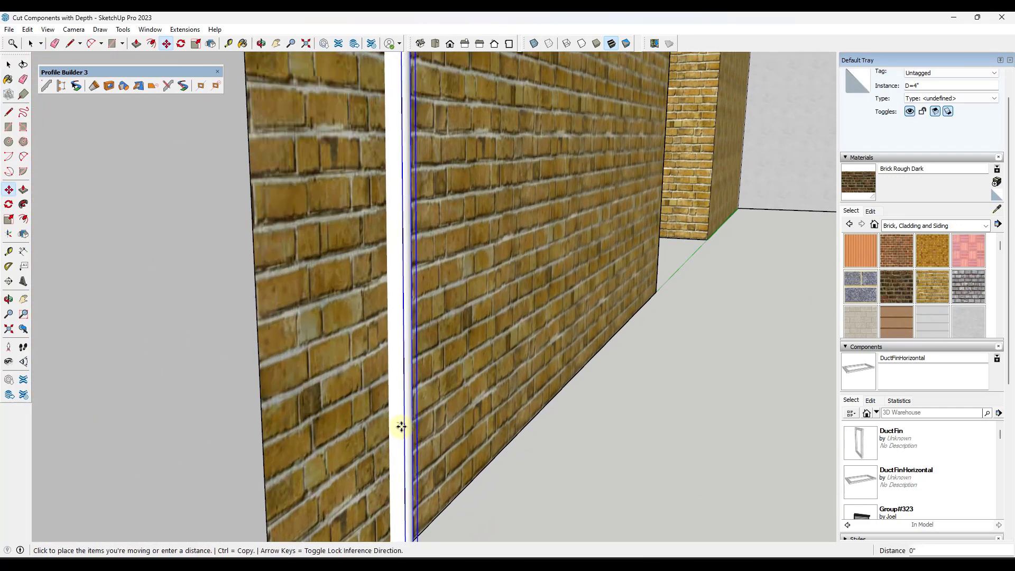
{"action": "left_click", "coordinate": [408, 431]}
{"action": "scroll", "coordinate": [427, 193], "scroll_direction": "down", "scroll_amount": 3}
{"action": "scroll", "coordinate": [408, 414], "scroll_direction": "up", "scroll_amount": 6}
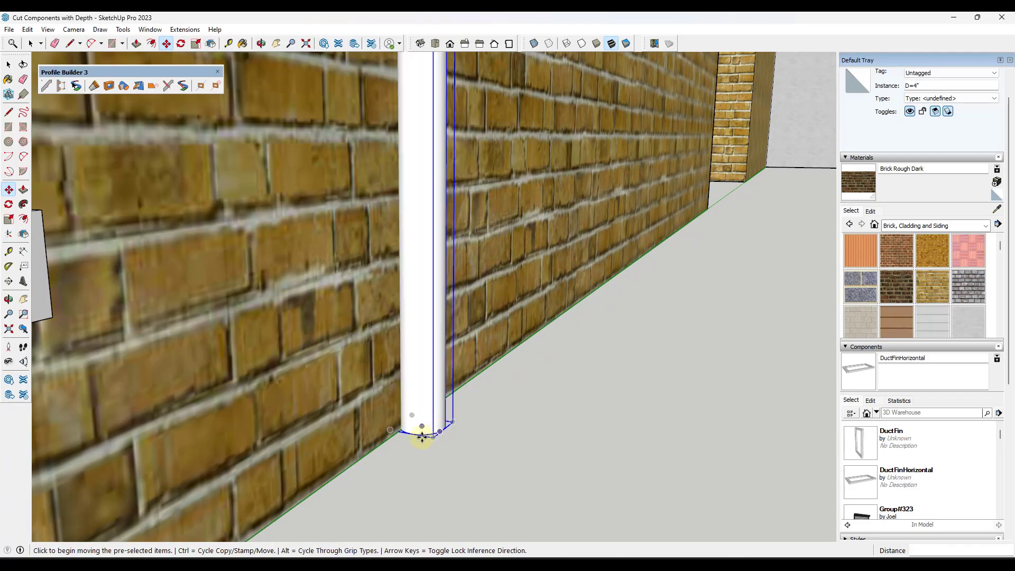
{"action": "scroll", "coordinate": [444, 310], "scroll_direction": "down", "scroll_amount": 5}
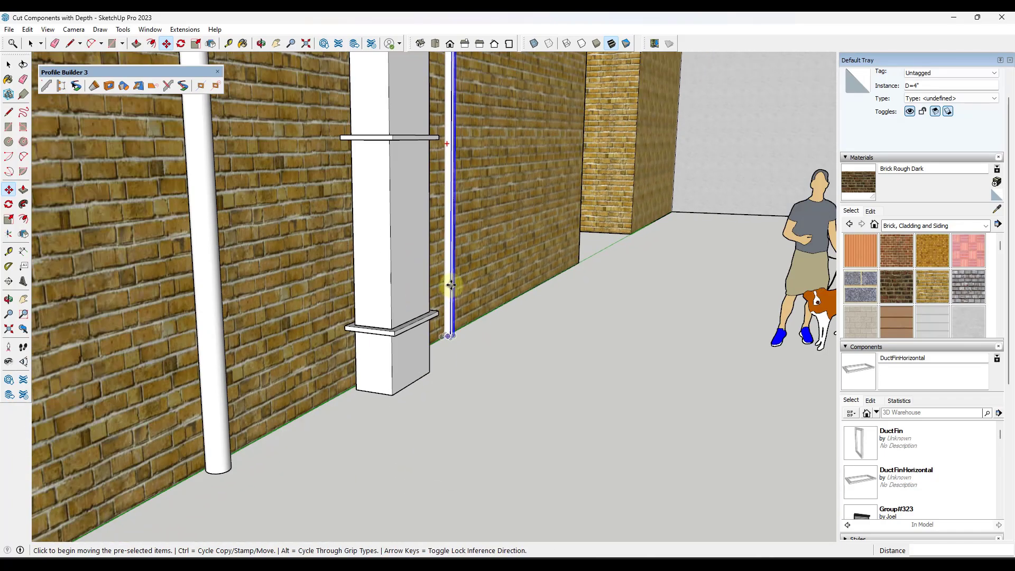
Draw a 70' vertical line on the brick wall beside the new pipe, from the ground to the wall's top edge
{"action": "scroll", "coordinate": [451, 287], "scroll_direction": "down", "scroll_amount": 4}
{"action": "middle_click_drag", "start_coordinate": [476, 195], "coordinate": [465, 281], "text": "shift"}
{"action": "scroll", "coordinate": [465, 281], "scroll_direction": "down", "scroll_amount": 3}
{"action": "scroll", "coordinate": [467, 280], "scroll_direction": "up", "scroll_amount": 3}
{"action": "scroll", "coordinate": [470, 275], "scroll_direction": "down", "scroll_amount": 3}
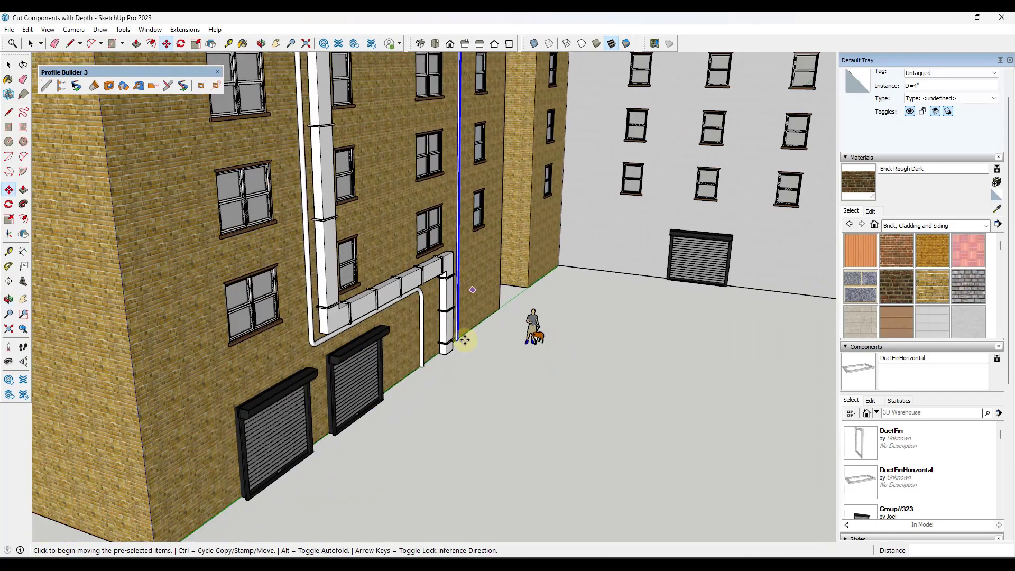
{"action": "key", "text": "space"}
{"action": "scroll", "coordinate": [468, 333], "scroll_direction": "up", "scroll_amount": 6}
{"action": "key", "text": "l"}
{"action": "scroll", "coordinate": [452, 325], "scroll_direction": "down", "scroll_amount": 8}
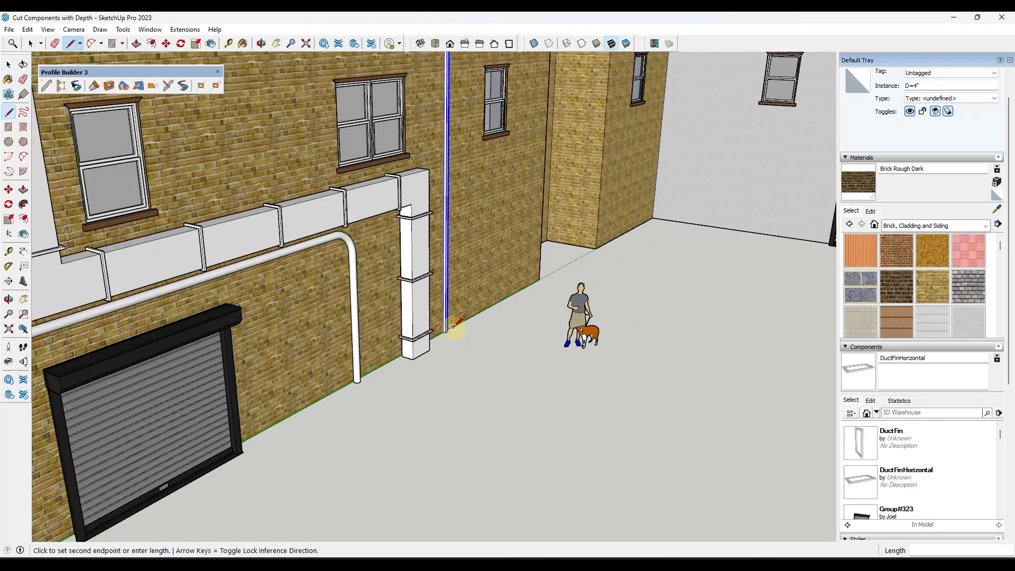
{"action": "middle_click_drag", "start_coordinate": [454, 332], "coordinate": [476, 333]}
{"action": "scroll", "coordinate": [479, 336], "scroll_direction": "up", "scroll_amount": 2}
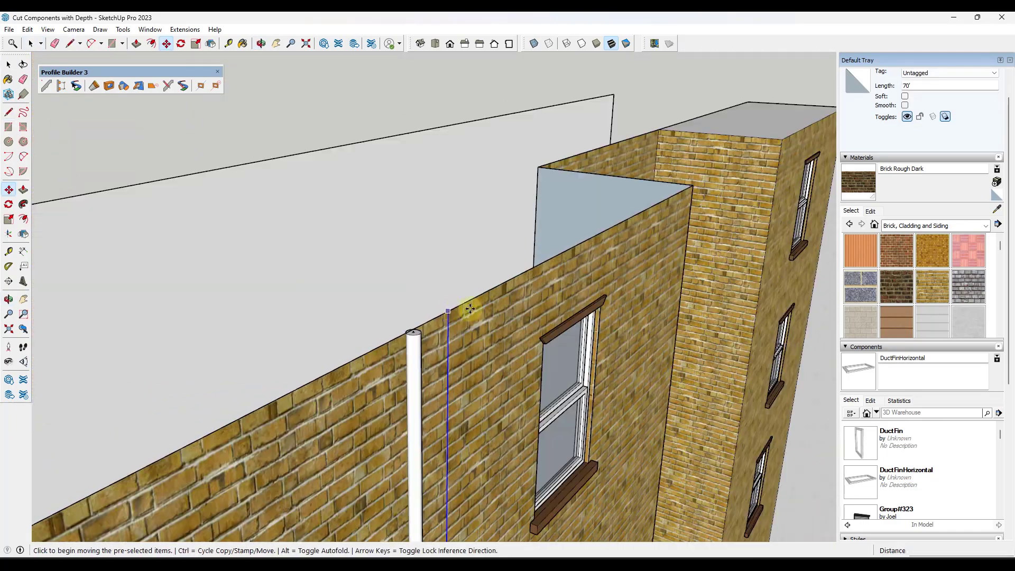
{"action": "left_click", "coordinate": [449, 312]}
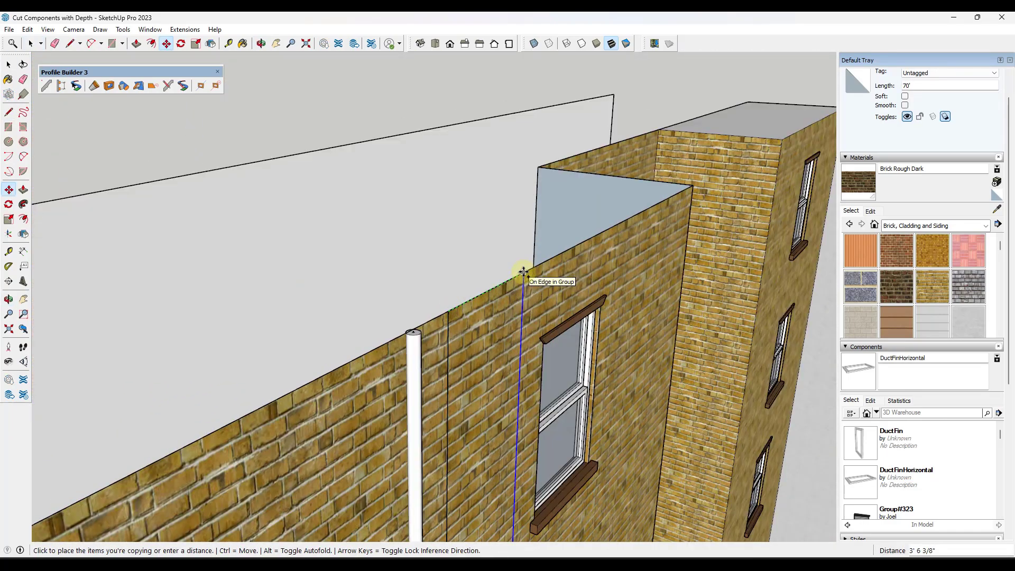
Copy the vertical line about 3' 6" along the wall's top edge and divide the distance into four equal spaces
{"action": "left_click", "coordinate": [524, 271]}
{"action": "type", "text": "/4"}
{"action": "key", "text": "Return"}
{"action": "key", "text": "space"}
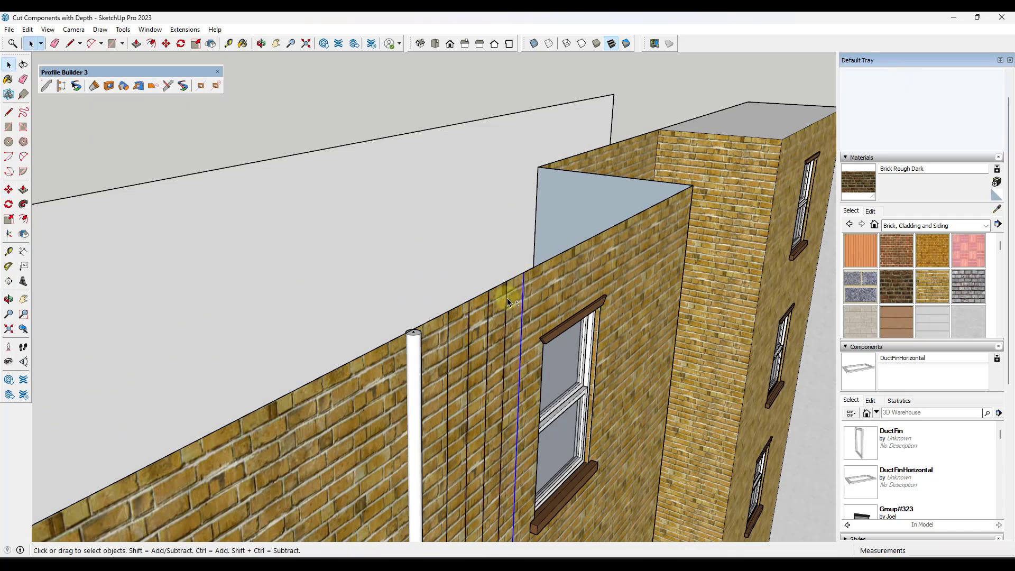
Try to create pipes along all five vertical lines at once with Pipe Along Path
{"action": "left_click", "coordinate": [505, 300], "text": "ctrl"}
{"action": "left_click", "coordinate": [488, 313], "text": "ctrl"}
{"action": "left_click", "coordinate": [470, 316], "text": "ctrl"}
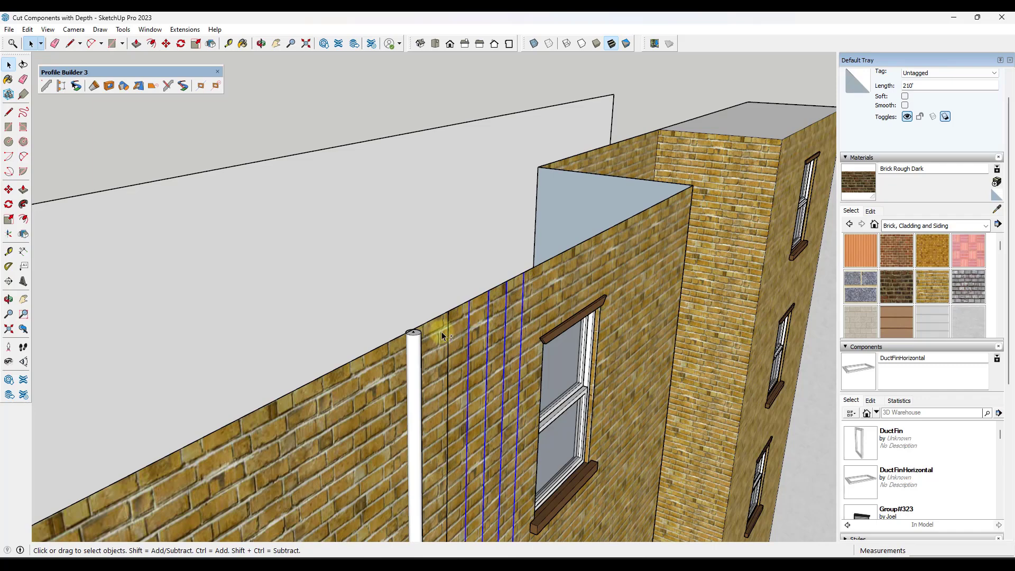
{"action": "left_click", "coordinate": [447, 333], "text": "ctrl"}
{"action": "left_click", "coordinate": [184, 29]}
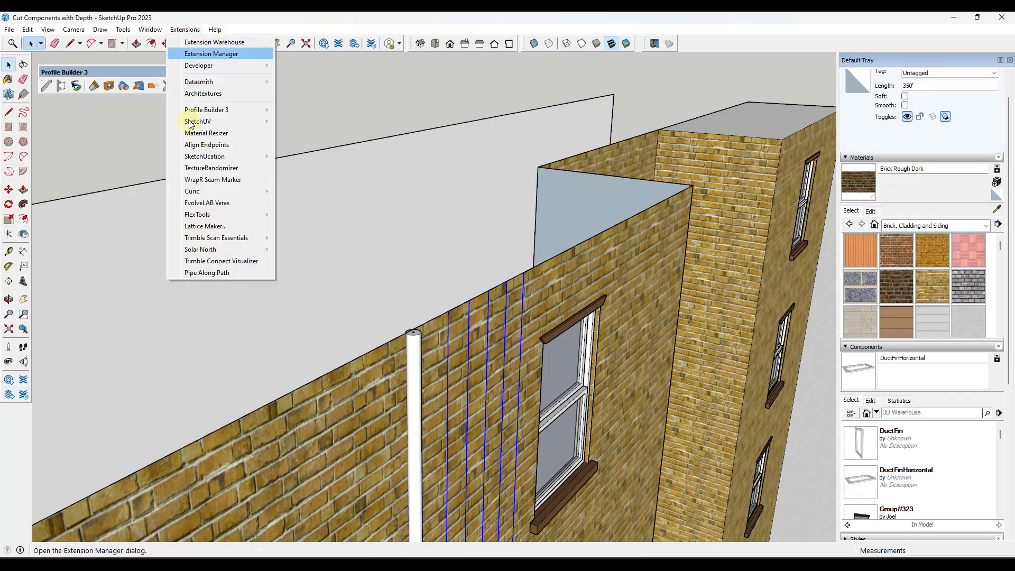
{"action": "left_click", "coordinate": [207, 272]}
{"action": "left_click", "coordinate": [511, 333]}
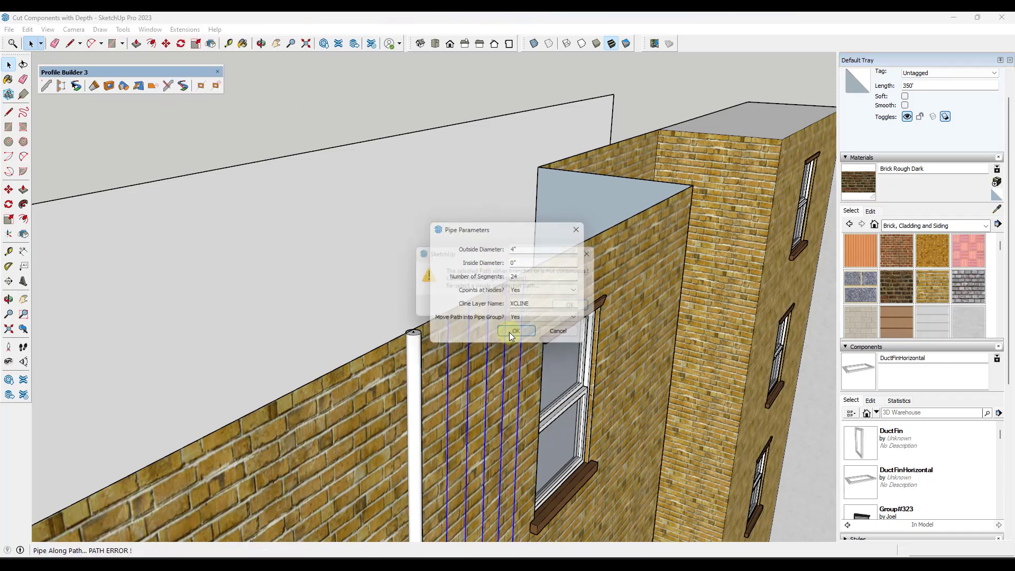
{"action": "left_click", "coordinate": [577, 308]}
{"action": "middle_click_drag", "start_coordinate": [531, 282], "coordinate": [485, 204]}
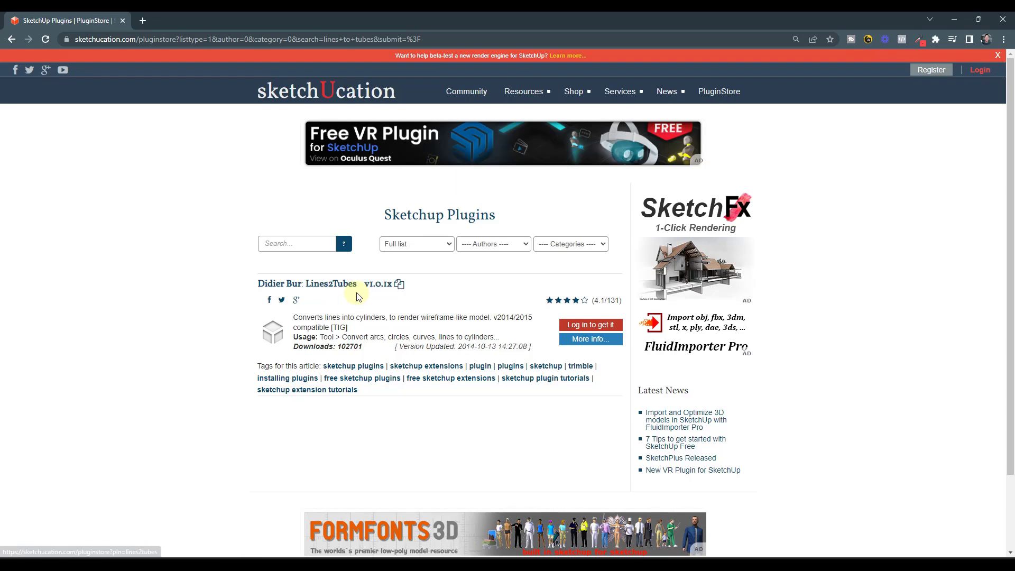
Return to SketchUp and convert the five vertical lines to one group of Aluminum cylinders, diameter 3 15/16", precision 10
{"action": "left_click", "coordinate": [955, 19]}
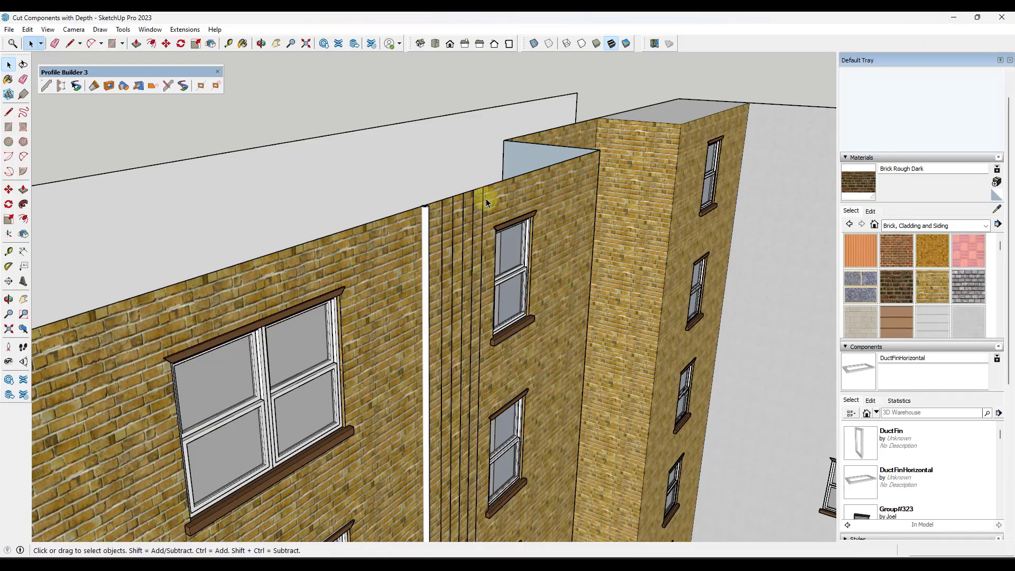
{"action": "left_click", "coordinate": [483, 197]}
{"action": "left_click", "coordinate": [143, 30]}
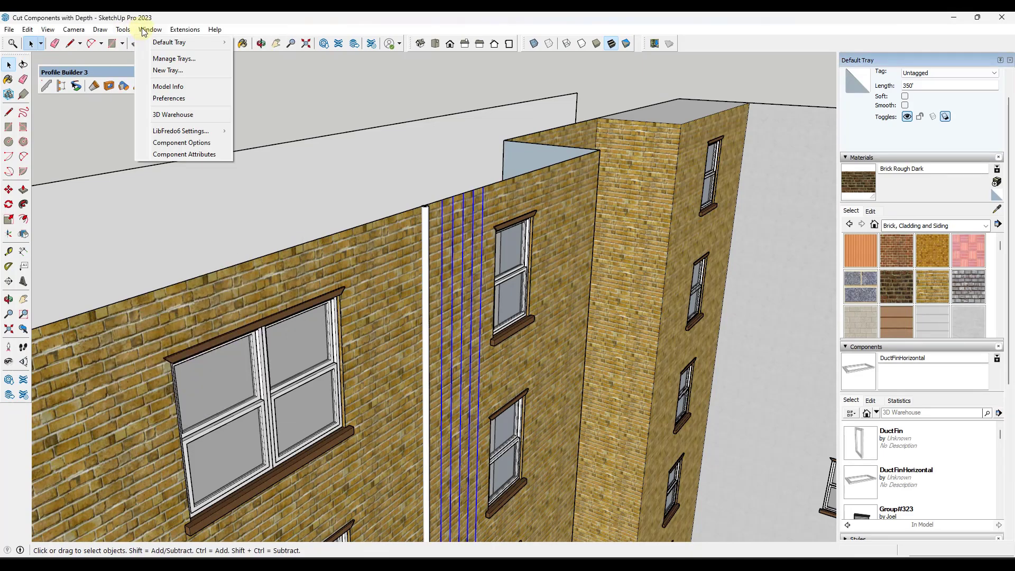
{"action": "mouse_move", "coordinate": [129, 37]}
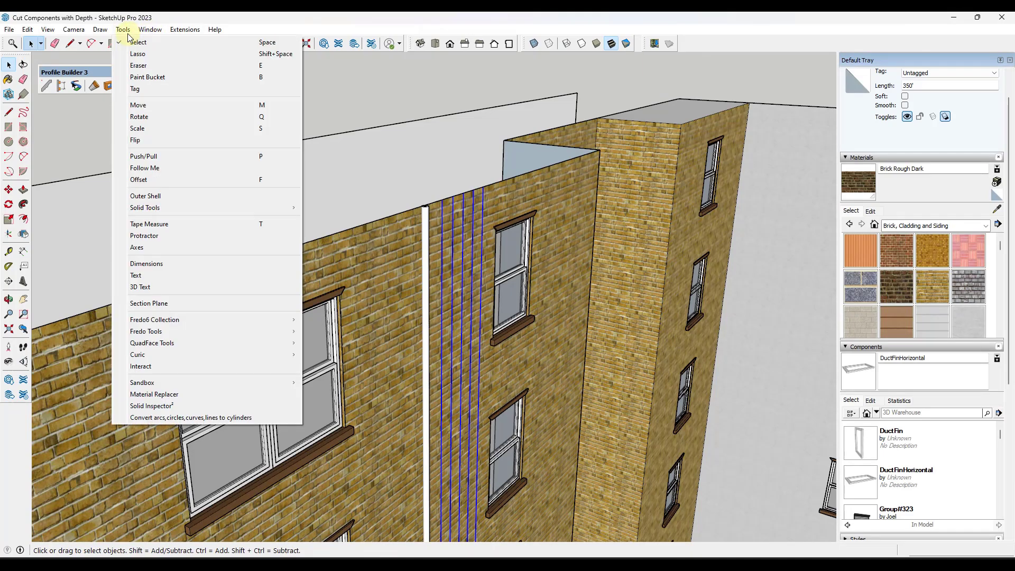
{"action": "left_click", "coordinate": [202, 420]}
{"action": "left_click_drag", "start_coordinate": [512, 235], "coordinate": [670, 208]}
{"action": "left_click", "coordinate": [727, 264]}
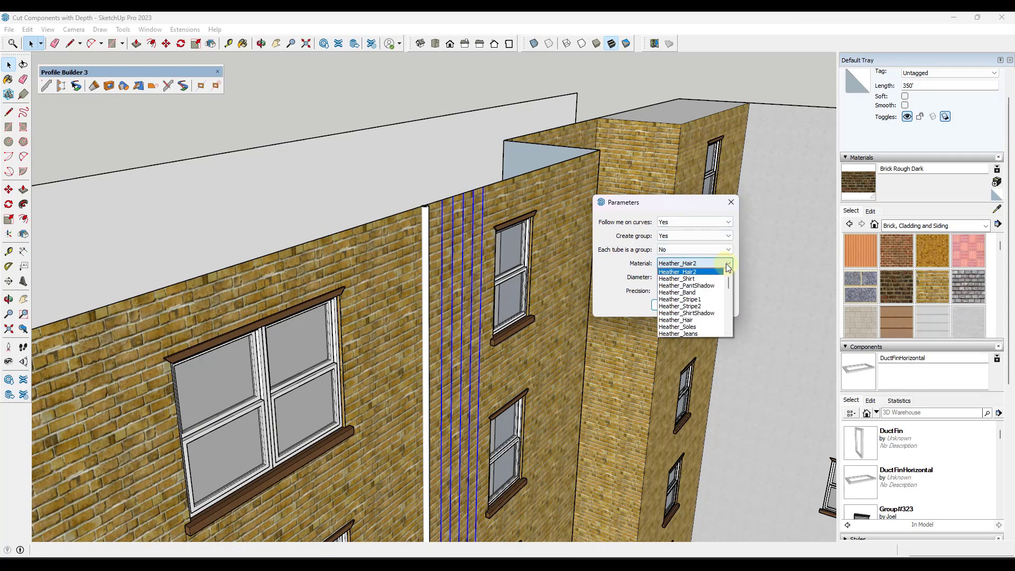
{"action": "left_click_drag", "start_coordinate": [726, 290], "coordinate": [734, 331]}
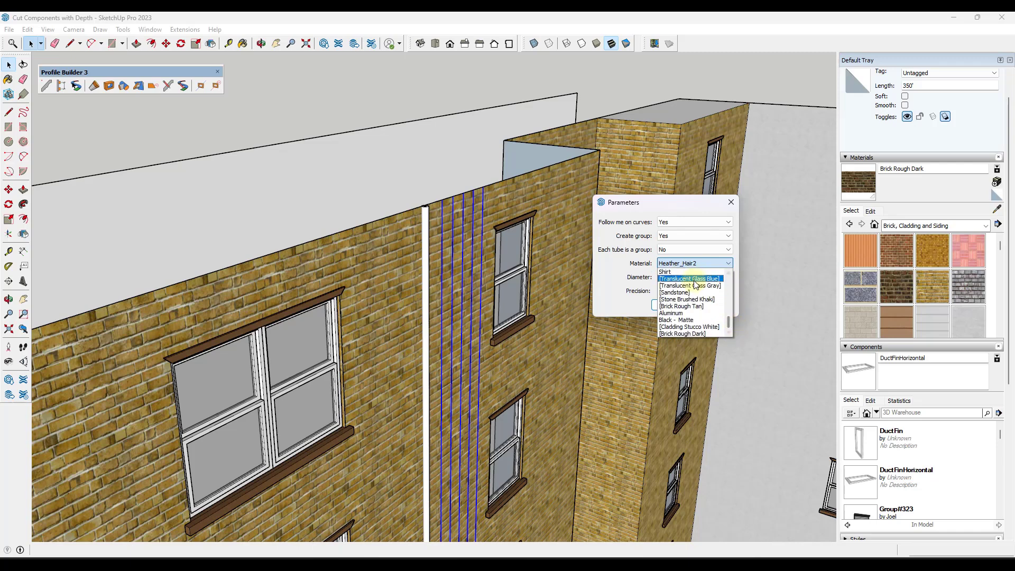
{"action": "left_click", "coordinate": [679, 313]}
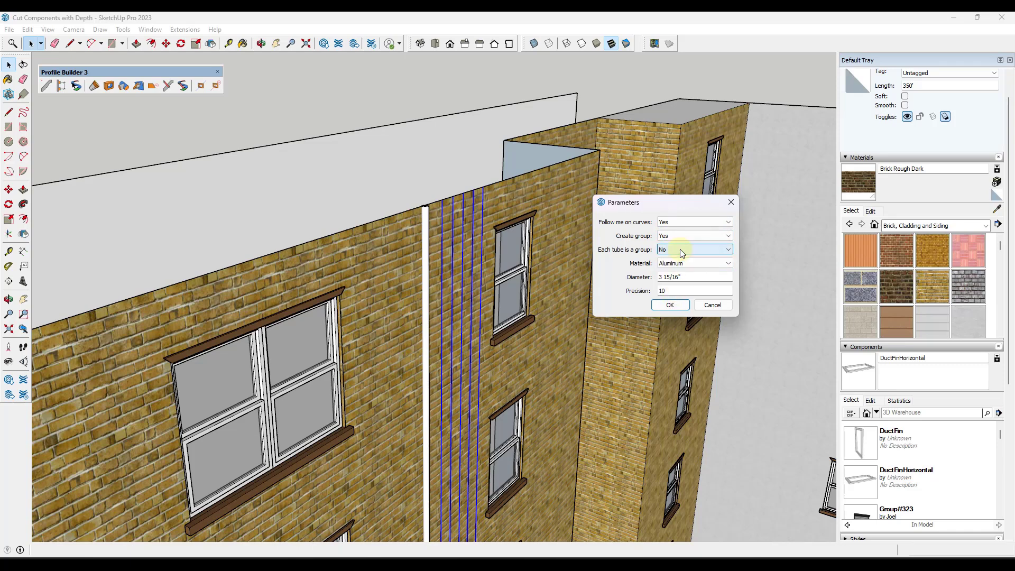
{"action": "left_click", "coordinate": [670, 306]}
{"action": "left_click", "coordinate": [569, 301]}
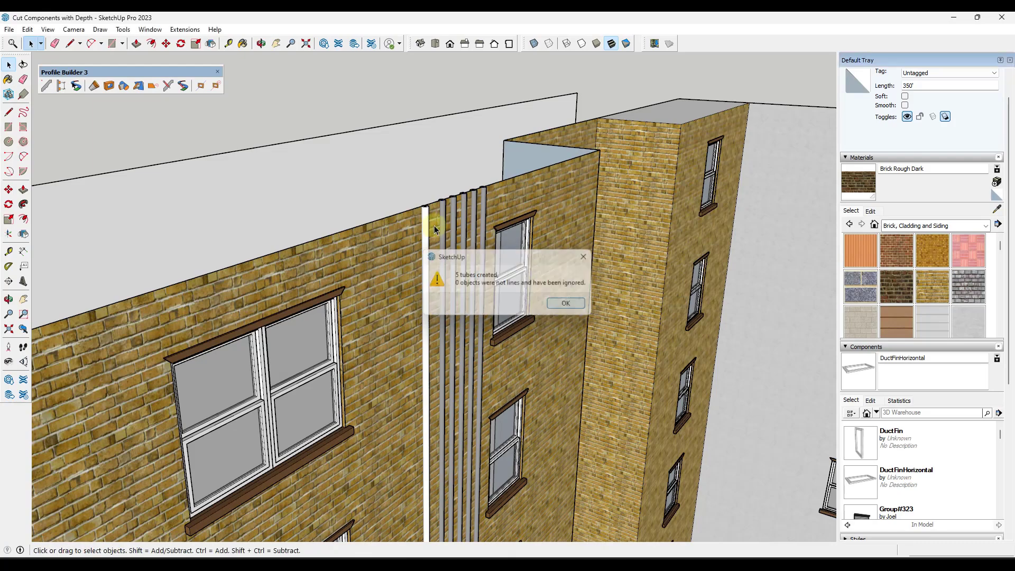
Move the group of five aluminum tubes slightly outward from the brick wall
{"action": "scroll", "coordinate": [444, 212], "scroll_direction": "up", "scroll_amount": 4}
{"action": "scroll", "coordinate": [445, 213], "scroll_direction": "up", "scroll_amount": 2}
{"action": "left_click", "coordinate": [451, 195]}
{"action": "middle_click_drag", "start_coordinate": [467, 232], "coordinate": [508, 339]}
{"action": "scroll", "coordinate": [455, 153], "scroll_direction": "up", "scroll_amount": 4}
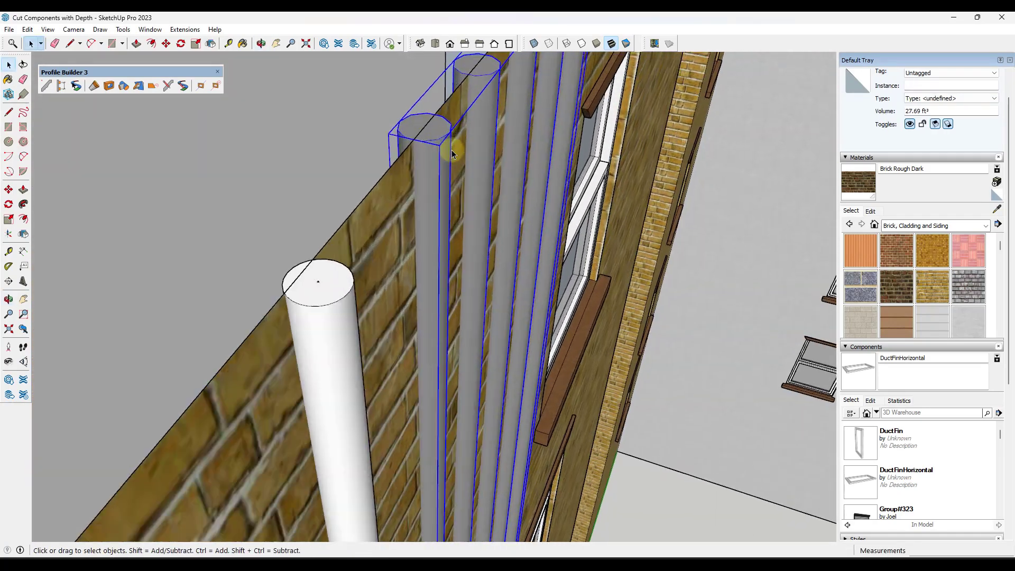
{"action": "key", "text": "m"}
{"action": "left_click", "coordinate": [398, 126]}
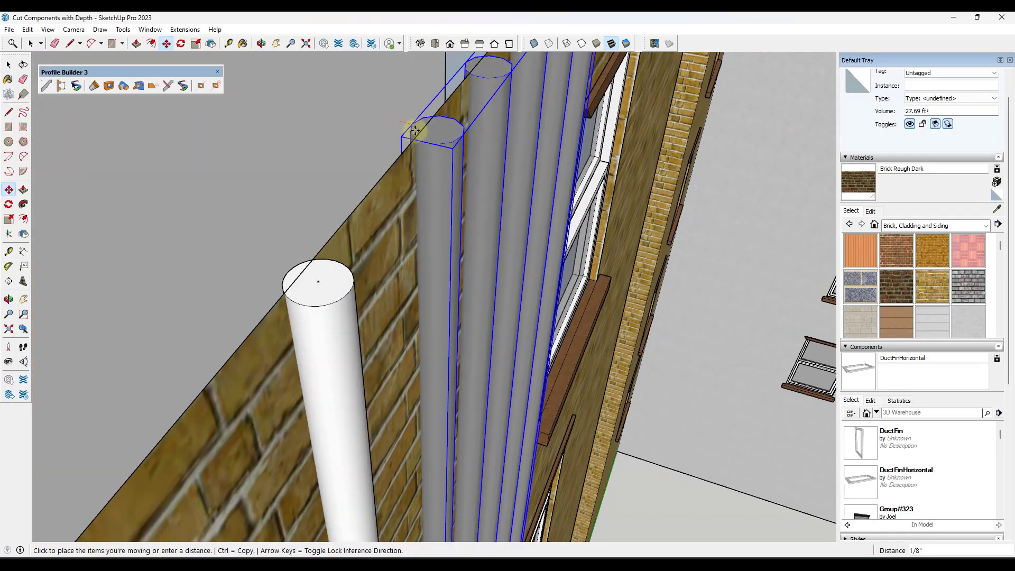
{"action": "left_click", "coordinate": [421, 132]}
Examine the tubes, pipe and duct on the building facade from a distance and clear the selection
{"action": "scroll", "coordinate": [575, 156], "scroll_direction": "down", "scroll_amount": 5}
{"action": "middle_click_drag", "start_coordinate": [563, 220], "coordinate": [487, 174]}
{"action": "scroll", "coordinate": [487, 174], "scroll_direction": "down", "scroll_amount": 5}
{"action": "middle_click_drag", "start_coordinate": [543, 353], "coordinate": [586, 268]}
{"action": "scroll", "coordinate": [529, 332], "scroll_direction": "up", "scroll_amount": 4}
{"action": "scroll", "coordinate": [563, 297], "scroll_direction": "down", "scroll_amount": 4}
{"action": "scroll", "coordinate": [539, 300], "scroll_direction": "down", "scroll_amount": 2}
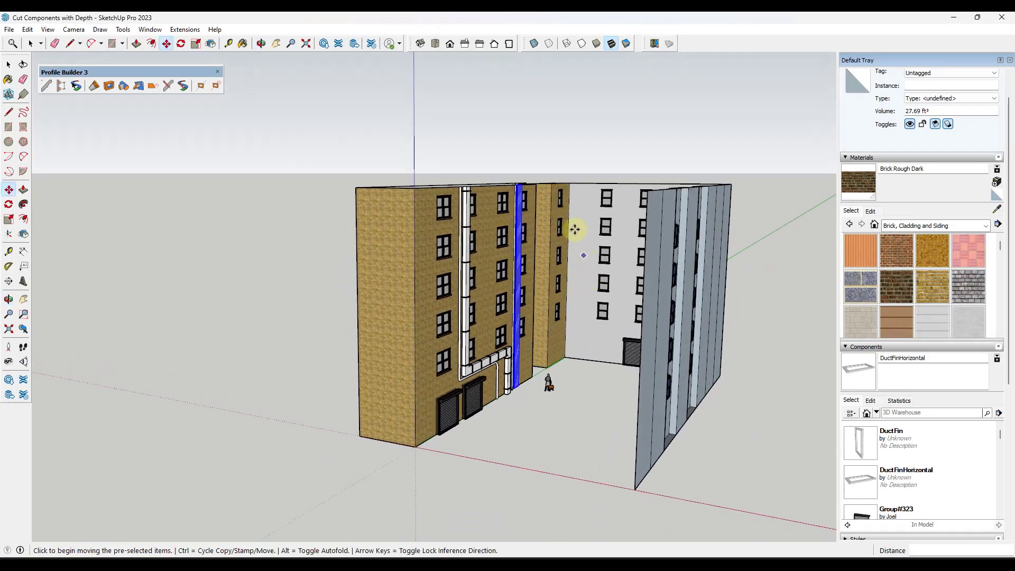
{"action": "scroll", "coordinate": [576, 222], "scroll_direction": "up", "scroll_amount": 2}
{"action": "key", "text": "space"}
{"action": "left_click", "coordinate": [565, 149]}
{"action": "middle_click_drag", "start_coordinate": [528, 300], "coordinate": [476, 302]}
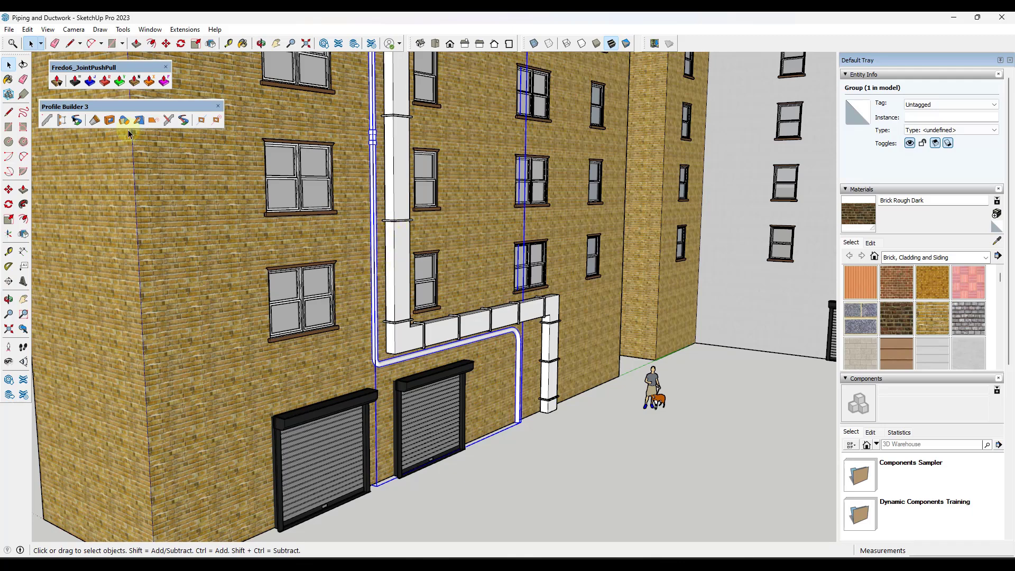
Close the Joint Push Pull tool palette and move the Profile Builder 3 palette up into its place
{"action": "left_click", "coordinate": [168, 68]}
{"action": "left_click_drag", "start_coordinate": [126, 105], "coordinate": [125, 70]}
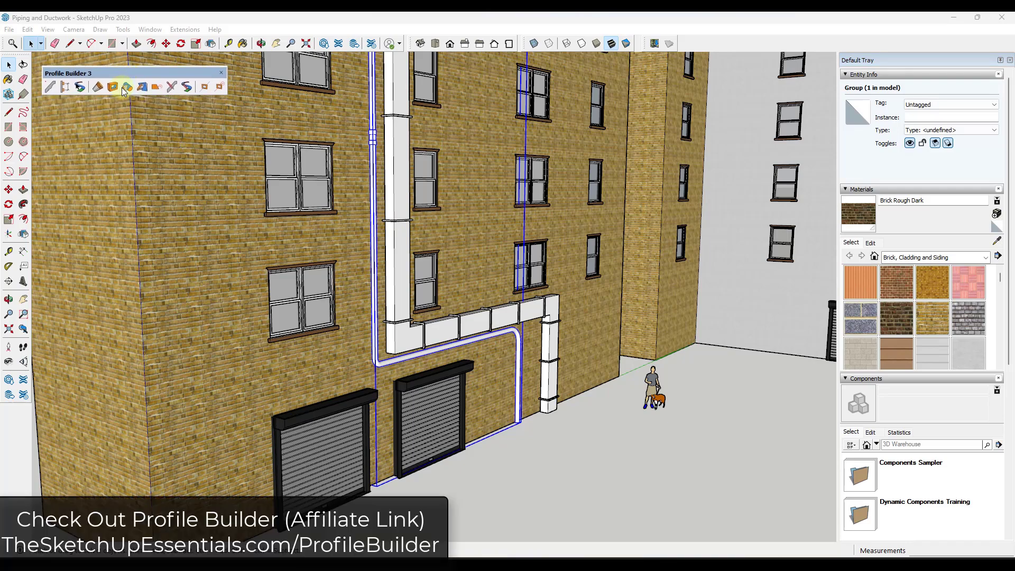
{"action": "middle_click_drag", "start_coordinate": [437, 220], "coordinate": [428, 273]}
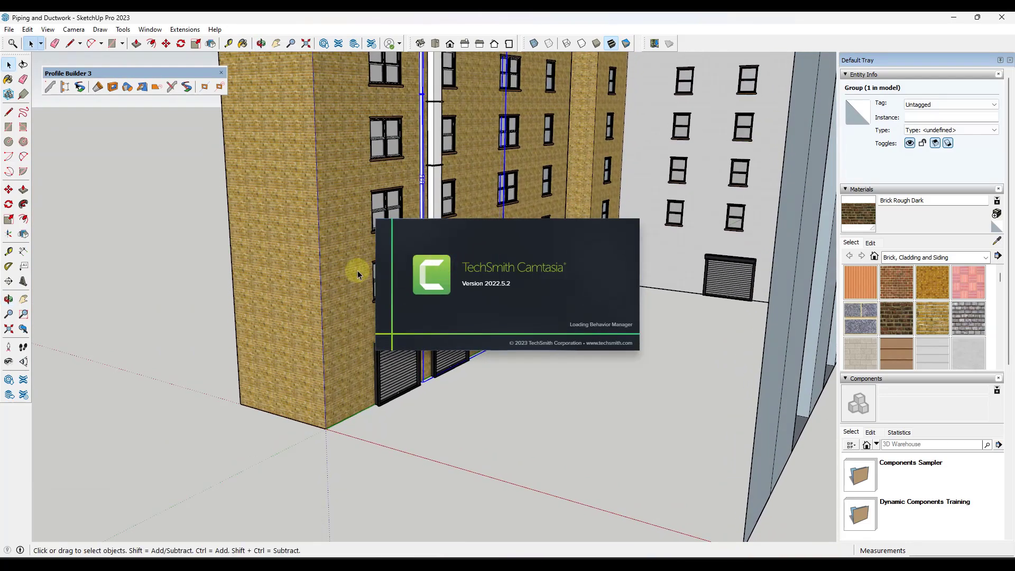
Clear the pipe selection and open Profile Builder's Profile Dialog, placing it clear of the ground beside the garage doors
{"action": "scroll", "coordinate": [351, 446], "scroll_direction": "up", "scroll_amount": 6}
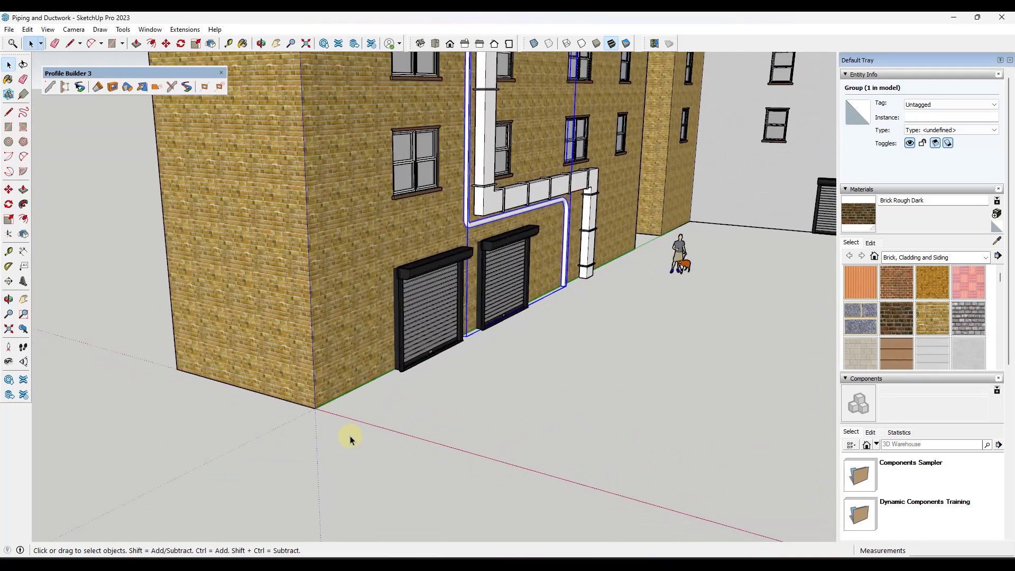
{"action": "scroll", "coordinate": [437, 356], "scroll_direction": "up", "scroll_amount": 1}
{"action": "mouse_move", "coordinate": [438, 356]}
{"action": "middle_mouse_down"}
{"action": "mouse_move", "coordinate": [440, 369]}
{"action": "mouse_move", "coordinate": [431, 356]}
{"action": "middle_mouse_up"}
{"action": "scroll", "coordinate": [445, 352], "scroll_direction": "down", "scroll_amount": 4}
{"action": "scroll", "coordinate": [407, 358], "scroll_direction": "down", "scroll_amount": 2}
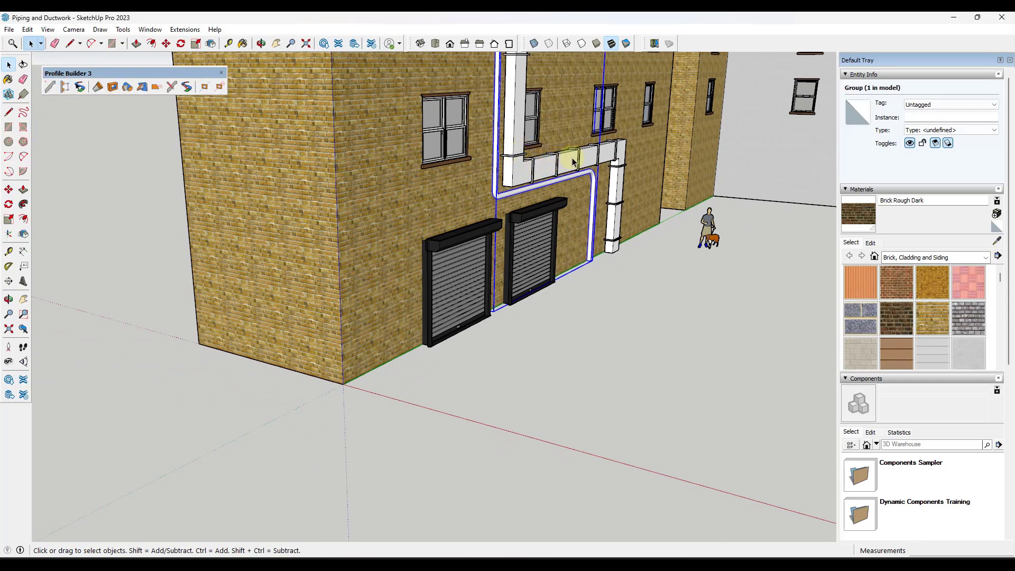
{"action": "left_click", "coordinate": [556, 359]}
{"action": "scroll", "coordinate": [500, 316], "scroll_direction": "down", "scroll_amount": 3}
{"action": "middle_click_drag", "start_coordinate": [499, 315], "coordinate": [492, 352]}
{"action": "scroll", "coordinate": [465, 391], "scroll_direction": "up", "scroll_amount": 4}
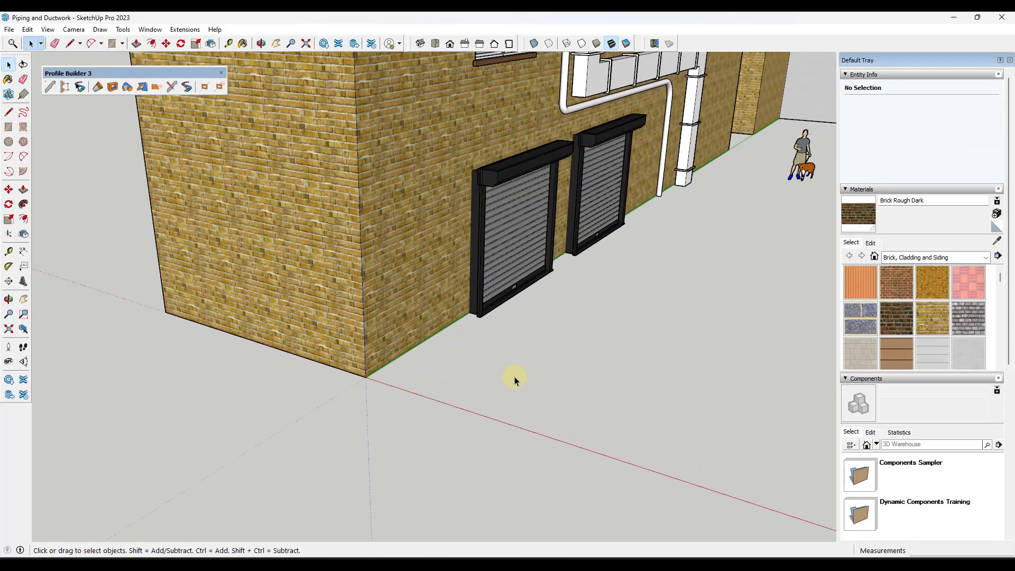
{"action": "scroll", "coordinate": [507, 377], "scroll_direction": "up", "scroll_amount": 3}
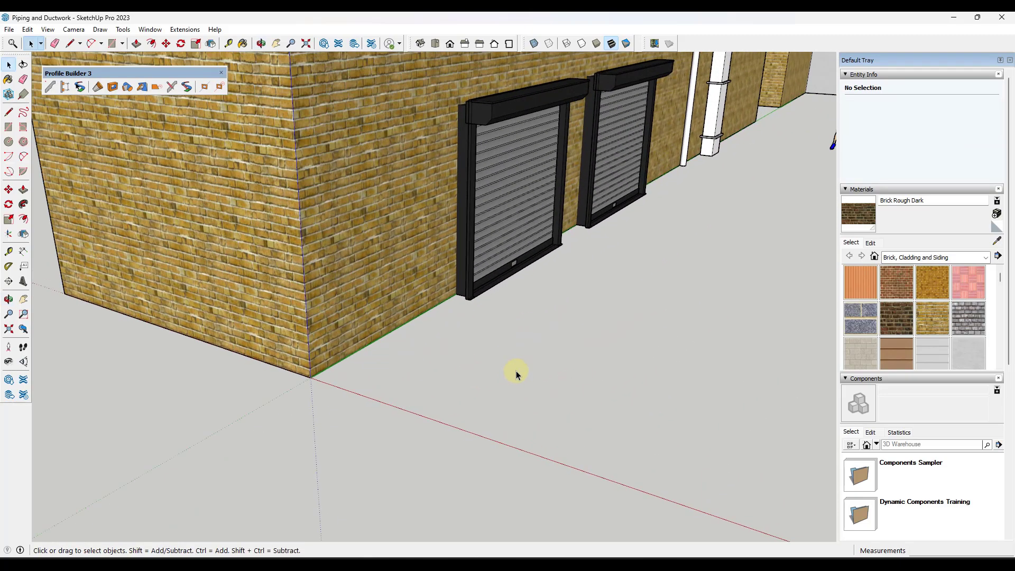
{"action": "left_click", "coordinate": [50, 87]}
{"action": "left_click_drag", "start_coordinate": [423, 133], "coordinate": [164, 140]}
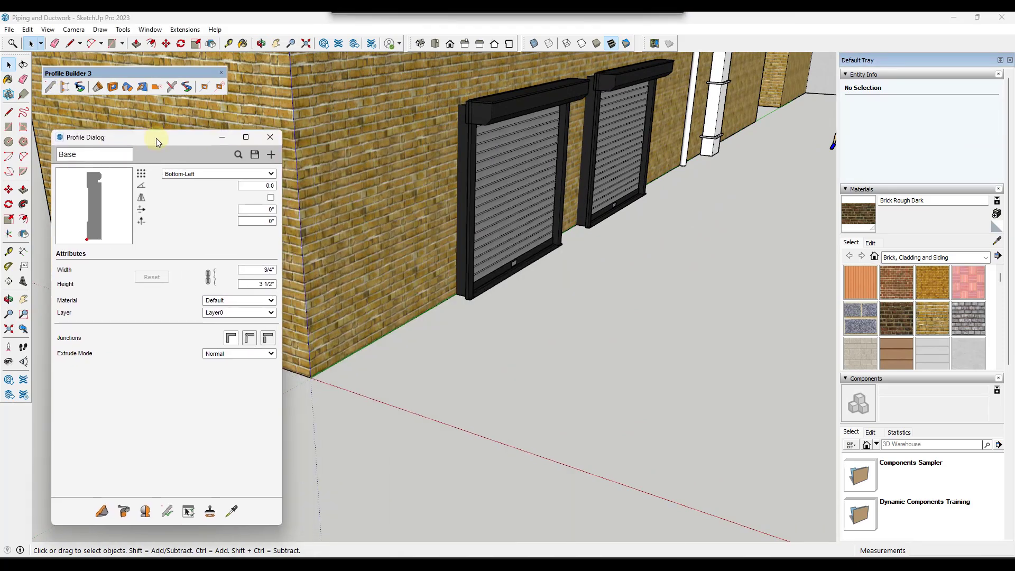
Draw a rectangle about 1' 1 1/16" by 2' 7 1/8" on the ground beside the building corner
{"action": "key", "text": "r"}
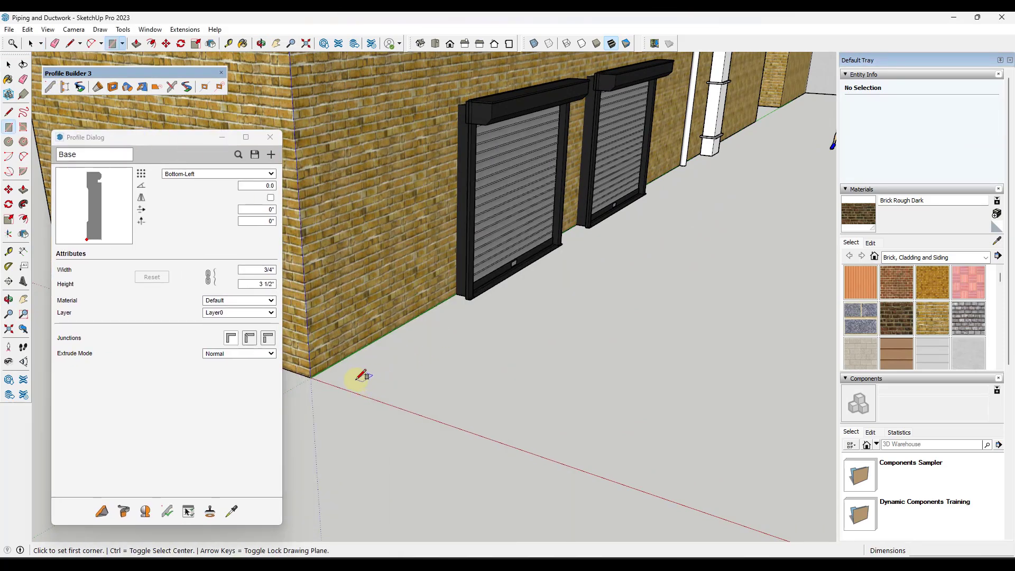
{"action": "left_click", "coordinate": [350, 377]}
{"action": "scroll", "coordinate": [397, 370], "scroll_direction": "up", "scroll_amount": 1}
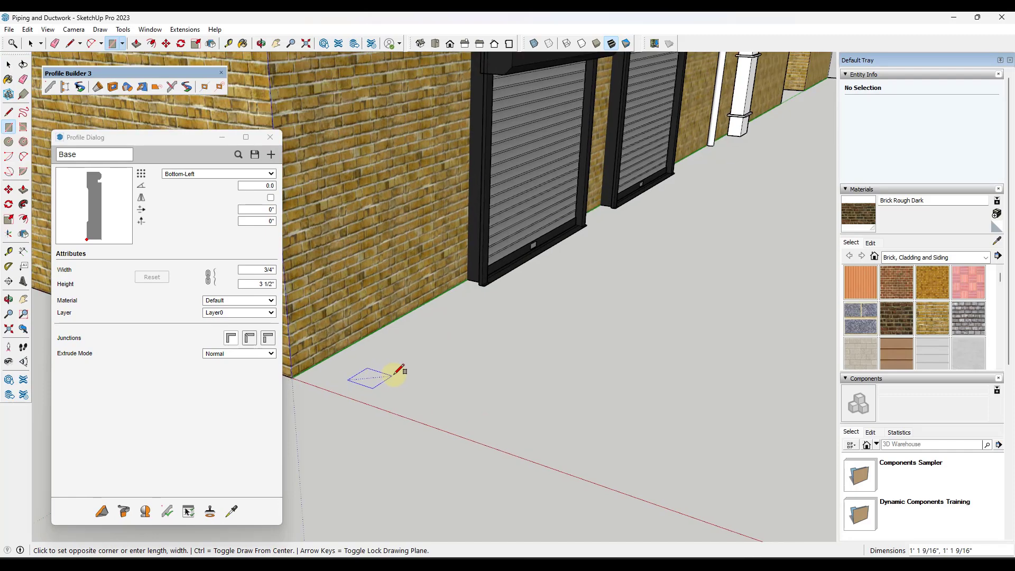
{"action": "left_click", "coordinate": [422, 355]}
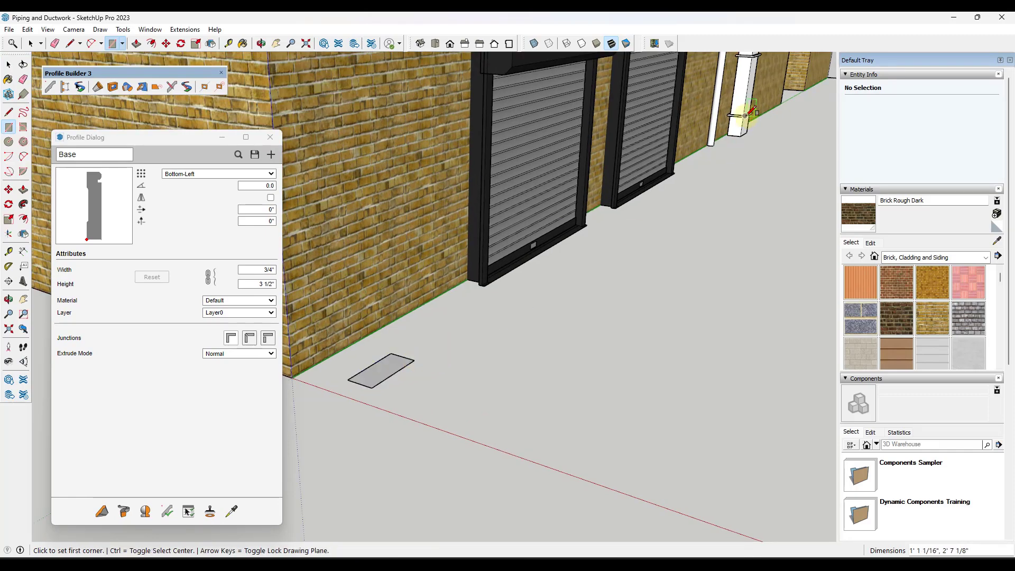
Create a new Profile Builder profile named Duct from the rectangular face on the ground
{"action": "key", "text": "space"}
{"action": "scroll", "coordinate": [379, 381], "scroll_direction": "up", "scroll_amount": 1}
{"action": "scroll", "coordinate": [379, 381], "scroll_direction": "up", "scroll_amount": 1}
{"action": "left_click", "coordinate": [381, 369]}
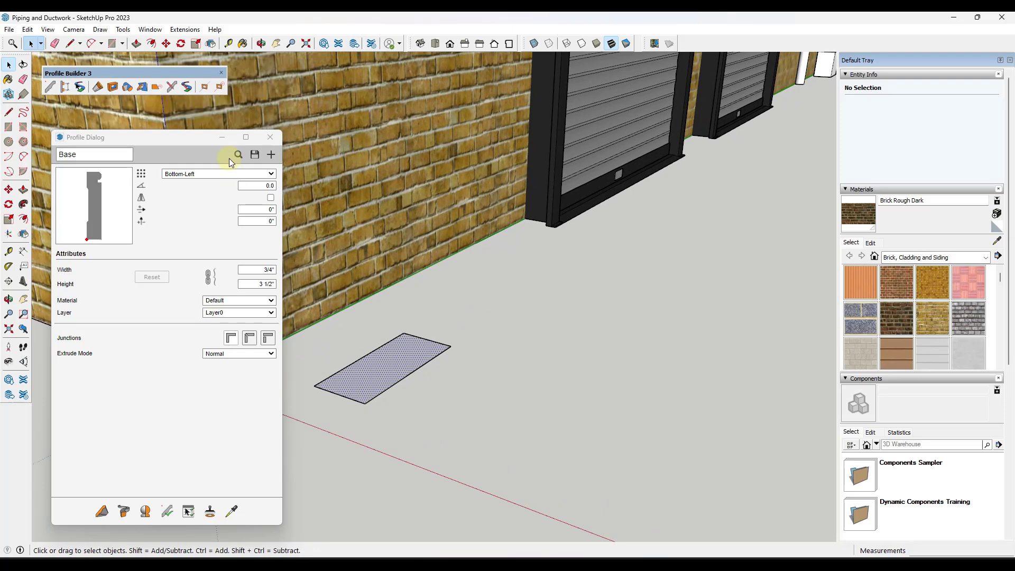
{"action": "left_click", "coordinate": [267, 158]}
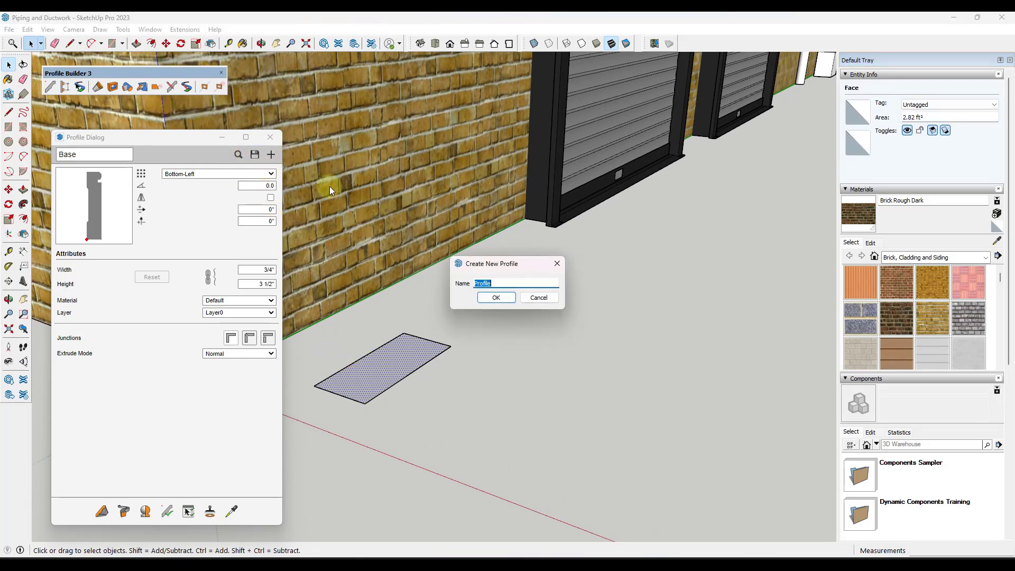
{"action": "key", "text": "Return"}
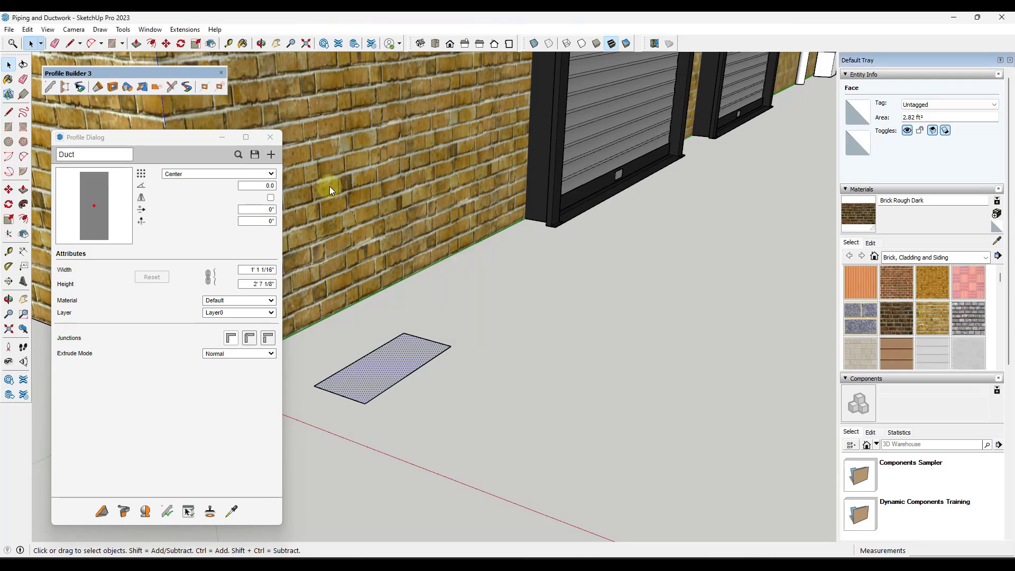
Try extruding the centered Duct profile vertically up the brick wall from its base, and undo that extrusion
{"action": "left_click", "coordinate": [103, 512]}
{"action": "left_click", "coordinate": [355, 303]}
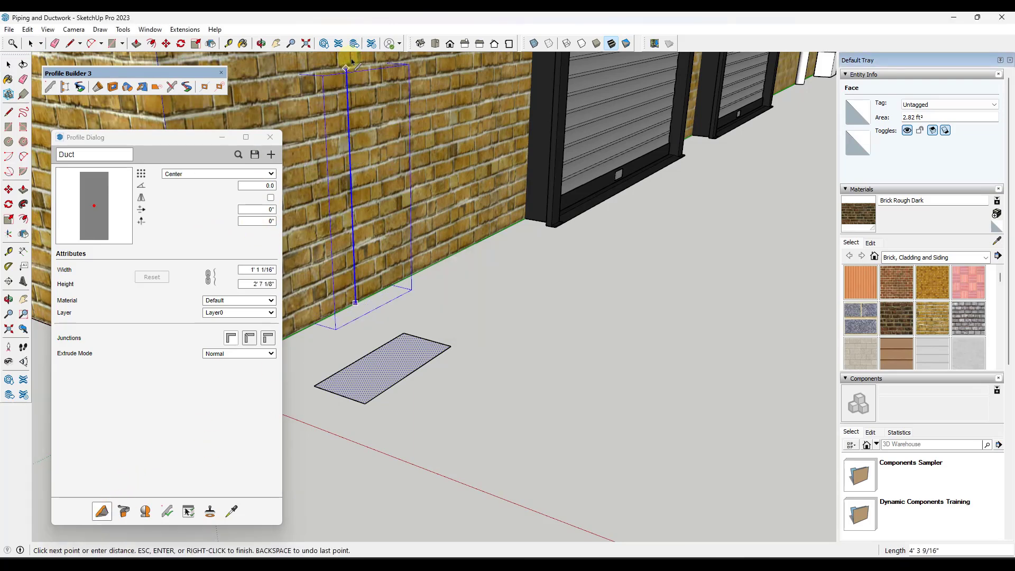
{"action": "left_click", "coordinate": [353, 64]}
{"action": "scroll", "coordinate": [257, 84], "scroll_direction": "down", "scroll_amount": 2}
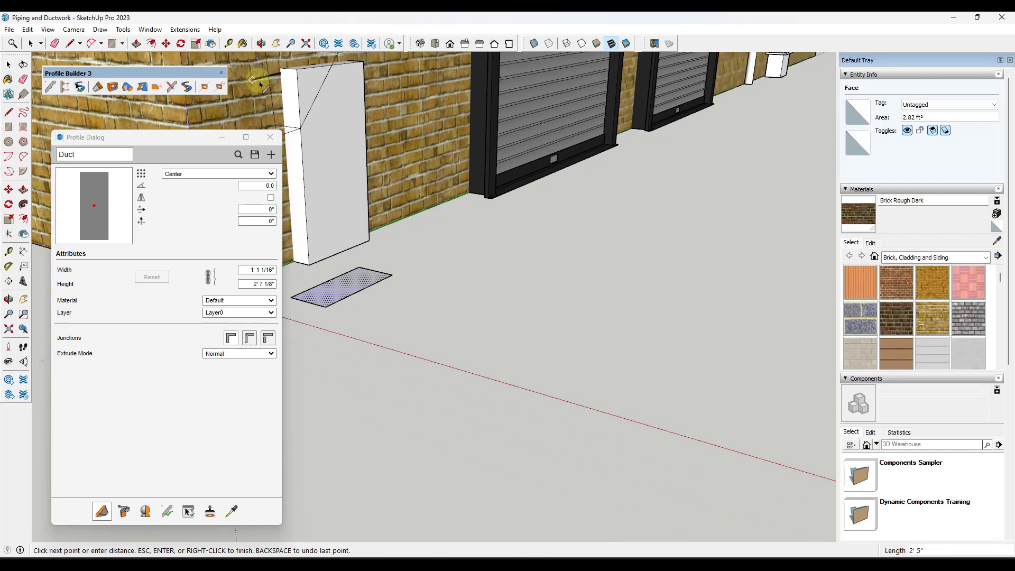
{"action": "scroll", "coordinate": [405, 271], "scroll_direction": "down", "scroll_amount": 5}
{"action": "key", "text": "space"}
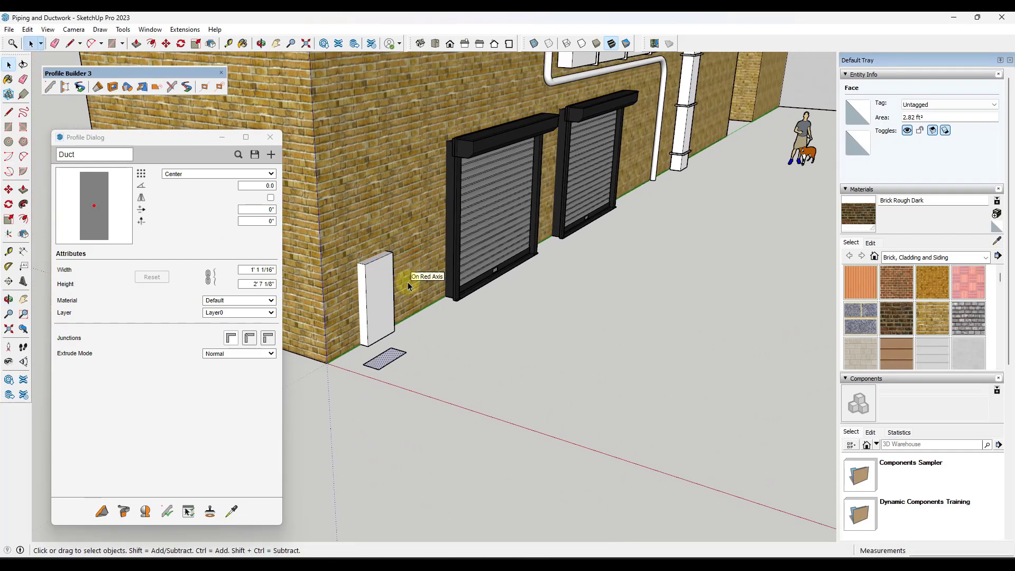
{"action": "key", "text": "ctrl+z"}
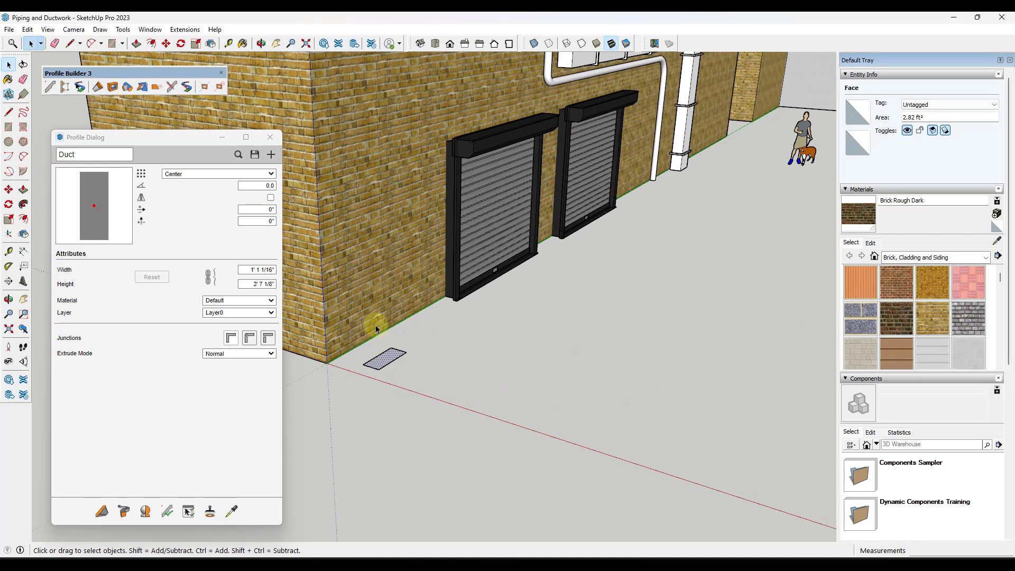
Draw a stepped three-segment line path on the brick wall near the corner, running up, horizontally across and up again
{"action": "scroll", "coordinate": [398, 301], "scroll_direction": "down", "scroll_amount": 3}
{"action": "scroll", "coordinate": [398, 302], "scroll_direction": "up", "scroll_amount": 1}
{"action": "key", "text": "l"}
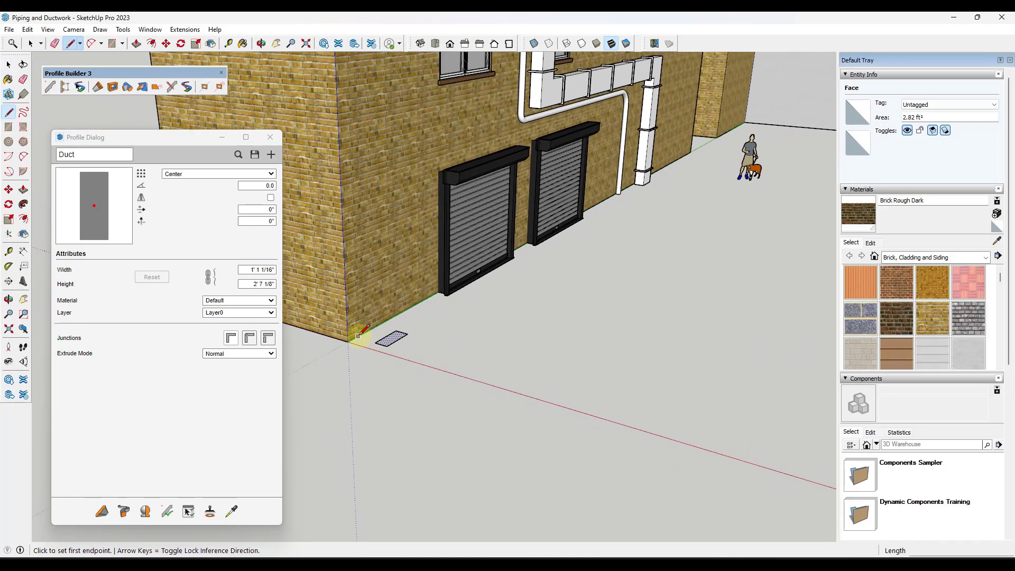
{"action": "left_click", "coordinate": [360, 335]}
{"action": "left_click", "coordinate": [352, 148]}
{"action": "left_click", "coordinate": [415, 134]}
{"action": "key", "text": "space"}
Select the three path edges, build the Duct profile along them, and undo the result
{"action": "left_click", "coordinate": [414, 100]}
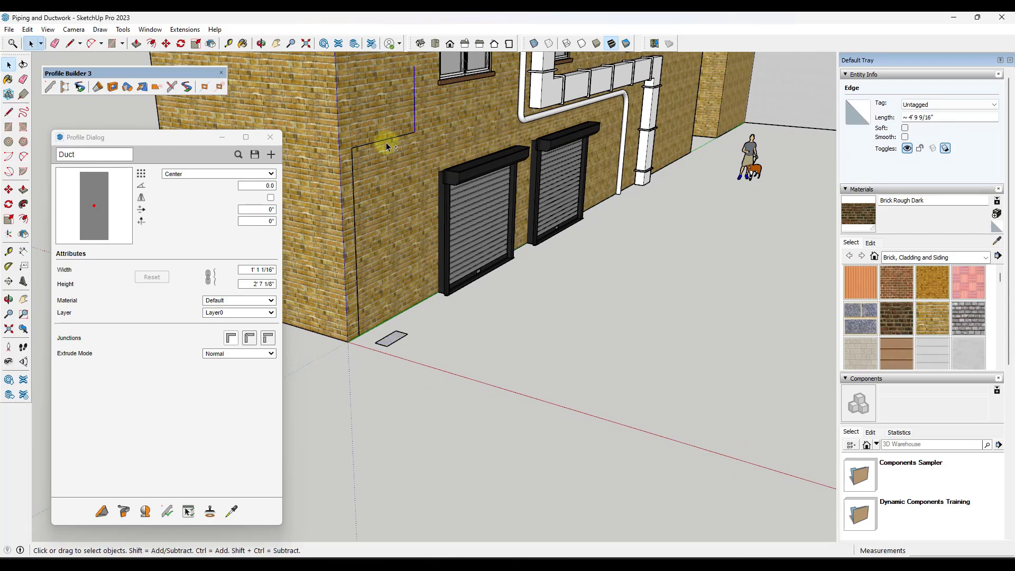
{"action": "left_click", "coordinate": [381, 141], "text": "shift"}
{"action": "left_click", "coordinate": [353, 188], "text": "ctrl"}
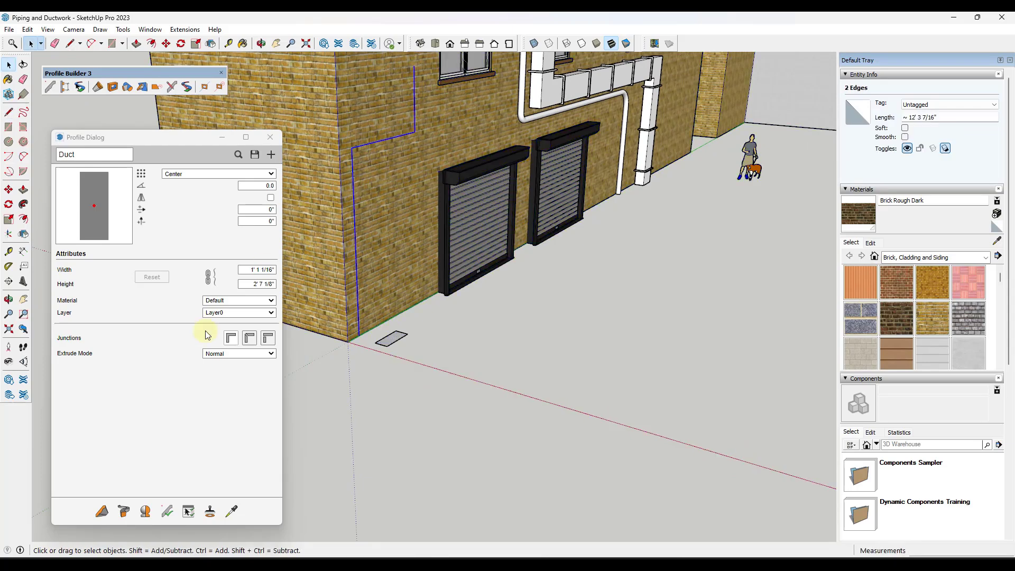
{"action": "left_click", "coordinate": [126, 514]}
{"action": "mouse_move", "coordinate": [351, 170]}
{"action": "middle_mouse_down"}
{"action": "mouse_move", "coordinate": [421, 172]}
{"action": "mouse_move", "coordinate": [351, 166]}
{"action": "middle_mouse_up"}
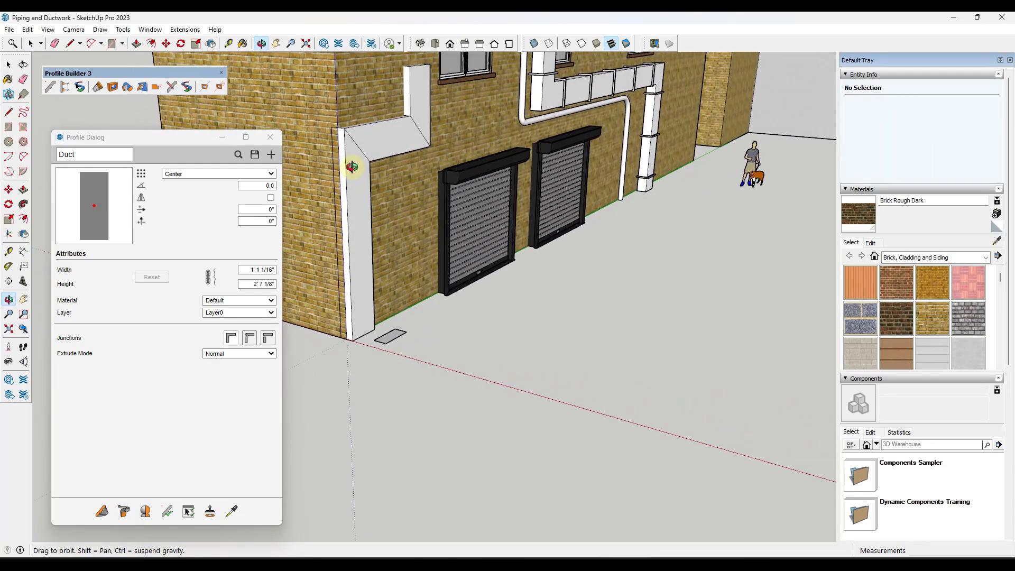
{"action": "key", "text": "ctrl+z"}
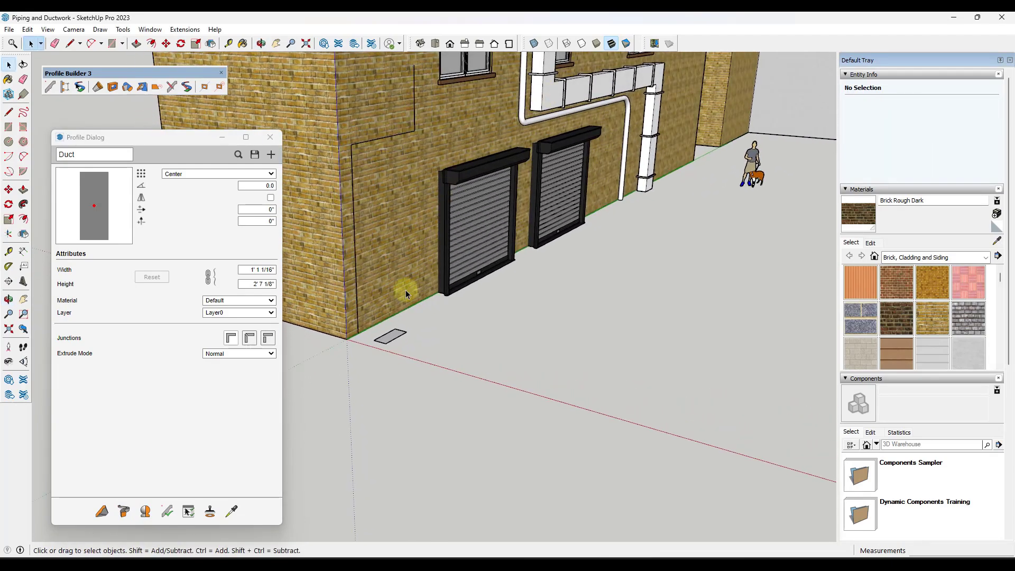
Set the Duct profile's placement point to Bottom-Left and extrude a vertical run about 11' 10" high on the wall
{"action": "middle_click_drag", "start_coordinate": [407, 286], "coordinate": [339, 287]}
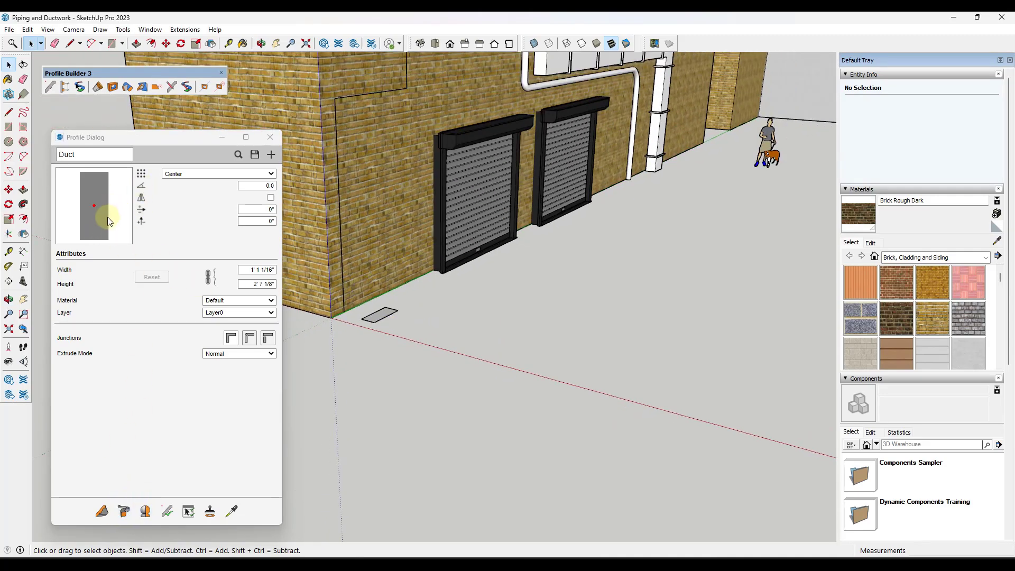
{"action": "left_click", "coordinate": [142, 178]}
{"action": "left_click", "coordinate": [184, 173]}
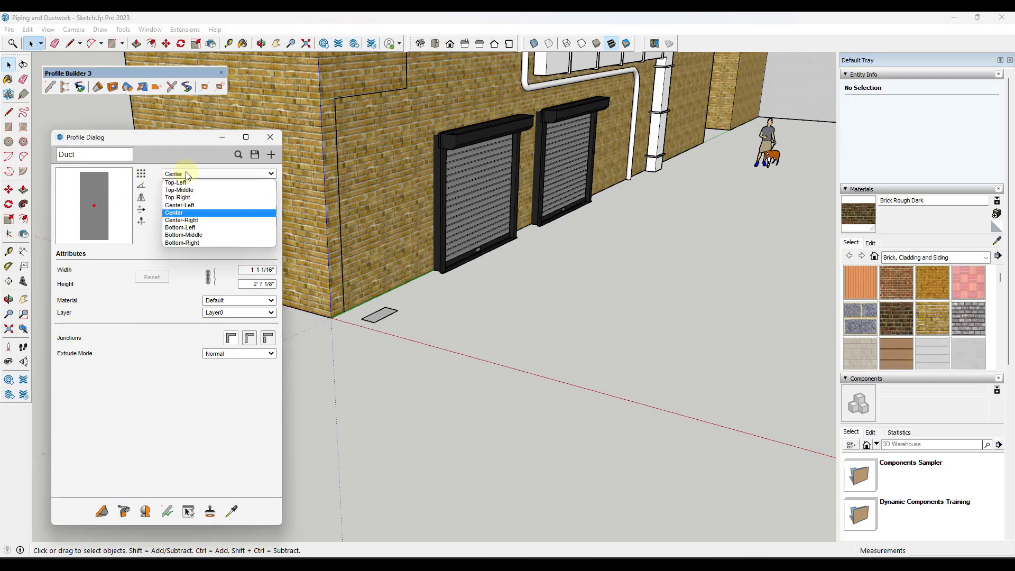
{"action": "left_click", "coordinate": [183, 227]}
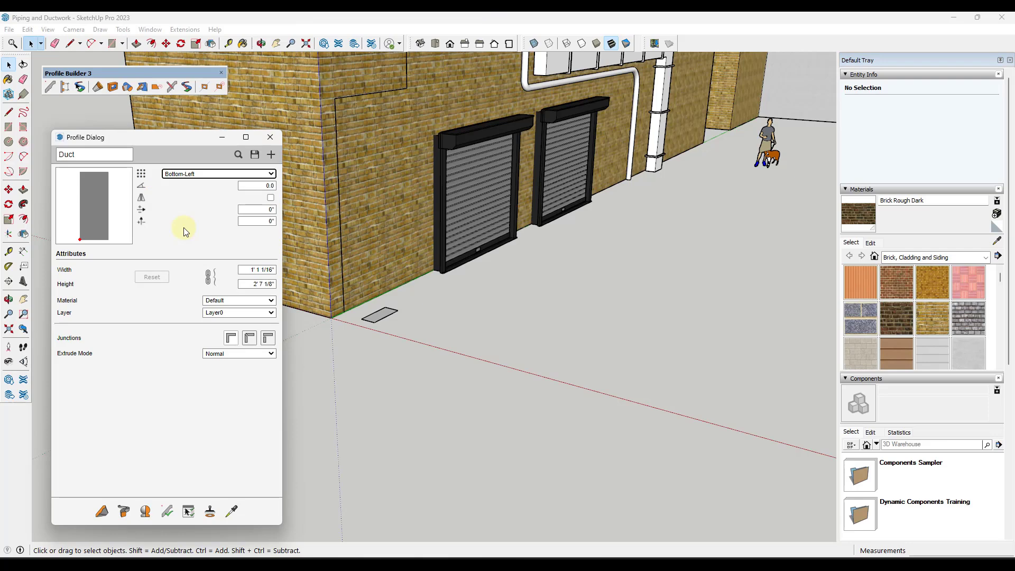
{"action": "left_click", "coordinate": [102, 511]}
{"action": "left_click", "coordinate": [372, 301]}
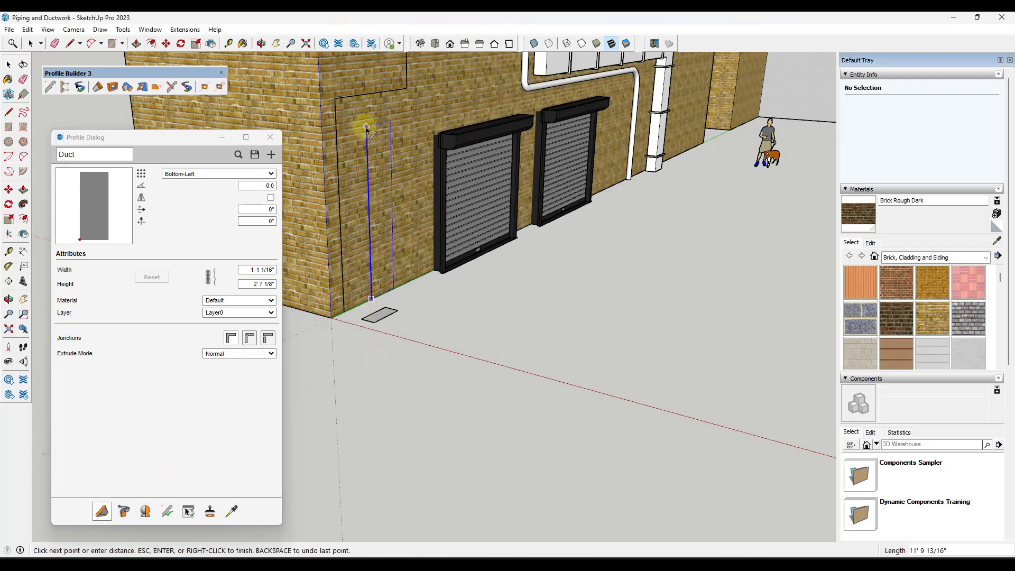
{"action": "middle_click_drag", "start_coordinate": [386, 161], "coordinate": [407, 160]}
{"action": "key", "text": "space"}
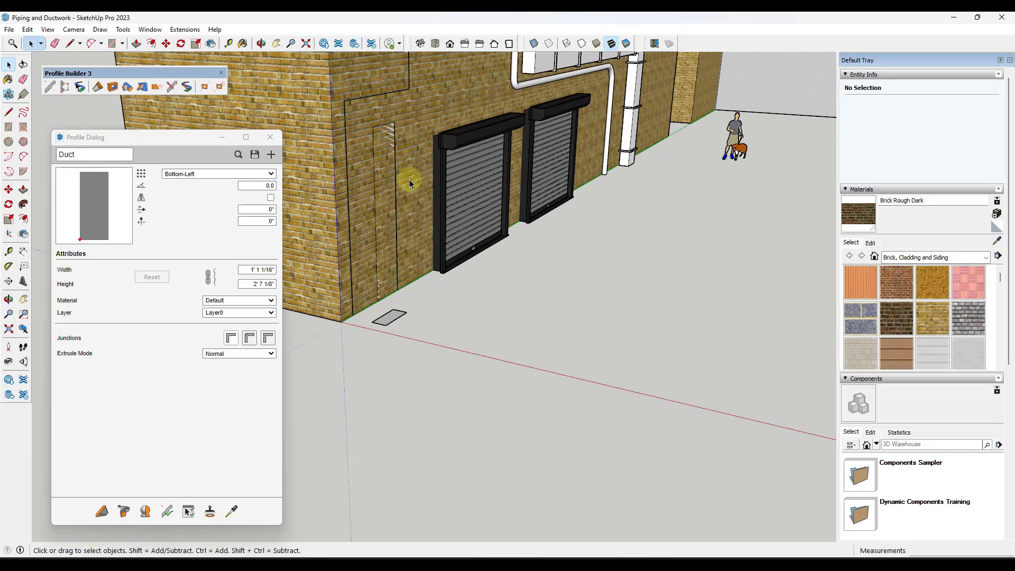
Set the Duct profile's placement point to Bottom-Right
{"action": "scroll", "coordinate": [405, 174], "scroll_direction": "up", "scroll_amount": 1}
{"action": "left_click", "coordinate": [193, 174]}
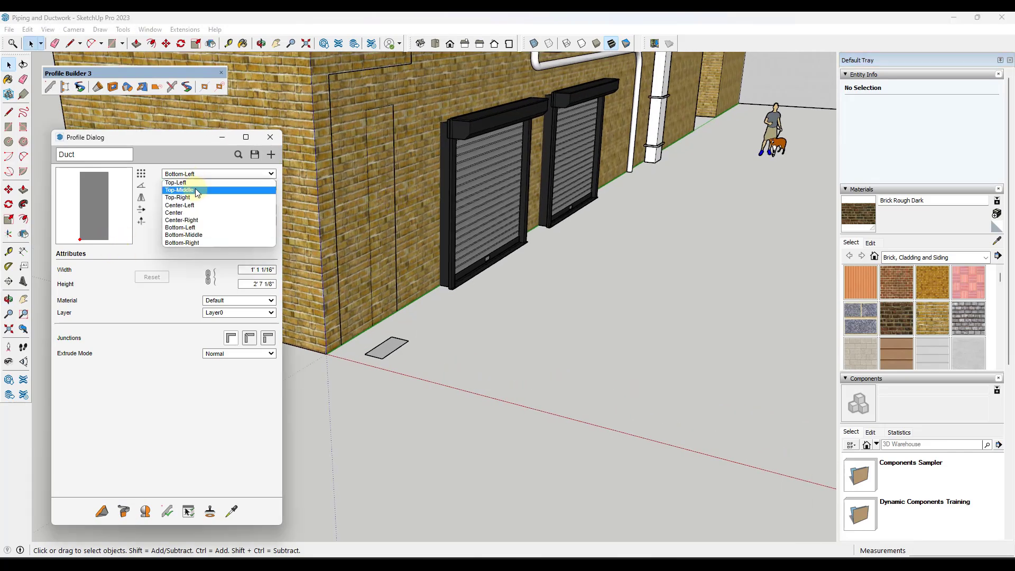
{"action": "left_click", "coordinate": [197, 220]}
{"action": "left_click", "coordinate": [200, 174]}
{"action": "left_click", "coordinate": [199, 241]}
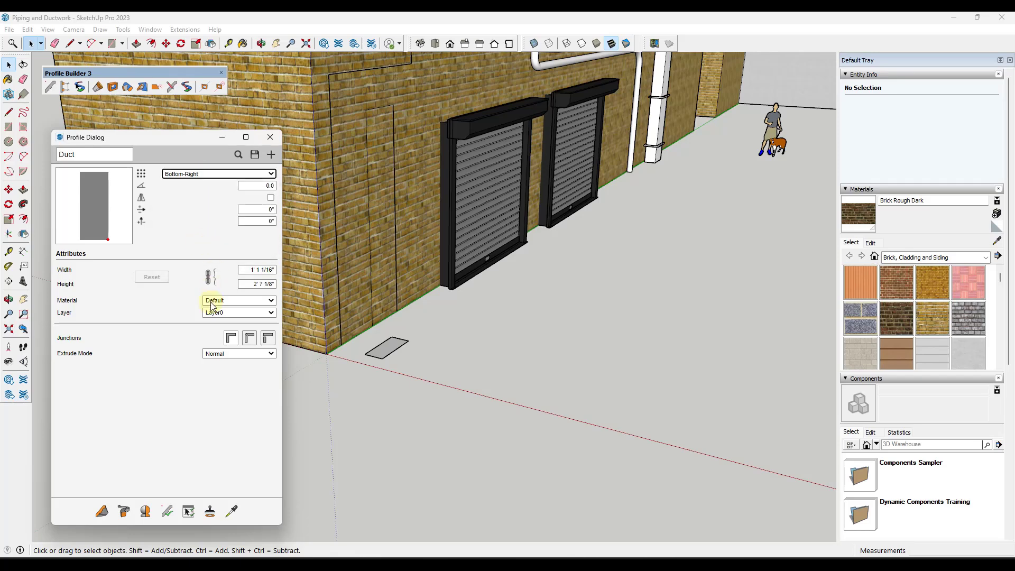
{"action": "left_click", "coordinate": [106, 516]}
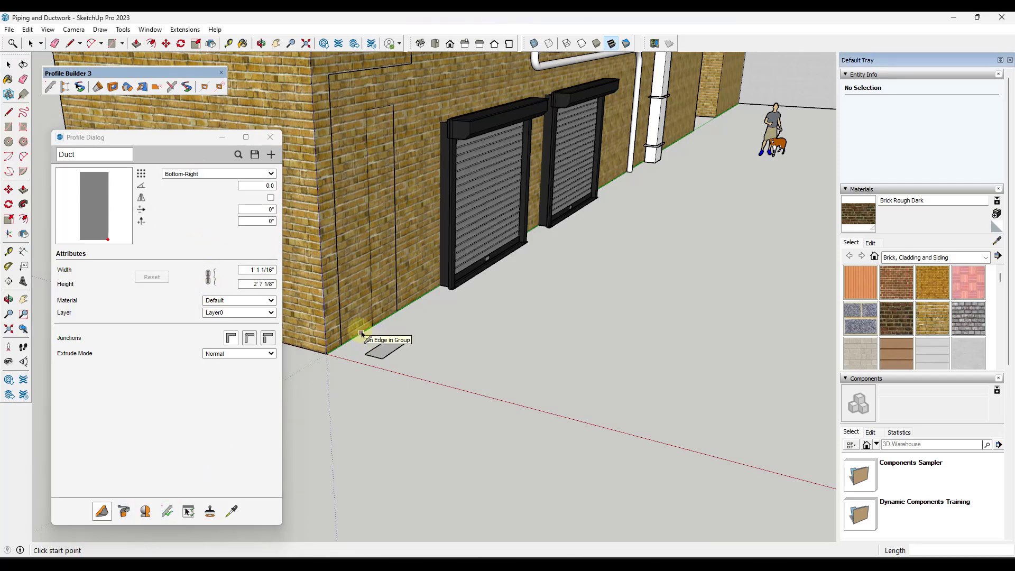
{"action": "left_click", "coordinate": [362, 334]}
{"action": "key", "text": "space"}
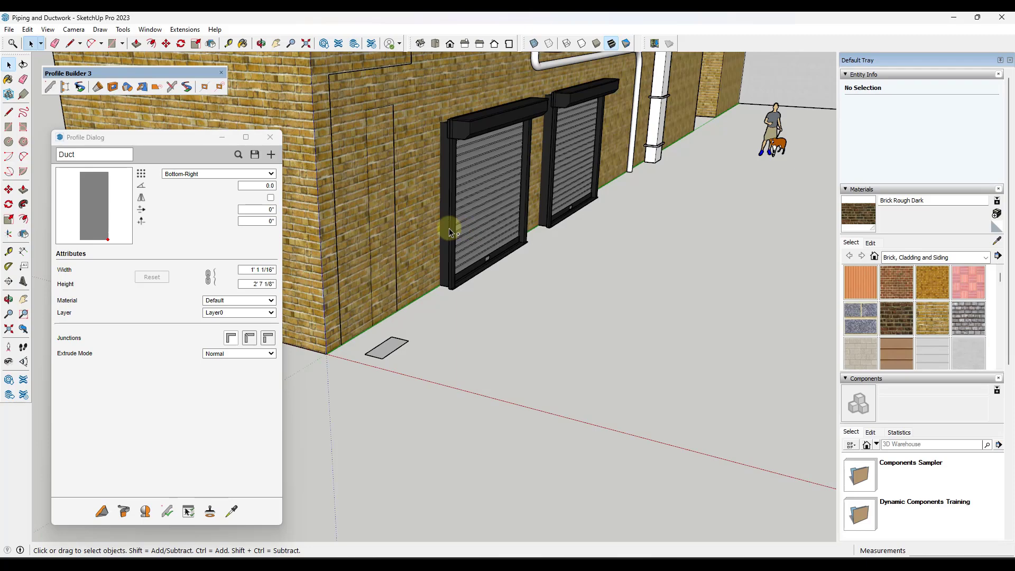
Delete the vertical duct run beside the stepped line path on the brick wall
{"action": "key", "text": "Delete"}
{"action": "scroll", "coordinate": [388, 177], "scroll_direction": "down", "scroll_amount": 4}
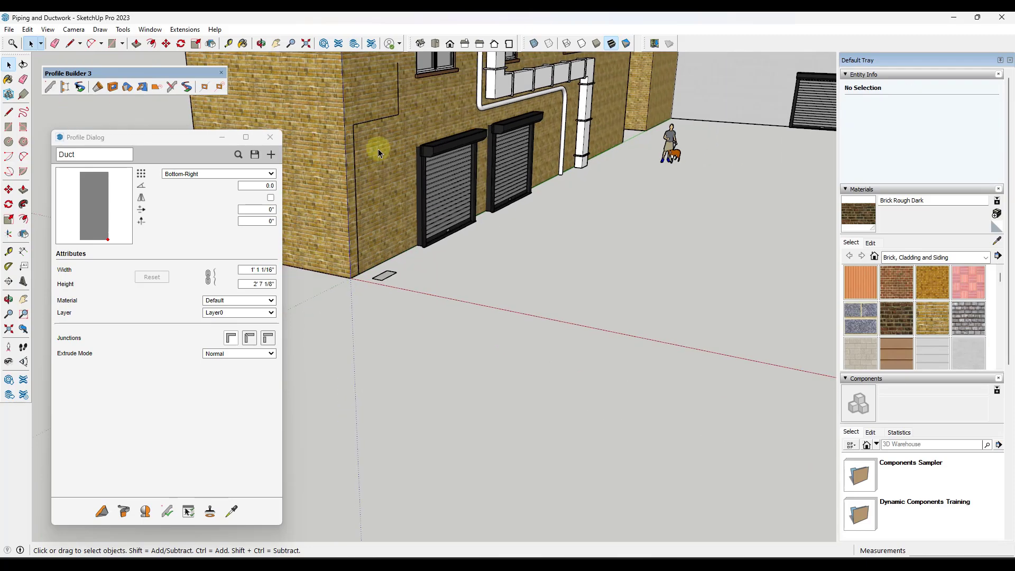
{"action": "scroll", "coordinate": [384, 127], "scroll_direction": "up", "scroll_amount": 4}
{"action": "scroll", "coordinate": [395, 144], "scroll_direction": "down", "scroll_amount": 4}
Open Profile Builder's Assembly Dialog, add a profile member to the new assembly, and place the dialog clear of the Profile Dialog
{"action": "mouse_move", "coordinate": [393, 139]}
{"action": "middle_mouse_down"}
{"action": "mouse_move", "coordinate": [363, 129]}
{"action": "mouse_move", "coordinate": [399, 124]}
{"action": "middle_mouse_up"}
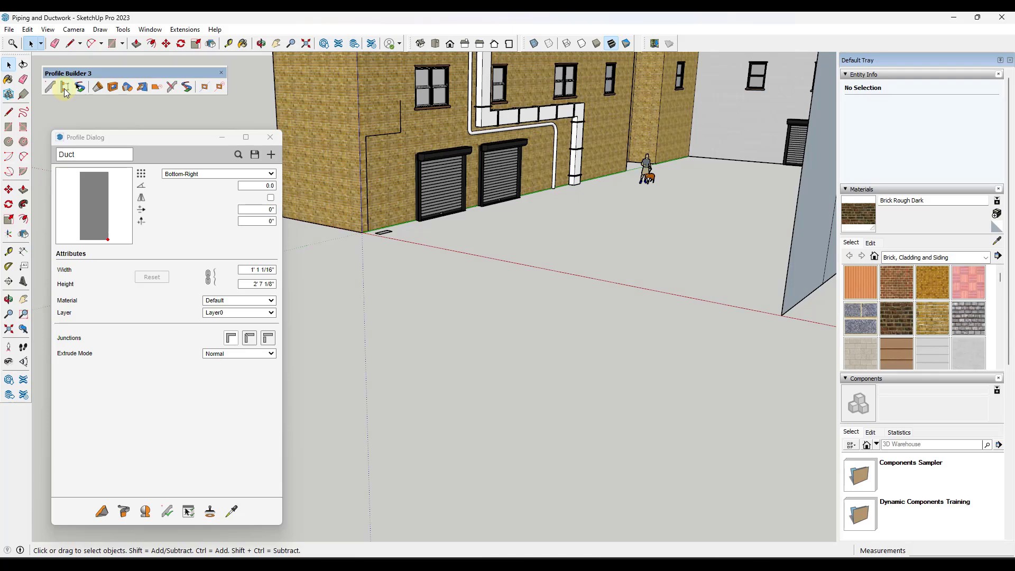
{"action": "left_click", "coordinate": [383, 234]}
{"action": "middle_click_drag", "start_coordinate": [399, 141], "coordinate": [398, 155]}
{"action": "scroll", "coordinate": [398, 155], "scroll_direction": "up", "scroll_amount": 3}
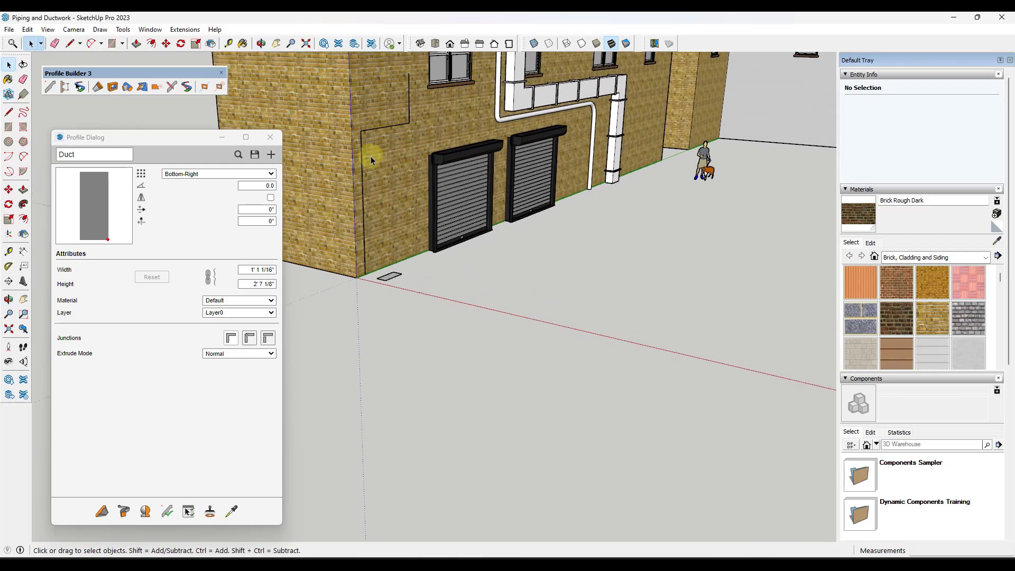
{"action": "left_click", "coordinate": [65, 89]}
{"action": "left_click_drag", "start_coordinate": [98, 82], "coordinate": [98, 83]}
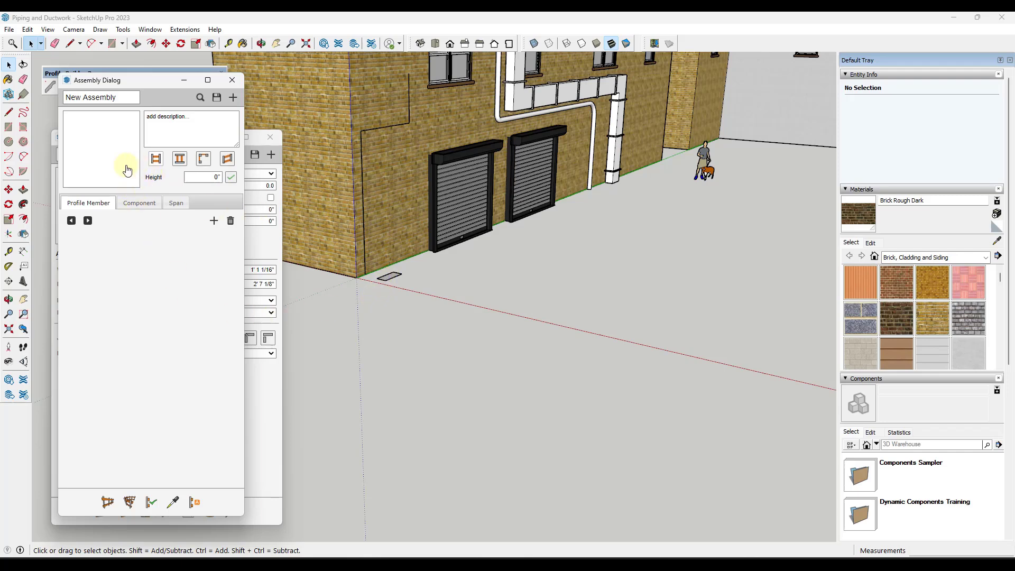
{"action": "left_click", "coordinate": [213, 222]}
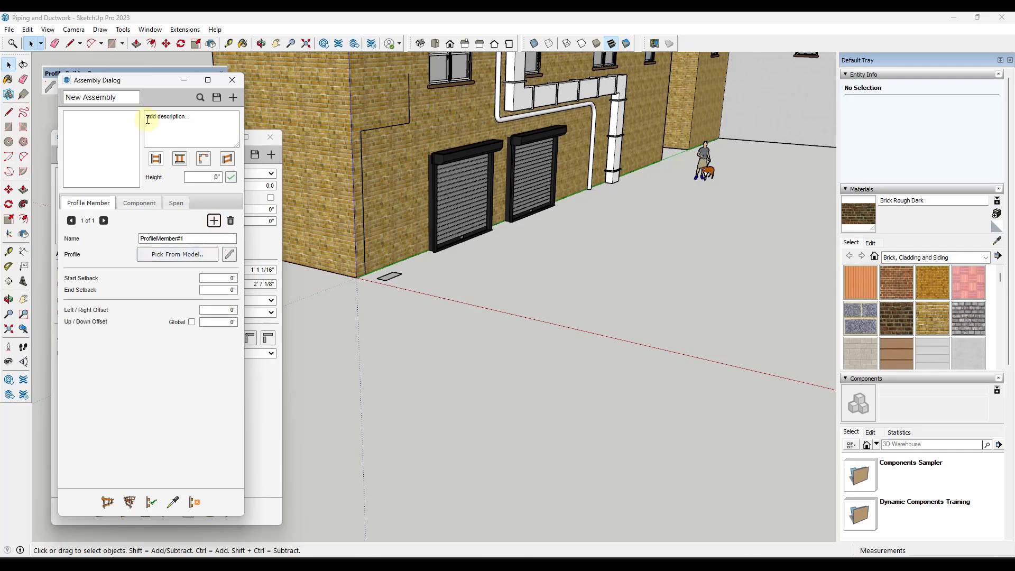
{"action": "left_click_drag", "start_coordinate": [139, 83], "coordinate": [150, 89]}
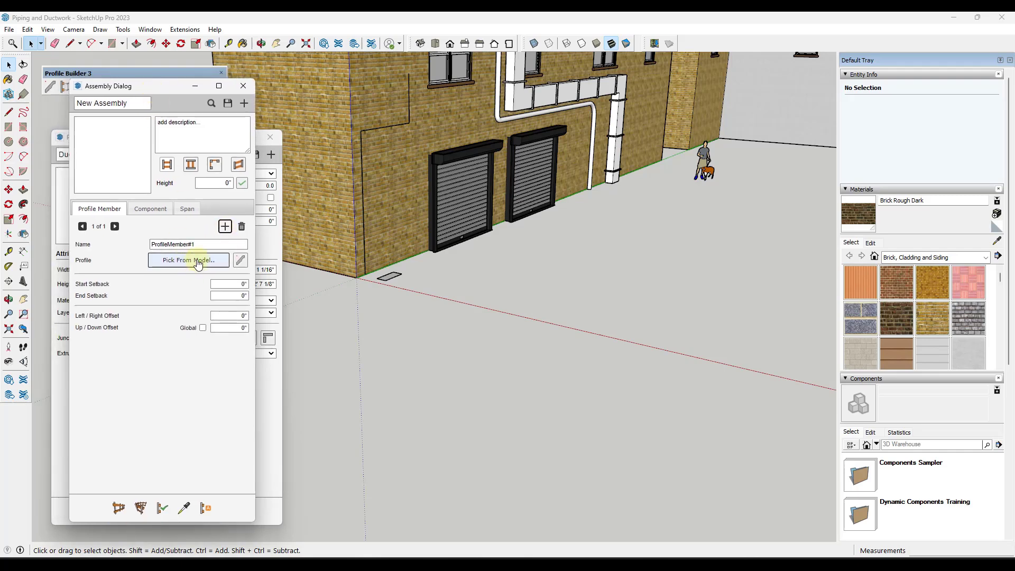
{"action": "left_click_drag", "start_coordinate": [143, 90], "coordinate": [200, 89]}
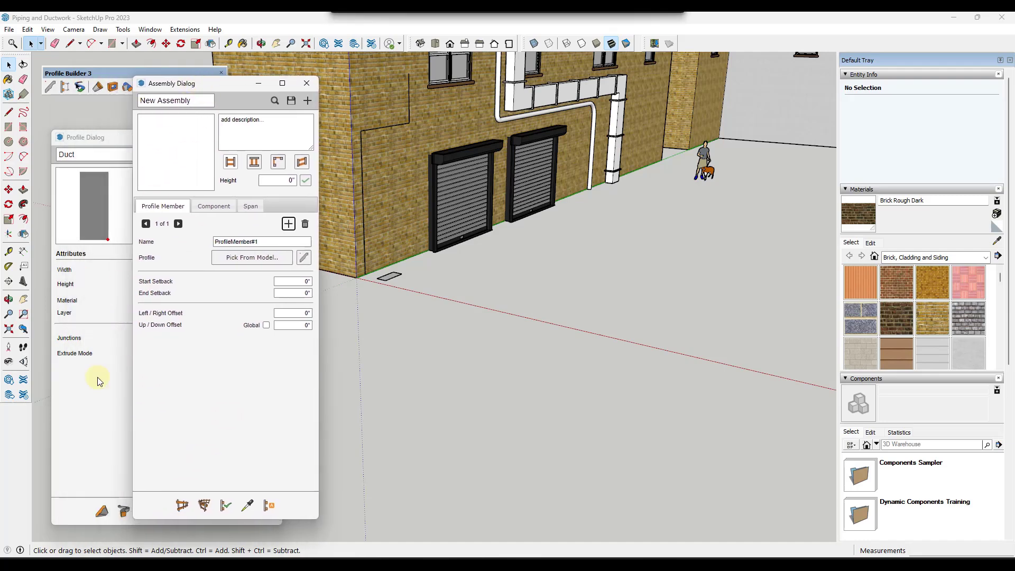
Extrude a sample Duct run about 6' 11" long on the ground and pick it as the assembly's profile member
{"action": "left_click", "coordinate": [100, 509]}
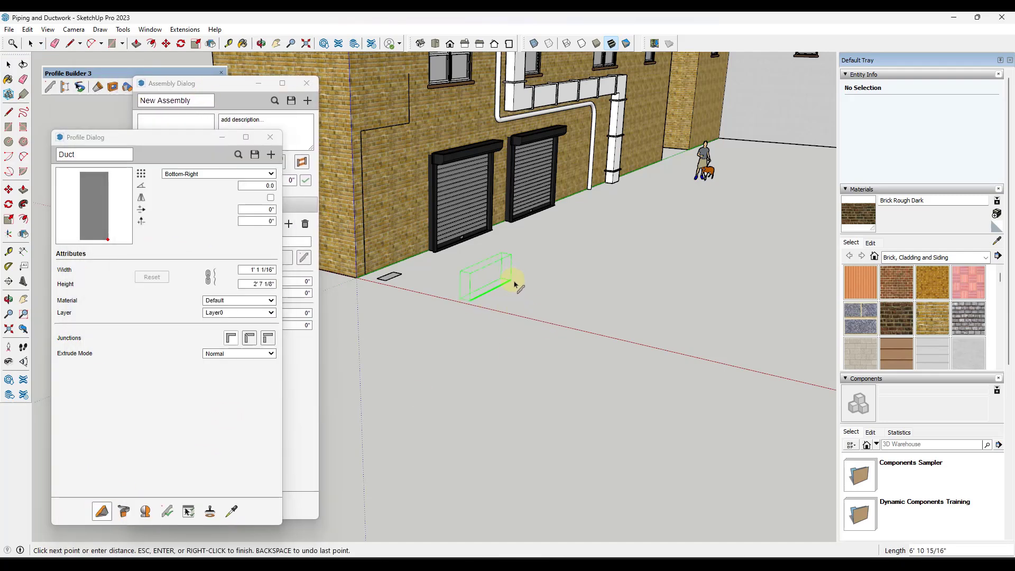
{"action": "double_click", "coordinate": [513, 284]}
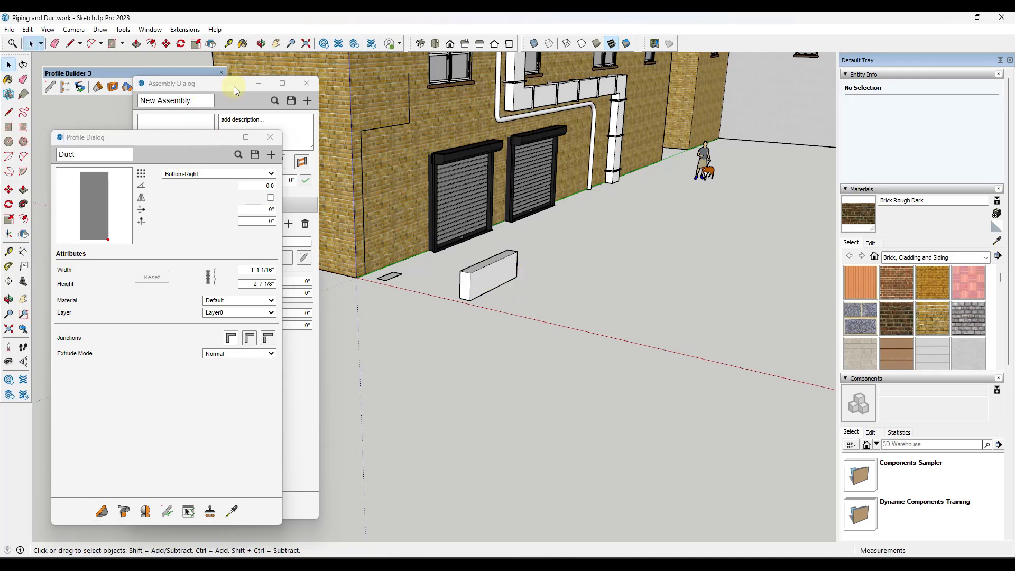
{"action": "left_click", "coordinate": [235, 91]}
{"action": "left_click", "coordinate": [252, 258]}
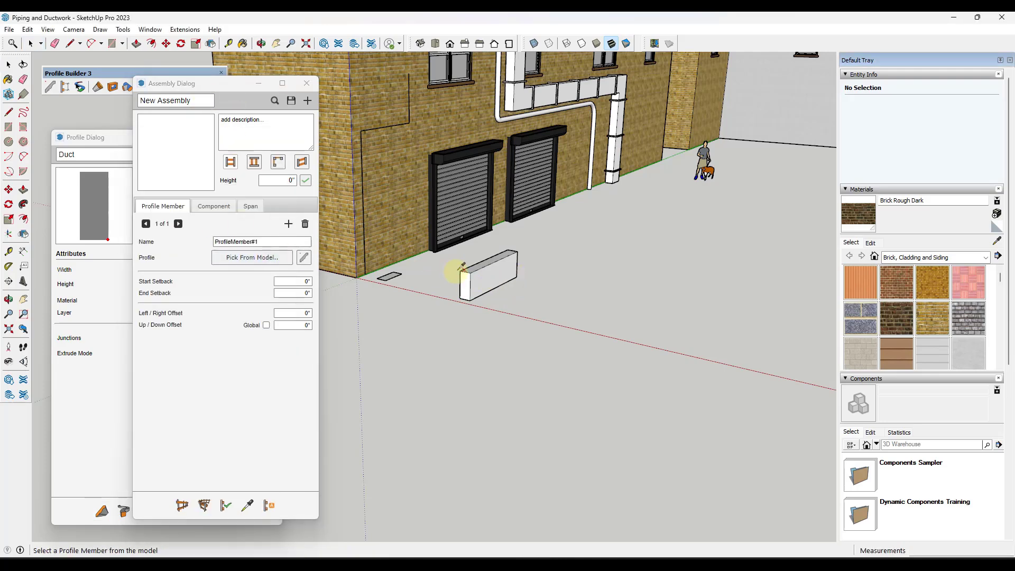
{"action": "left_click", "coordinate": [490, 274]}
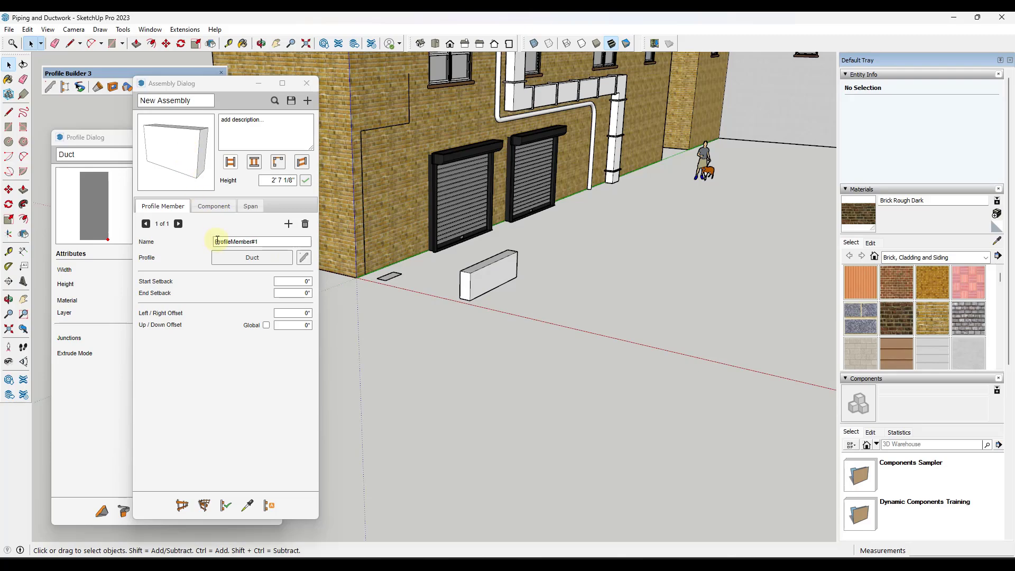
Draw a rectangle over the sample duct's near end face and offset its outline outward to form a narrow rim
{"action": "scroll", "coordinate": [493, 273], "scroll_direction": "up", "scroll_amount": 5}
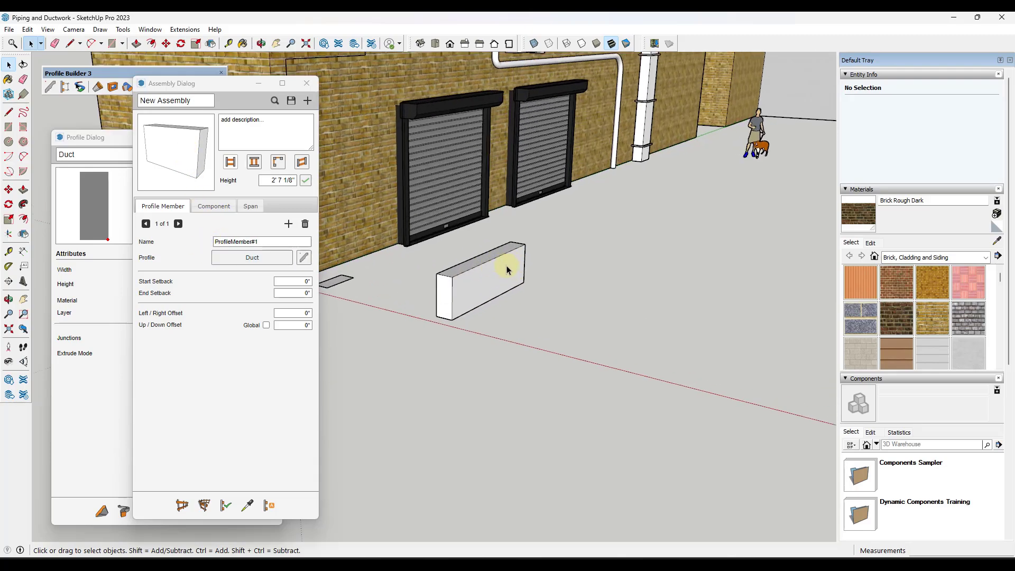
{"action": "scroll", "coordinate": [531, 265], "scroll_direction": "down", "scroll_amount": 4}
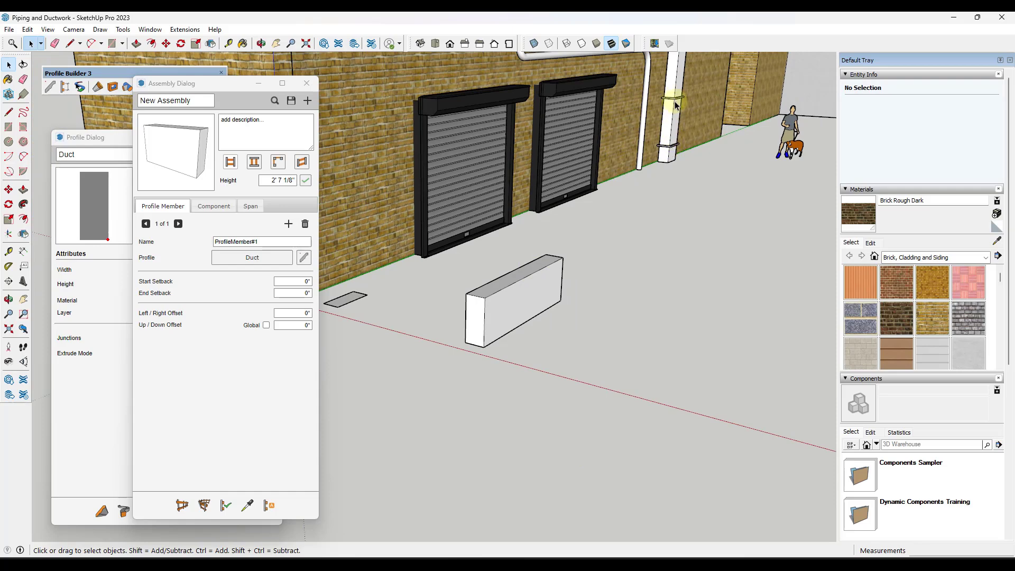
{"action": "scroll", "coordinate": [507, 331], "scroll_direction": "up", "scroll_amount": 3}
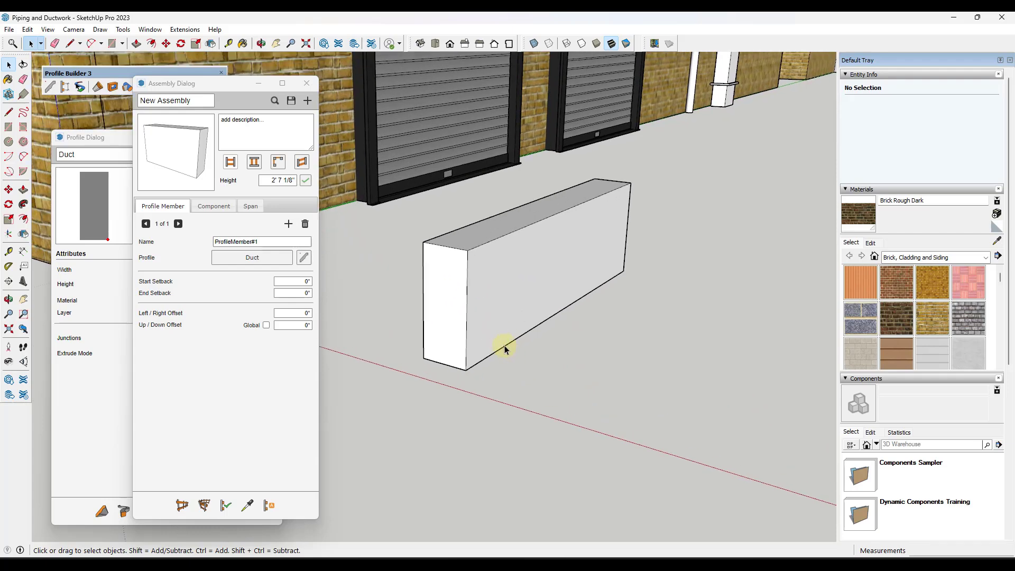
{"action": "middle_click_drag", "start_coordinate": [505, 342], "coordinate": [513, 337]}
{"action": "key", "text": "r"}
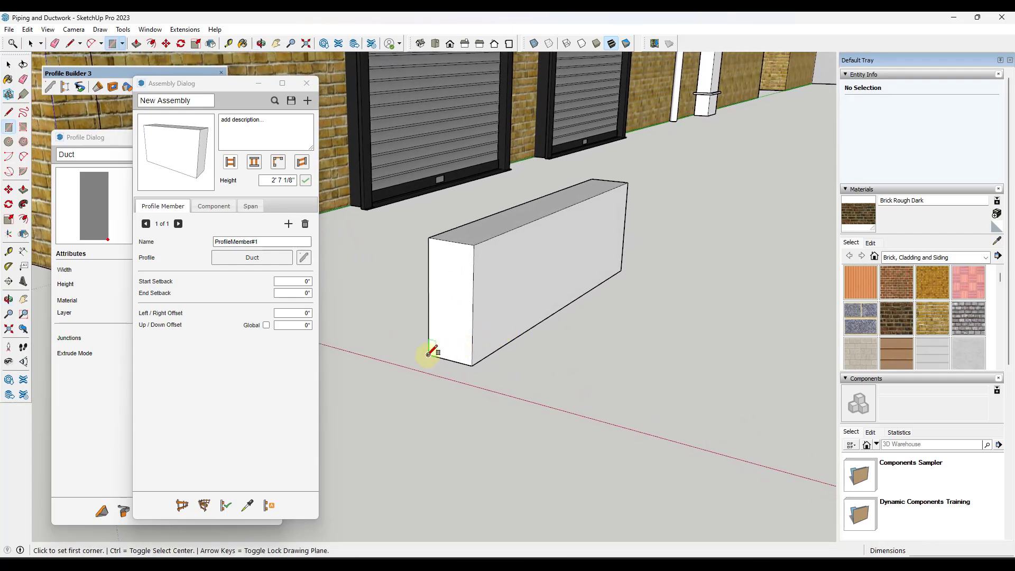
{"action": "left_click", "coordinate": [429, 355]}
{"action": "left_click", "coordinate": [474, 245]}
{"action": "key", "text": "f"}
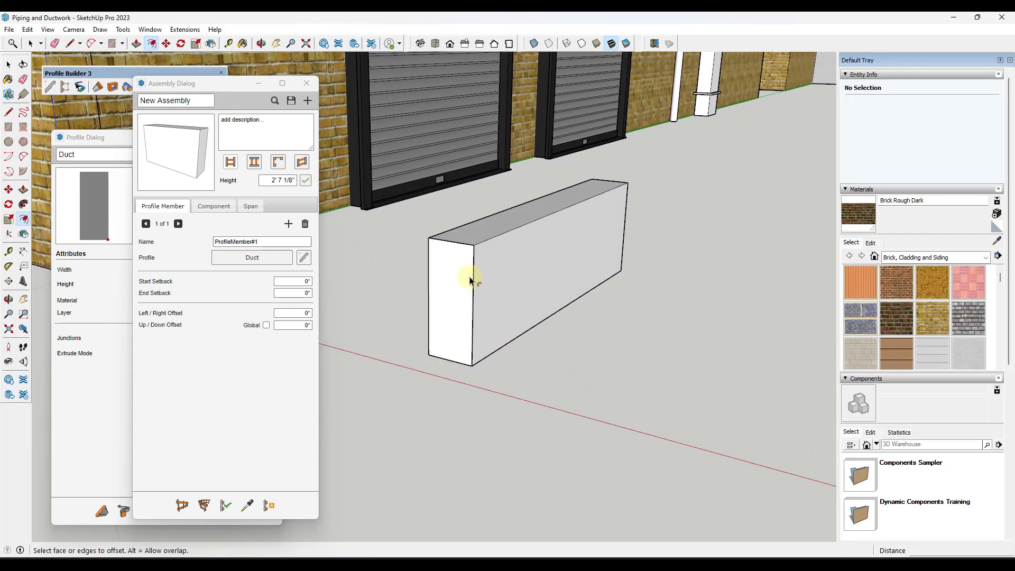
{"action": "left_click", "coordinate": [472, 278]}
{"action": "left_click", "coordinate": [479, 277]}
{"action": "key", "text": "space"}
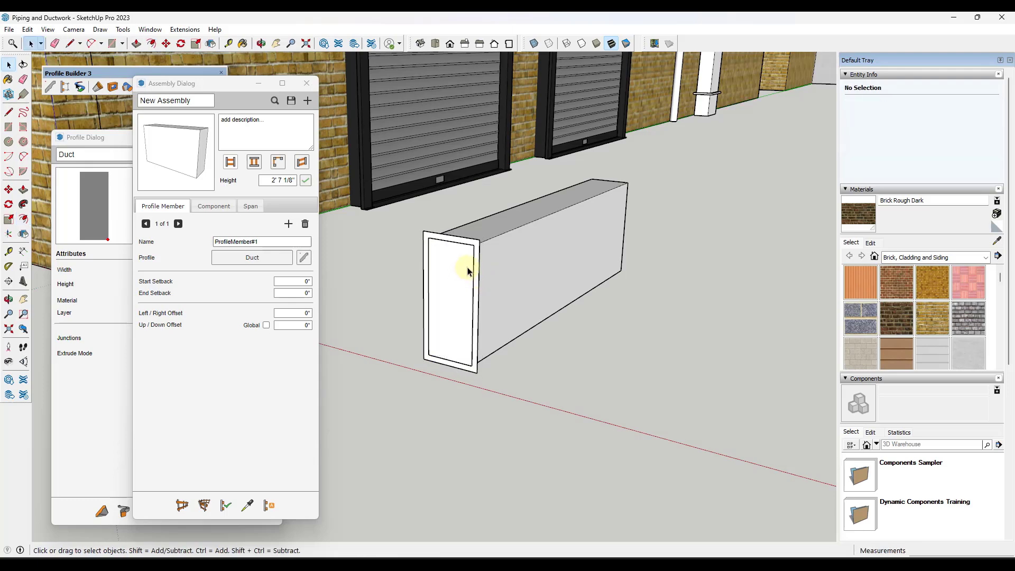
Push/Pull the rim face at the sample duct's end to a thickness of about 1 7/16"
{"action": "key", "text": "p"}
{"action": "left_click", "coordinate": [476, 267]}
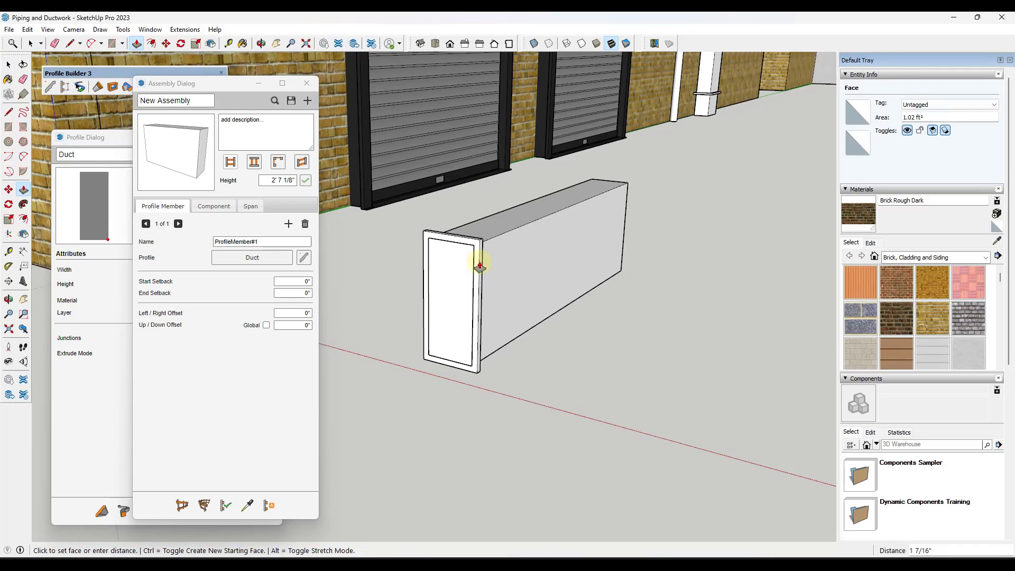
{"action": "left_click", "coordinate": [480, 266]}
{"action": "key", "text": "space"}
Make the extruded rim a component named Rib, with its axes origin at the lower outer-wall corner of the inner opening
{"action": "double_click", "coordinate": [479, 265]}
{"action": "right_click", "coordinate": [479, 263]}
{"action": "left_click", "coordinate": [525, 345]}
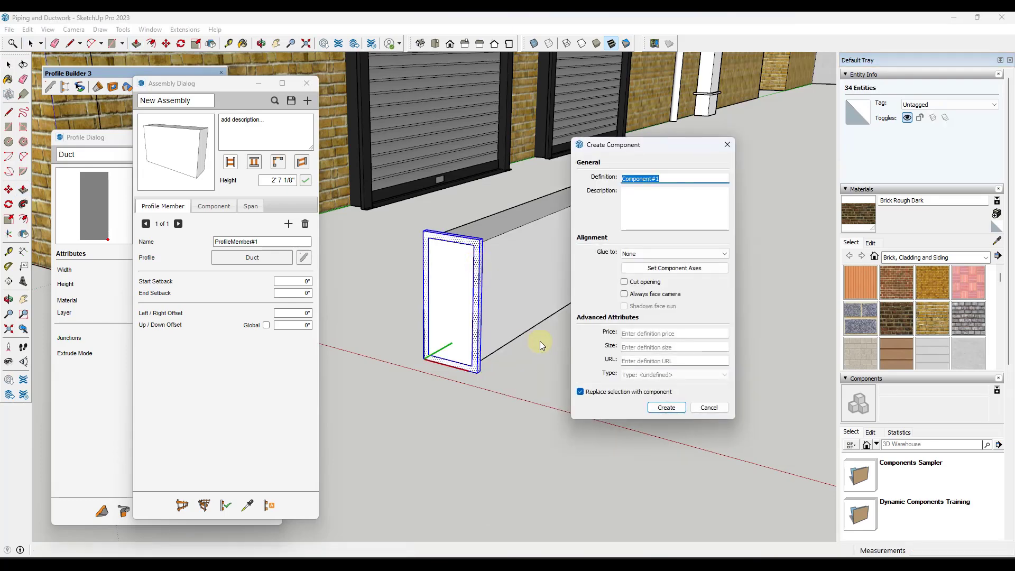
{"action": "type", "text": "Rib"}
{"action": "left_click", "coordinate": [675, 268]}
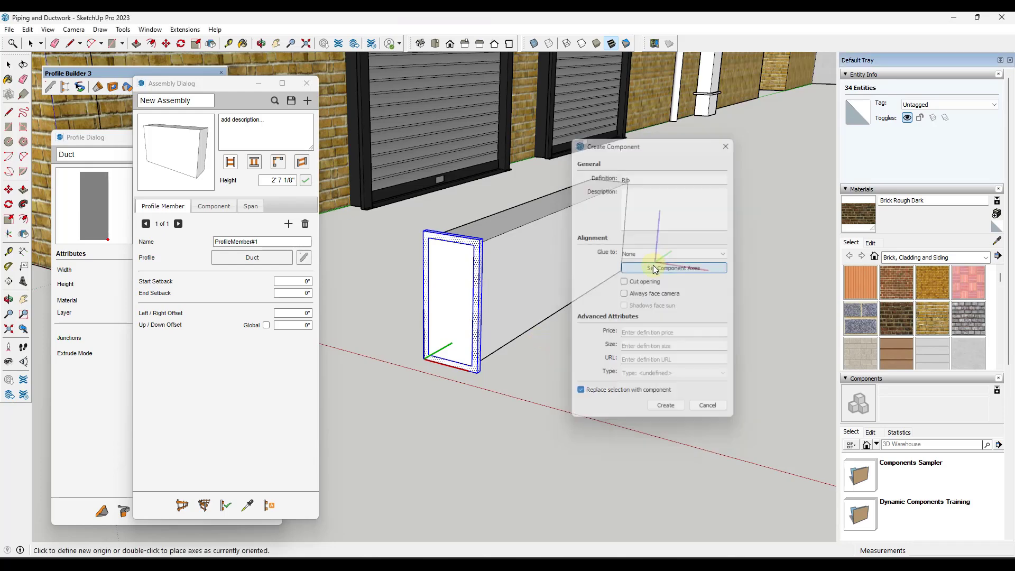
{"action": "scroll", "coordinate": [440, 359], "scroll_direction": "up", "scroll_amount": 5}
{"action": "double_click", "coordinate": [431, 360]}
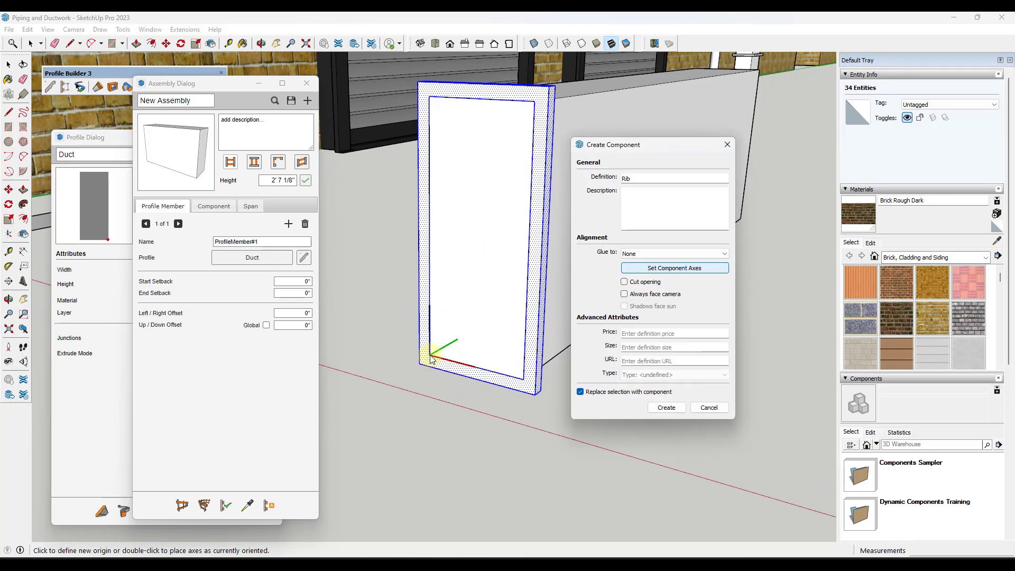
{"action": "left_click", "coordinate": [648, 408]}
Add a component to the new assembly and pick the Rib from the model for it
{"action": "scroll", "coordinate": [419, 317], "scroll_direction": "down", "scroll_amount": 5}
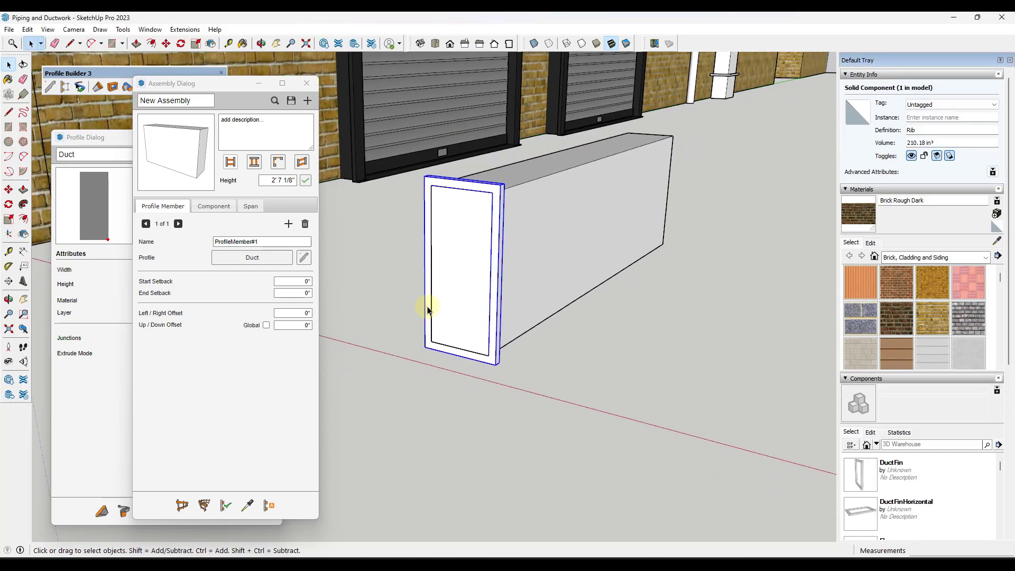
{"action": "middle_click_drag", "start_coordinate": [593, 249], "coordinate": [539, 229]}
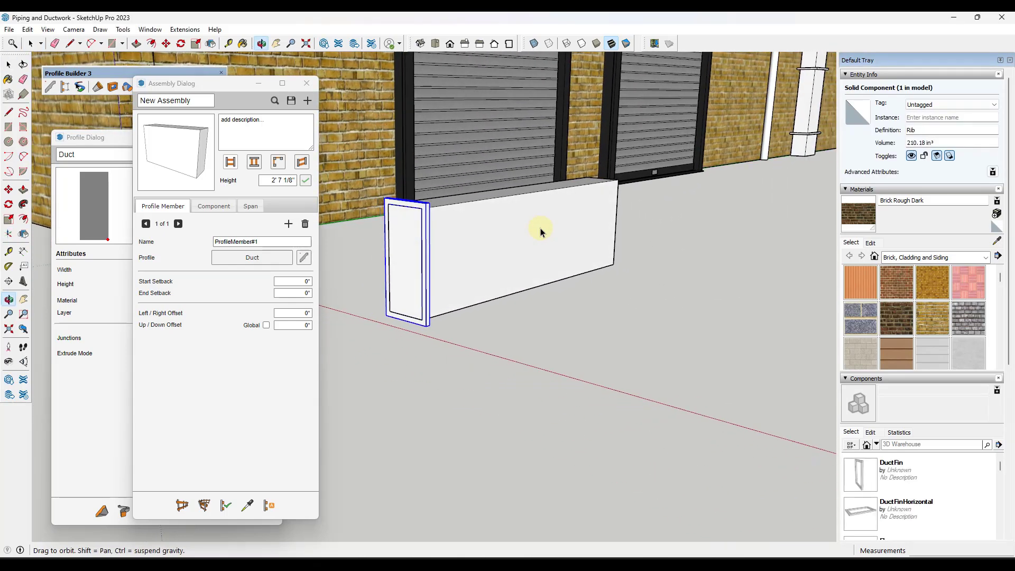
{"action": "left_click", "coordinate": [206, 210]}
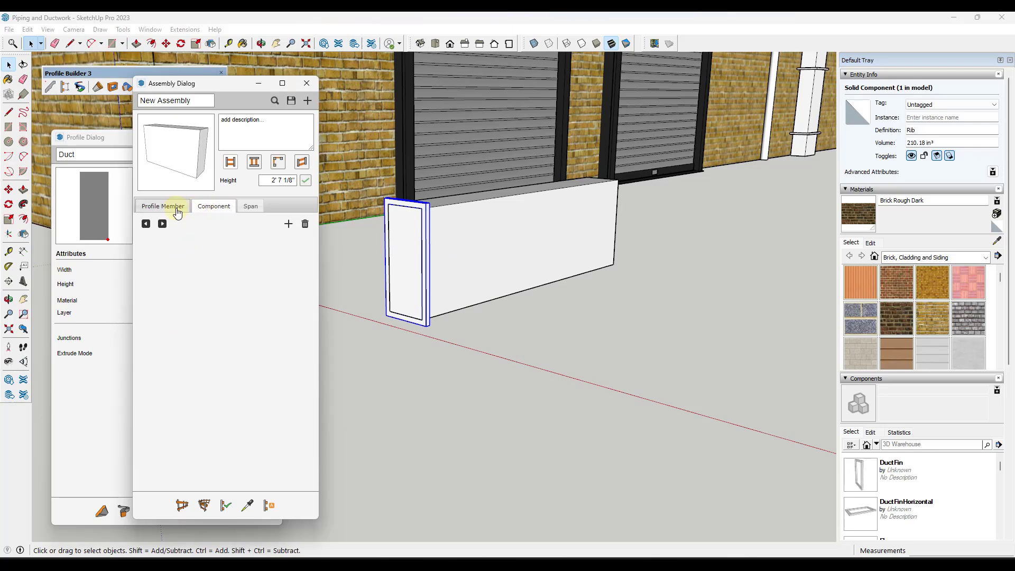
{"action": "left_click", "coordinate": [289, 225]}
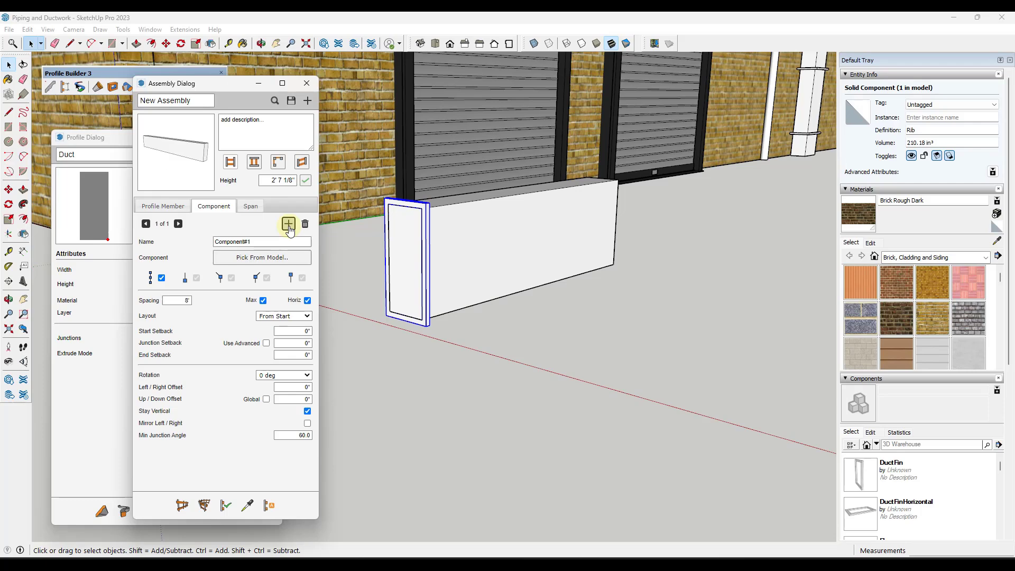
{"action": "left_click", "coordinate": [269, 259]}
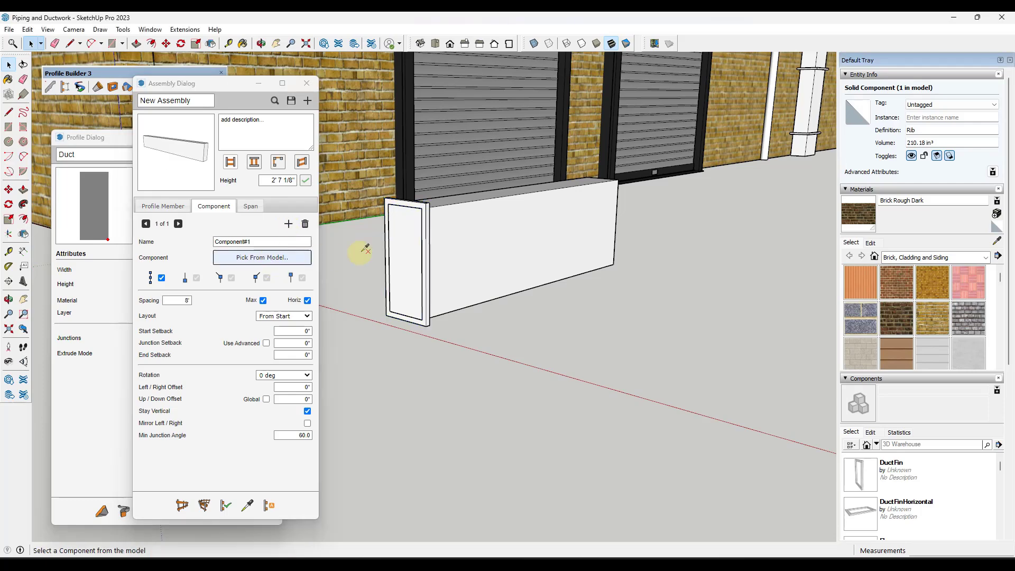
{"action": "left_click", "coordinate": [430, 214]}
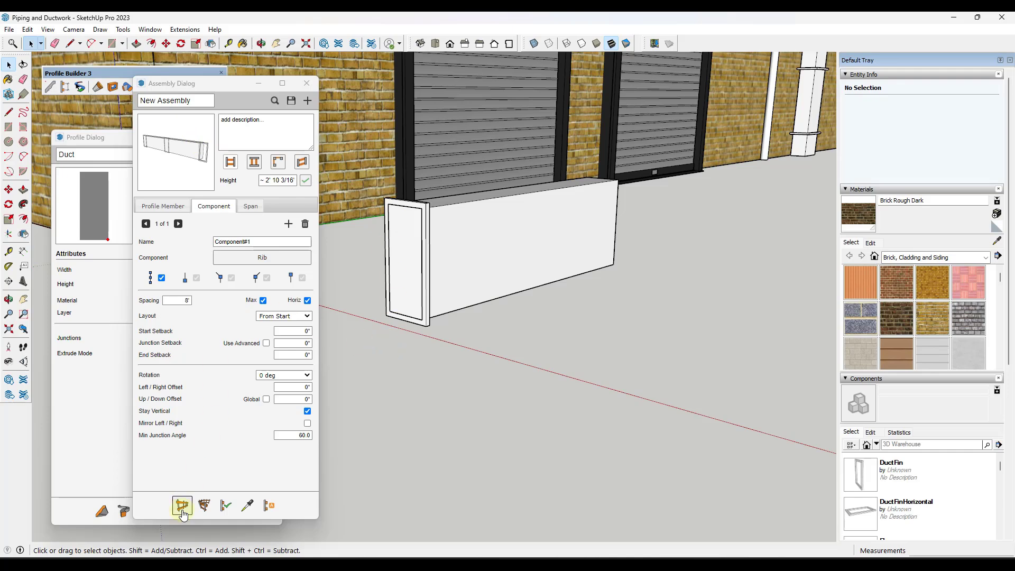
Build a straight test run of the assembly on the ground beside the sample duct
{"action": "scroll", "coordinate": [396, 350], "scroll_direction": "down", "scroll_amount": 3}
{"action": "middle_click_drag", "start_coordinate": [458, 324], "coordinate": [454, 339]}
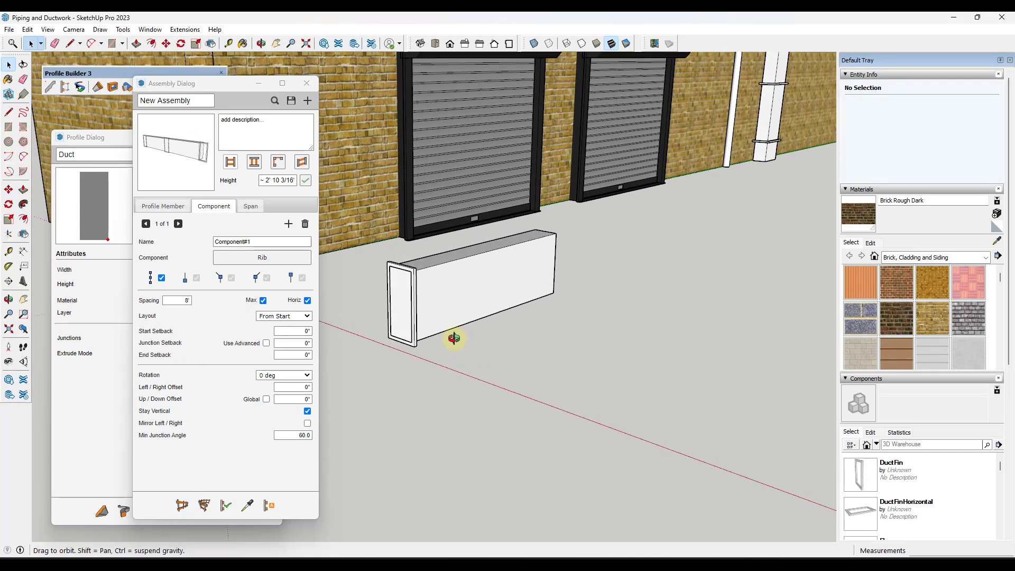
{"action": "left_click", "coordinate": [188, 513]}
{"action": "left_click", "coordinate": [527, 392]}
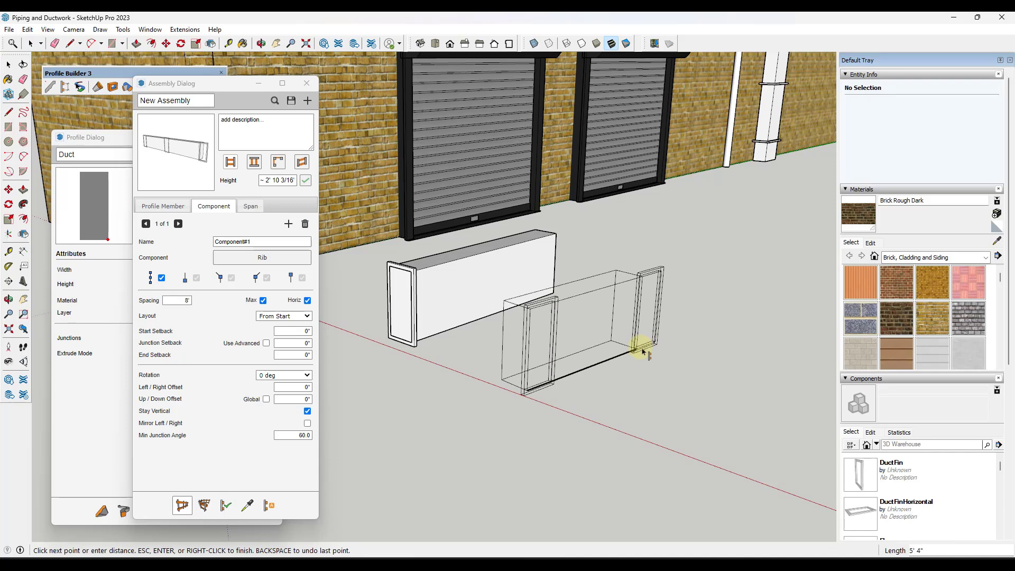
{"action": "double_click", "coordinate": [714, 298]}
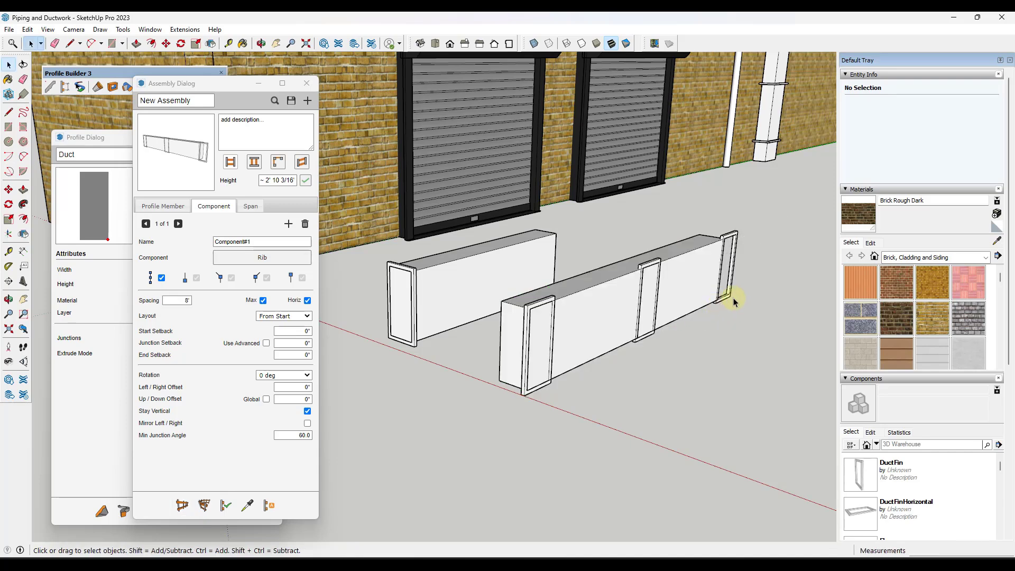
{"action": "scroll", "coordinate": [734, 297], "scroll_direction": "up", "scroll_amount": 3}
{"action": "scroll", "coordinate": [638, 299], "scroll_direction": "down", "scroll_amount": 3}
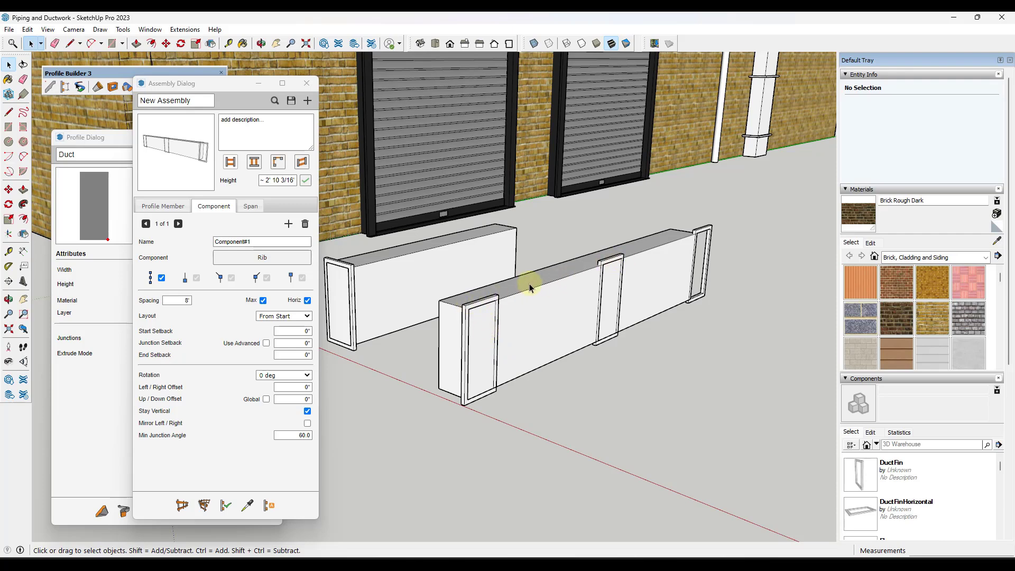
Set the Rib component's rotation to 90 deg and apply the change to the test assembly
{"action": "left_click", "coordinate": [308, 375]}
{"action": "left_click", "coordinate": [276, 392]}
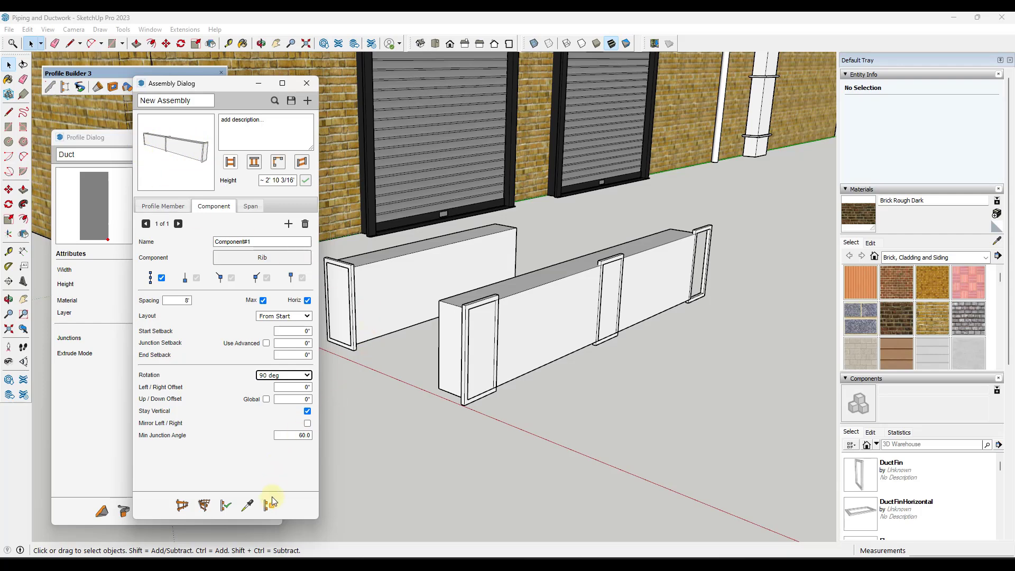
{"action": "left_click", "coordinate": [494, 309]}
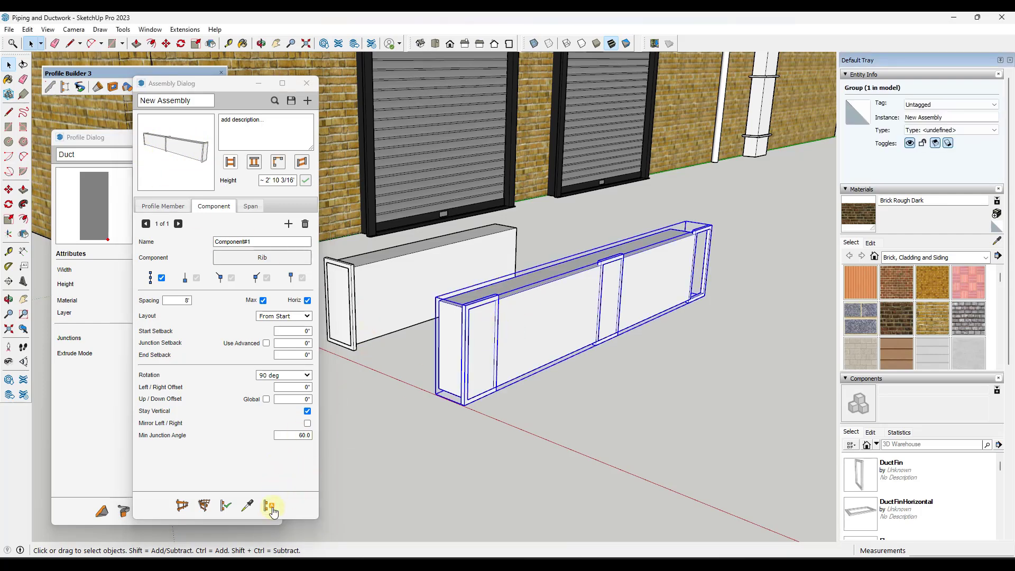
{"action": "left_click", "coordinate": [226, 509]}
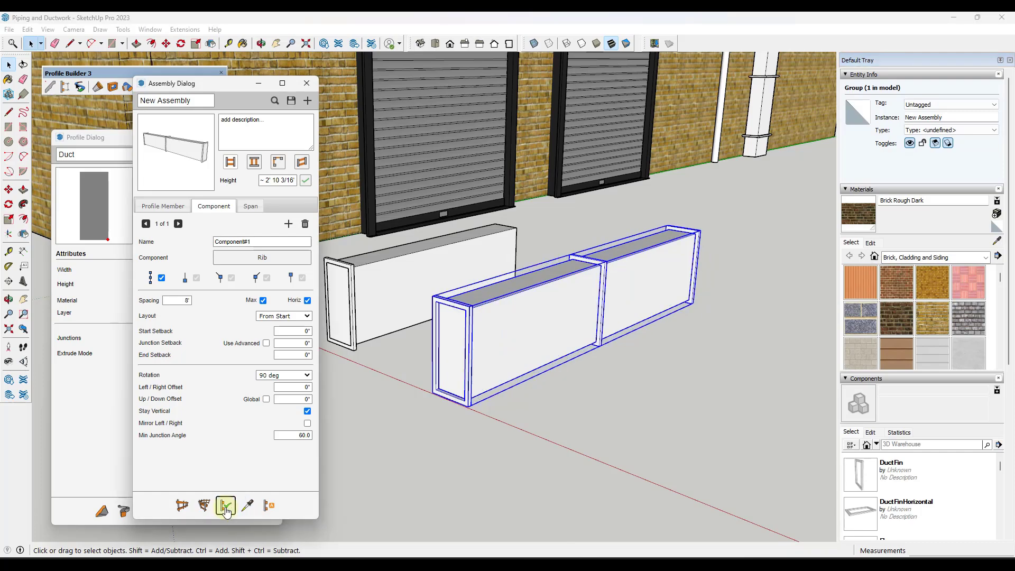
Extend the upper vertical line of the stepped path on the brick wall upward by about 7' 2"
{"action": "mouse_move", "coordinate": [664, 278]}
{"action": "middle_mouse_down"}
{"action": "mouse_move", "coordinate": [403, 261]}
{"action": "mouse_move", "coordinate": [619, 249]}
{"action": "mouse_move", "coordinate": [647, 266]}
{"action": "middle_mouse_up"}
{"action": "scroll", "coordinate": [596, 286], "scroll_direction": "down", "scroll_amount": 2}
{"action": "middle_click_drag", "start_coordinate": [448, 291], "coordinate": [489, 293]}
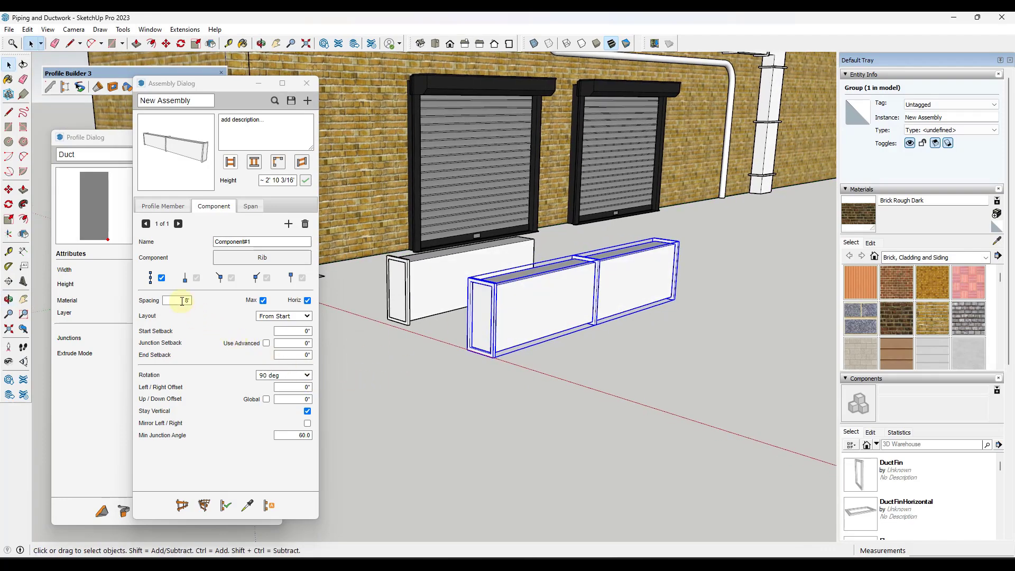
{"action": "scroll", "coordinate": [551, 305], "scroll_direction": "down", "scroll_amount": 10}
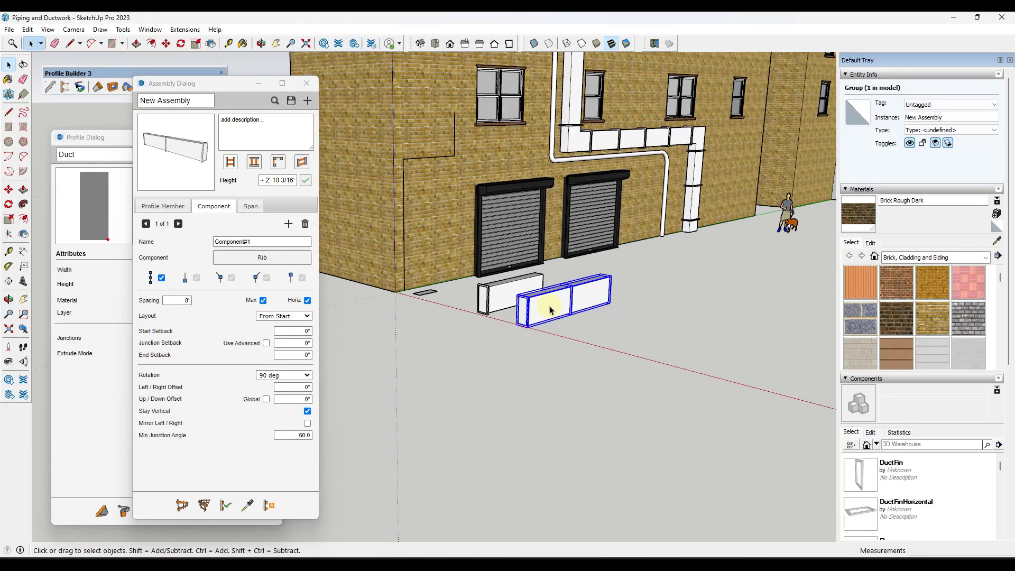
{"action": "middle_click_drag", "start_coordinate": [544, 302], "coordinate": [461, 161]}
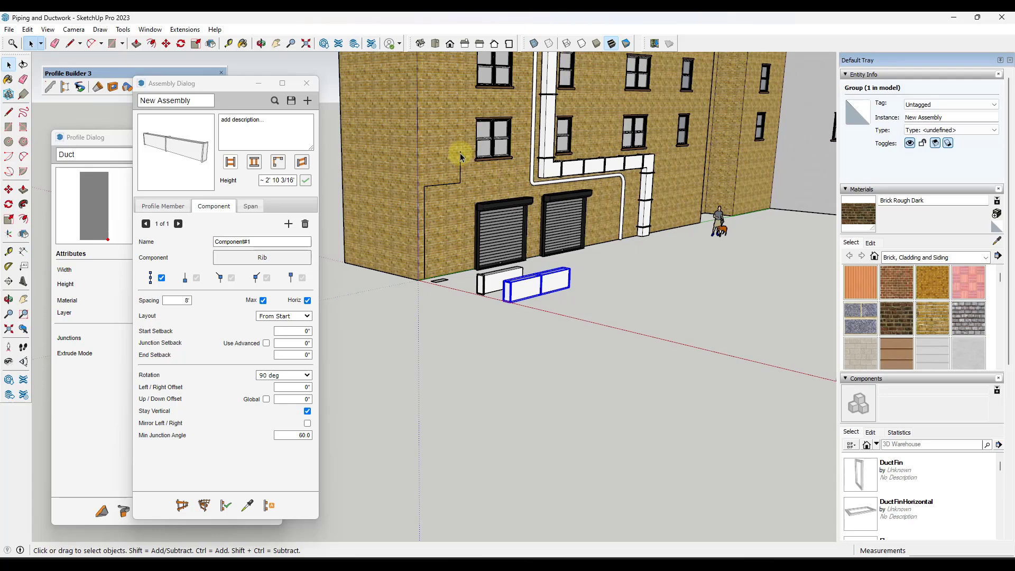
{"action": "key", "text": "l"}
{"action": "left_click", "coordinate": [461, 104]}
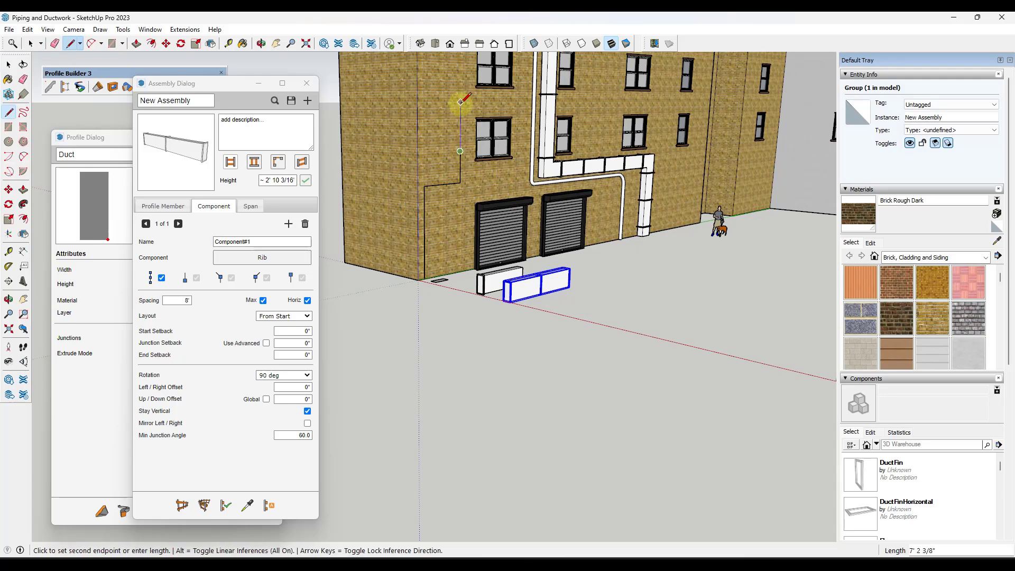
Continue the stepped path with a horizontal line and a vertical line about 43' 10" long up to the roof edge
{"action": "middle_click_drag", "start_coordinate": [517, 102], "coordinate": [503, 262]}
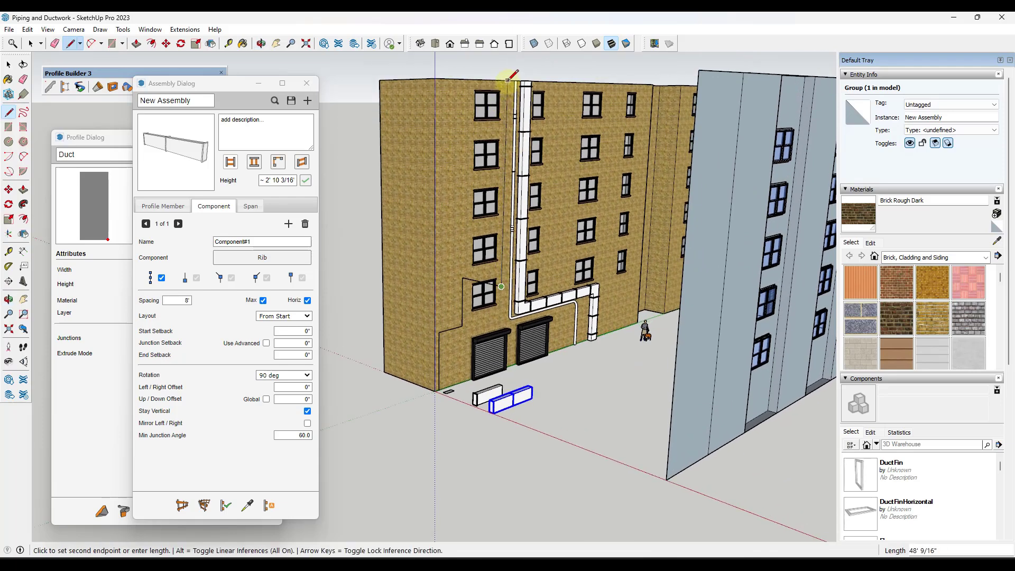
{"action": "key", "text": "Up"}
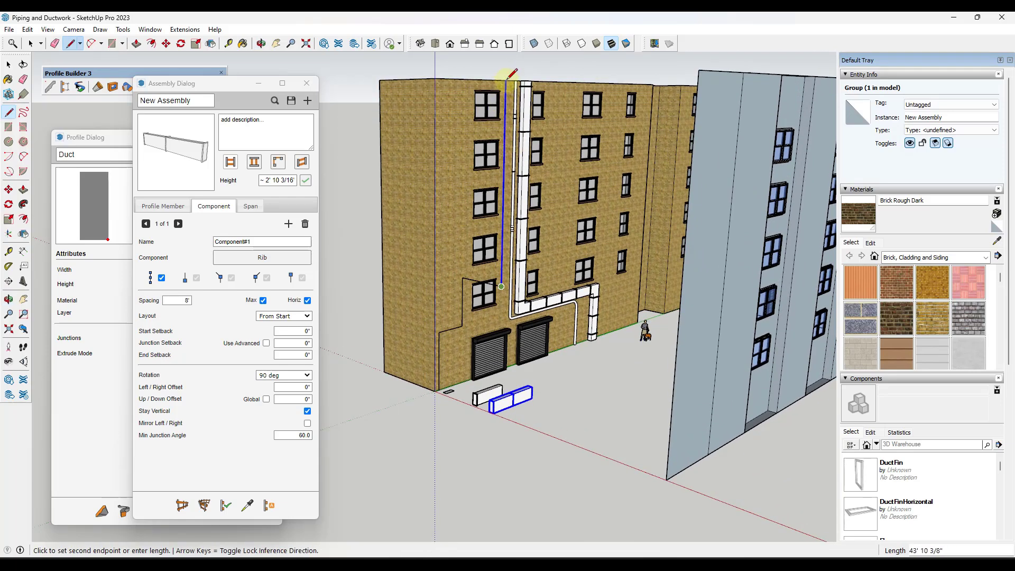
{"action": "key", "text": "space"}
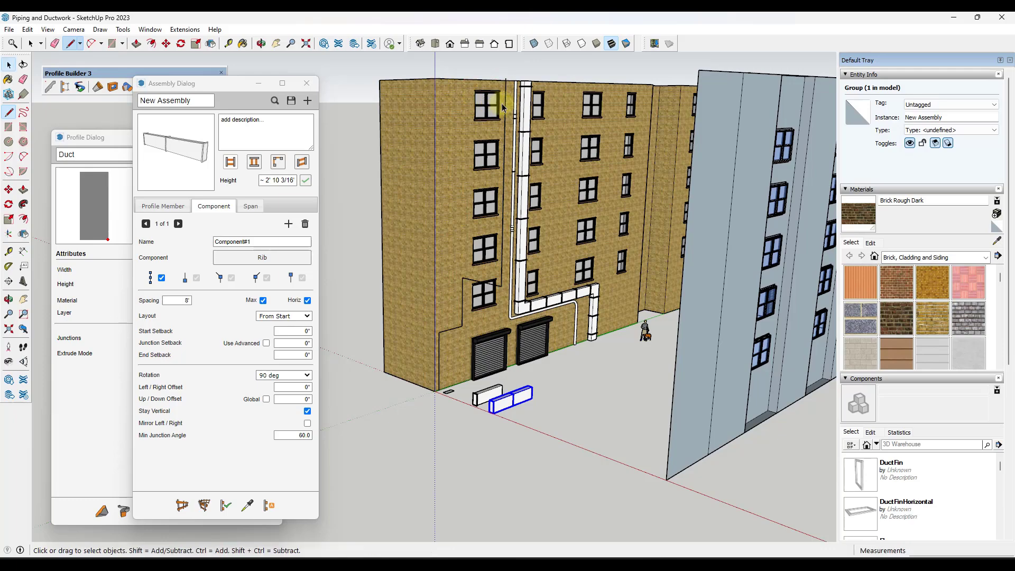
{"action": "left_click", "coordinate": [506, 102]}
Erase the horizontal line and the tall vertical line at the upper end of the stepped path
{"action": "scroll", "coordinate": [516, 294], "scroll_direction": "down", "scroll_amount": 2}
{"action": "scroll", "coordinate": [507, 292], "scroll_direction": "up", "scroll_amount": 3}
{"action": "middle_click_drag", "start_coordinate": [484, 280], "coordinate": [529, 267]}
{"action": "scroll", "coordinate": [502, 271], "scroll_direction": "up", "scroll_amount": 4}
{"action": "scroll", "coordinate": [503, 271], "scroll_direction": "up", "scroll_amount": 3}
{"action": "key", "text": "e"}
{"action": "left_click", "coordinate": [497, 258]}
{"action": "left_click", "coordinate": [512, 254]}
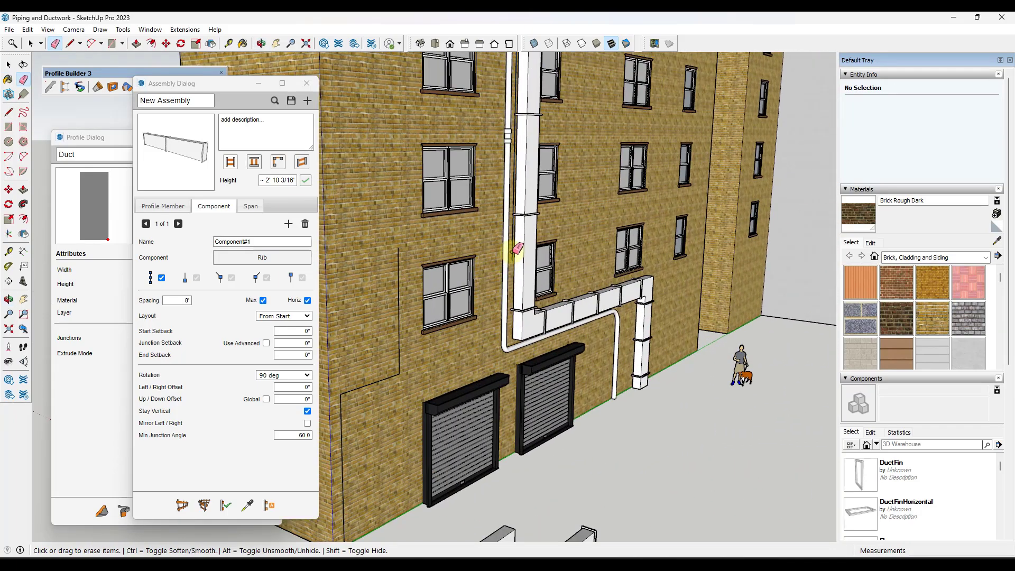
Redraw the path from its upper end with a horizontal line above the window and a vertical line up the wall
{"action": "key", "text": "l"}
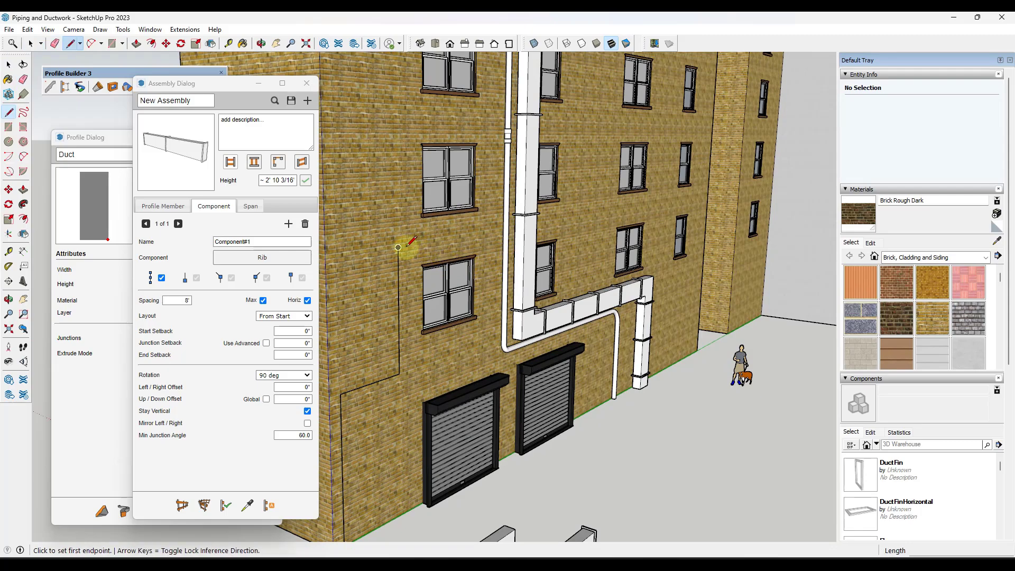
{"action": "left_click", "coordinate": [399, 247]}
{"action": "left_click", "coordinate": [489, 233]}
{"action": "middle_click_drag", "start_coordinate": [498, 118], "coordinate": [514, 260], "text": "shift"}
{"action": "left_click", "coordinate": [508, 57]}
{"action": "key", "text": "space"}
Select all six edges of the stepped path on the brick wall and build the assembly along them
{"action": "left_click", "coordinate": [504, 330]}
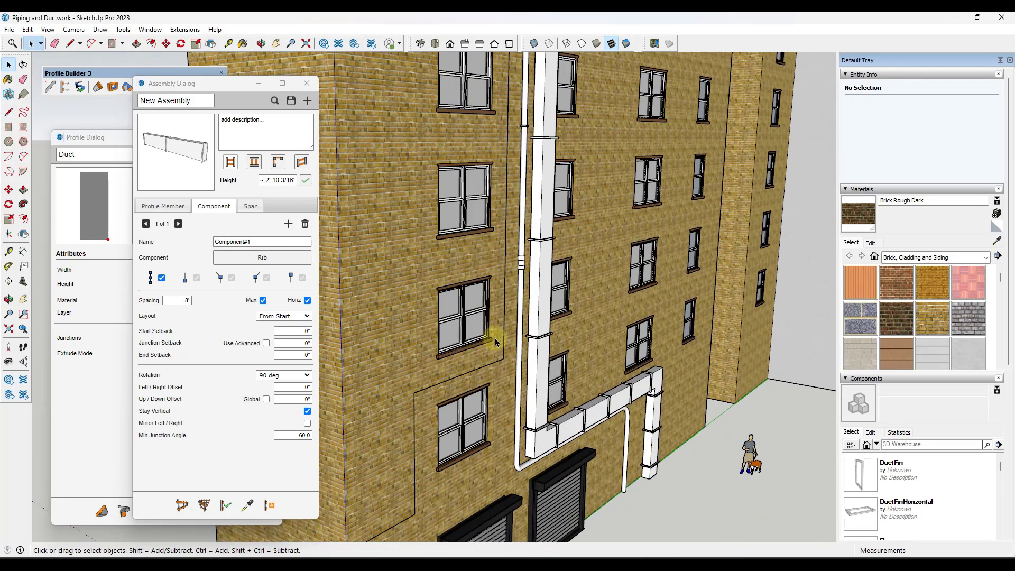
{"action": "left_click", "coordinate": [465, 374], "text": "shift"}
{"action": "left_click", "coordinate": [414, 425], "text": "shift"}
{"action": "scroll", "coordinate": [576, 275], "scroll_direction": "down", "scroll_amount": 3}
{"action": "scroll", "coordinate": [516, 363], "scroll_direction": "up", "scroll_amount": 5}
{"action": "left_click", "coordinate": [489, 401], "text": "ctrl"}
{"action": "left_click", "coordinate": [479, 404], "text": "ctrl"}
{"action": "left_click", "coordinate": [470, 421], "text": "ctrl"}
{"action": "scroll", "coordinate": [535, 220], "scroll_direction": "down", "scroll_amount": 2}
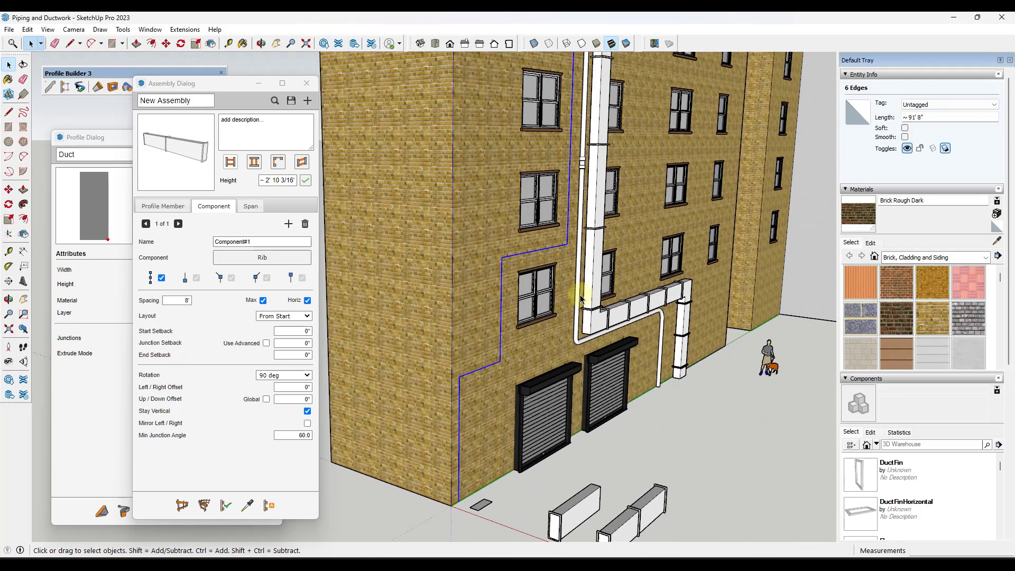
{"action": "left_click", "coordinate": [204, 506]}
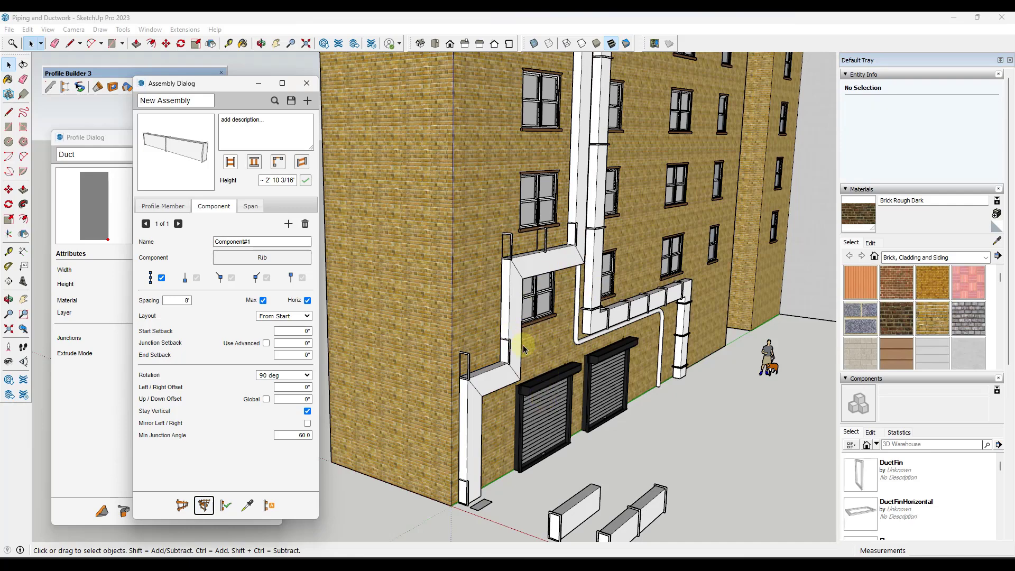
Turn off Stay Vertical and Horiz spacing for the Rib component and apply both changes to the stepped duct assembly
{"action": "scroll", "coordinate": [535, 274], "scroll_direction": "down", "scroll_amount": 2}
{"action": "scroll", "coordinate": [535, 274], "scroll_direction": "up", "scroll_amount": 2}
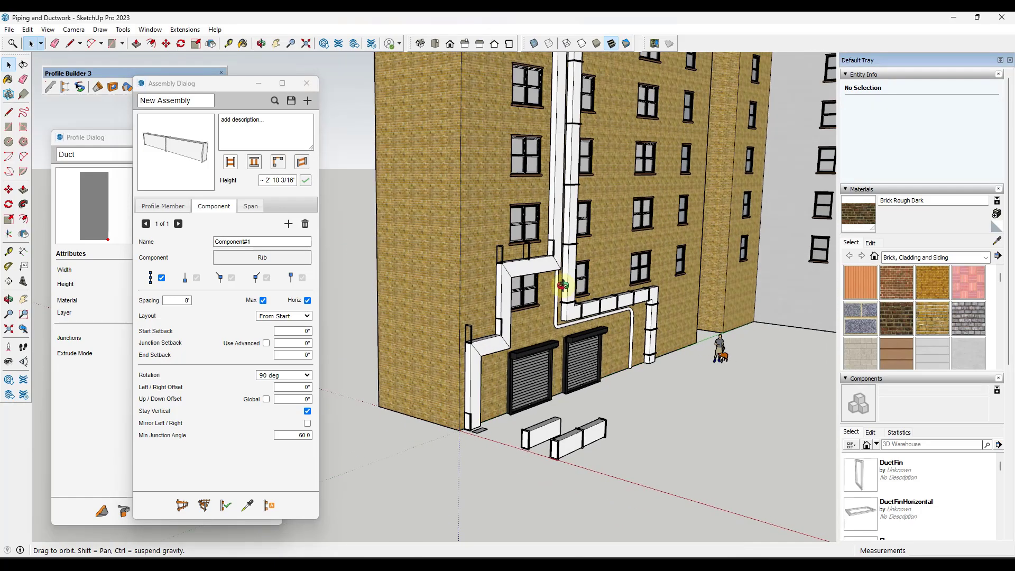
{"action": "left_click", "coordinate": [539, 267]}
{"action": "scroll", "coordinate": [539, 267], "scroll_direction": "up", "scroll_amount": 3}
{"action": "middle_click_drag", "start_coordinate": [463, 291], "coordinate": [441, 211]}
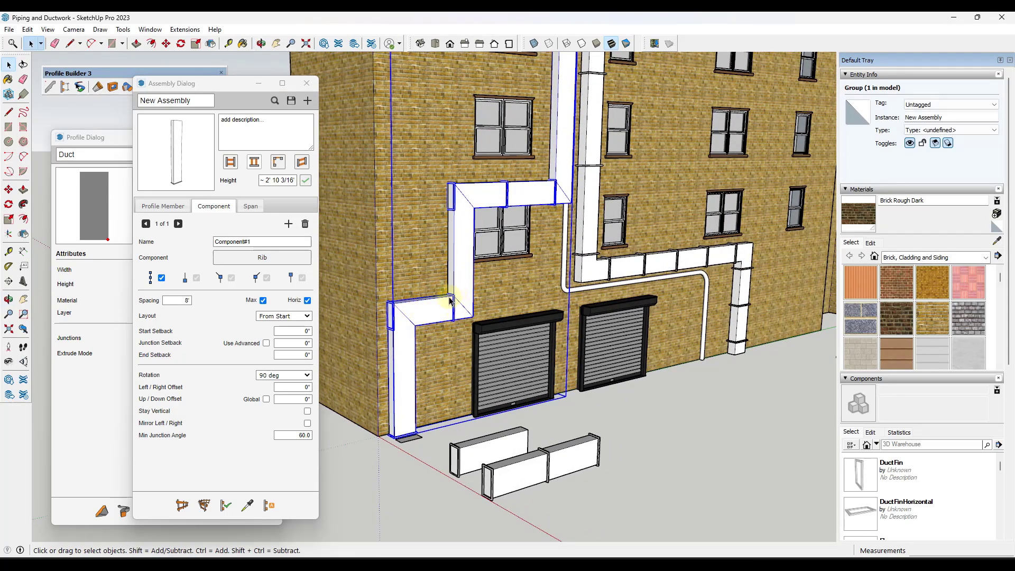
{"action": "scroll", "coordinate": [413, 313], "scroll_direction": "up", "scroll_amount": 3}
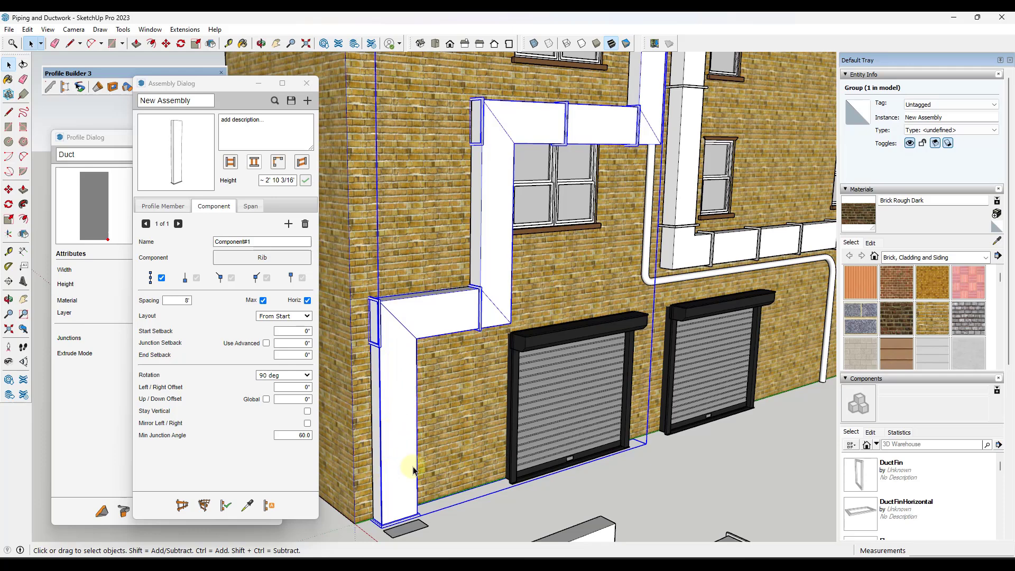
{"action": "left_click", "coordinate": [308, 301]}
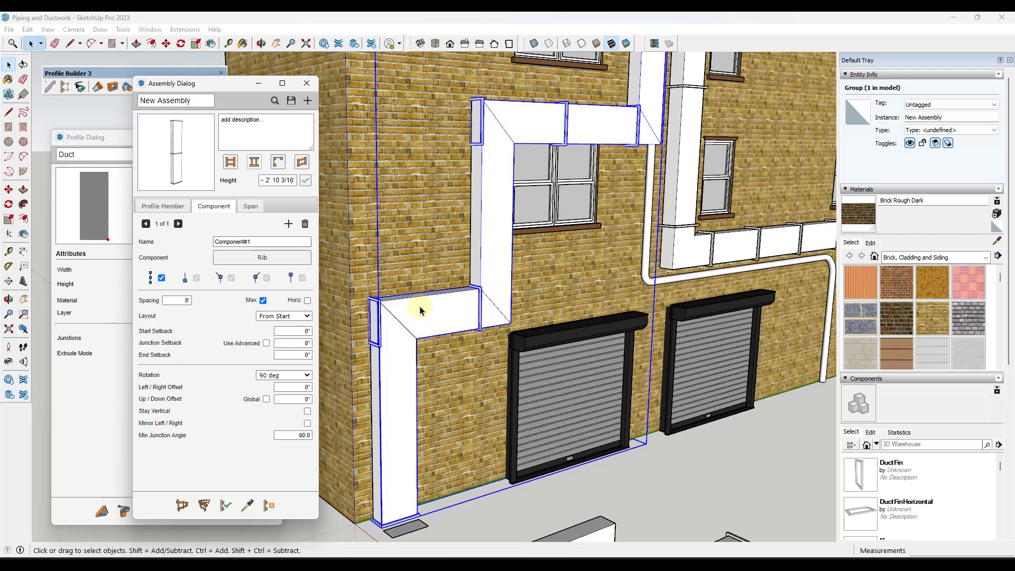
{"action": "left_click", "coordinate": [227, 506]}
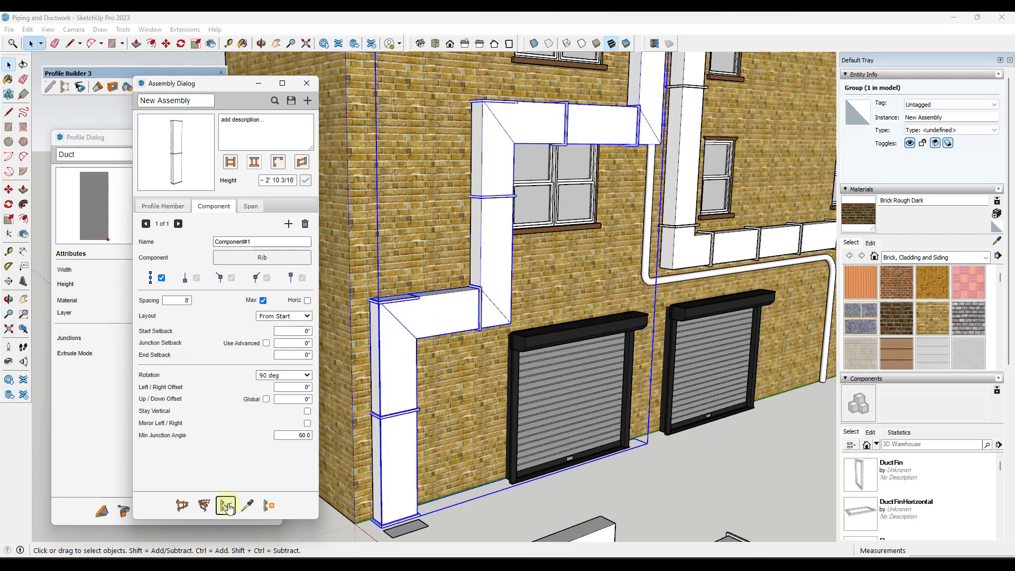
Examine the rib placement along the stepped duct's vertical runs, horizontal runs and corners
{"action": "scroll", "coordinate": [398, 290], "scroll_direction": "down", "scroll_amount": 3}
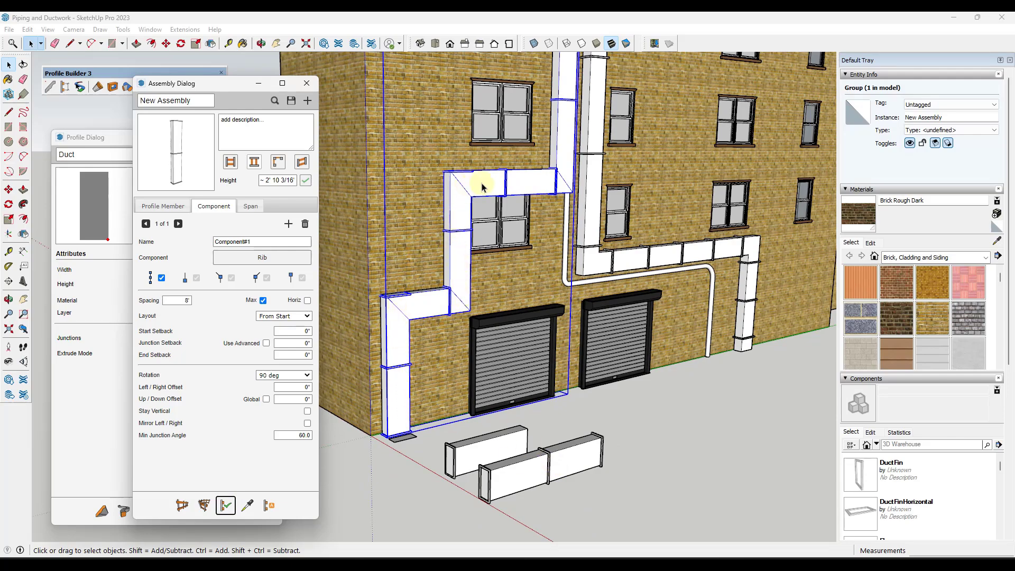
{"action": "scroll", "coordinate": [544, 184], "scroll_direction": "down", "scroll_amount": 5}
{"action": "scroll", "coordinate": [558, 90], "scroll_direction": "up", "scroll_amount": 6}
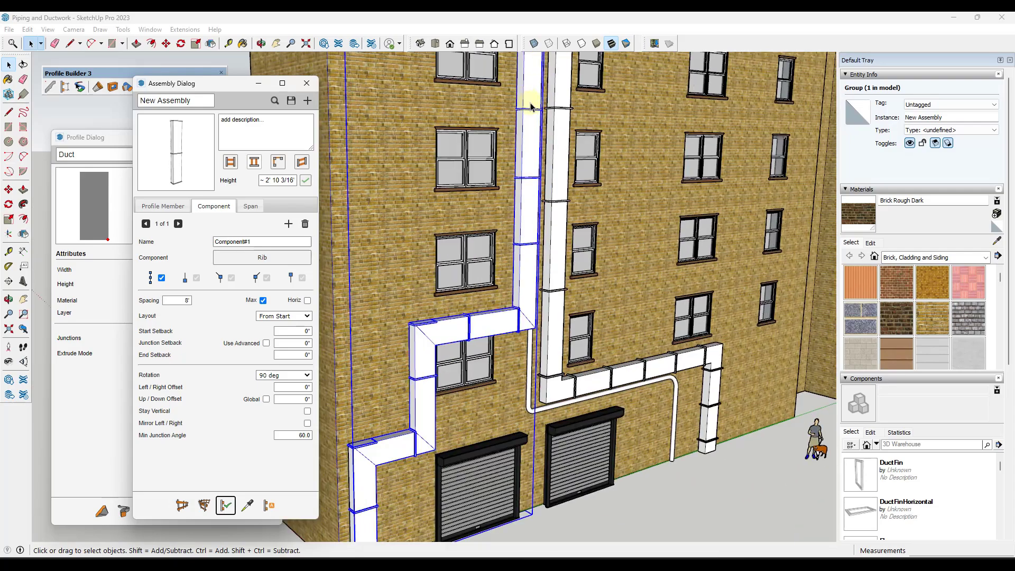
{"action": "scroll", "coordinate": [531, 152], "scroll_direction": "down", "scroll_amount": 6}
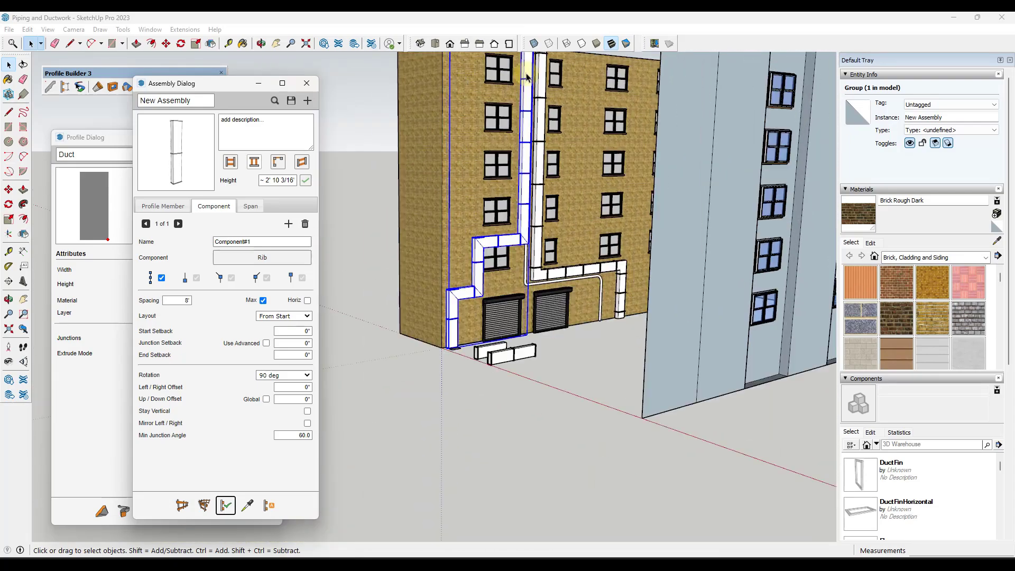
{"action": "scroll", "coordinate": [510, 180], "scroll_direction": "up", "scroll_amount": 5}
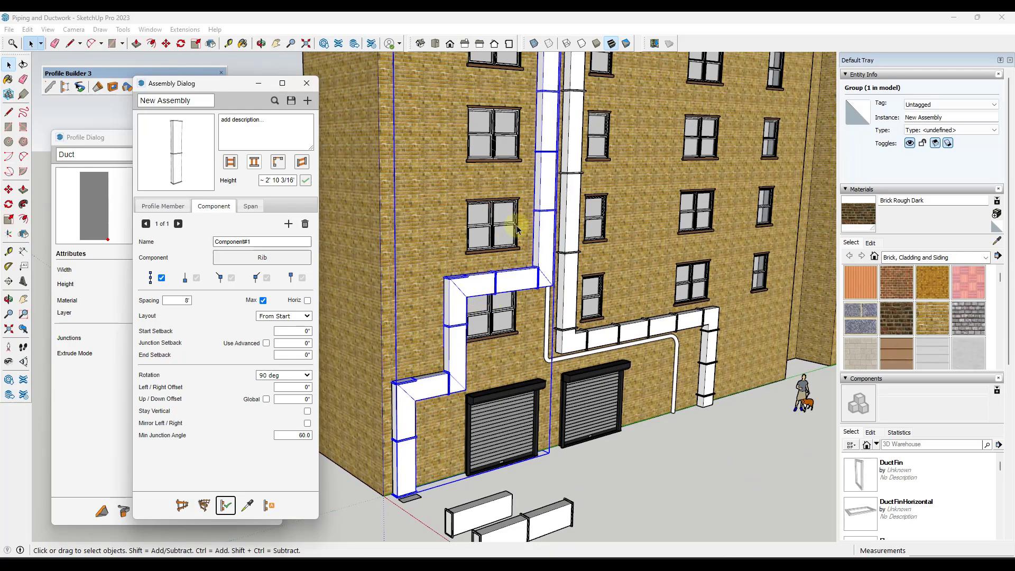
{"action": "scroll", "coordinate": [516, 226], "scroll_direction": "down", "scroll_amount": 3}
{"action": "scroll", "coordinate": [464, 295], "scroll_direction": "up", "scroll_amount": 3}
{"action": "scroll", "coordinate": [463, 294], "scroll_direction": "up", "scroll_amount": 2}
{"action": "scroll", "coordinate": [385, 400], "scroll_direction": "up", "scroll_amount": 4}
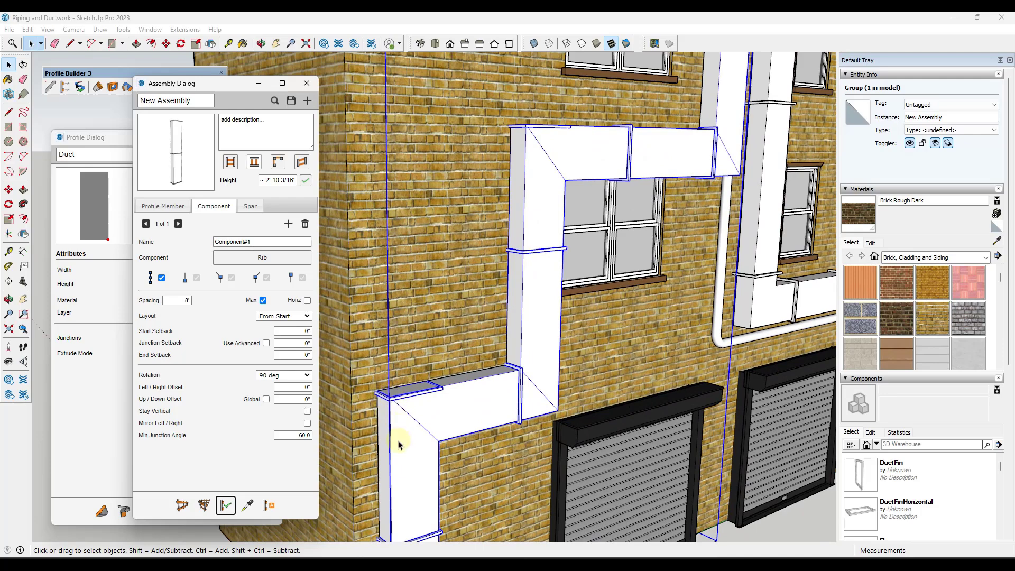
Set the Rib component's Junction Setback to -2' and update the stepped duct assembly
{"action": "scroll", "coordinate": [399, 442], "scroll_direction": "down", "scroll_amount": 3}
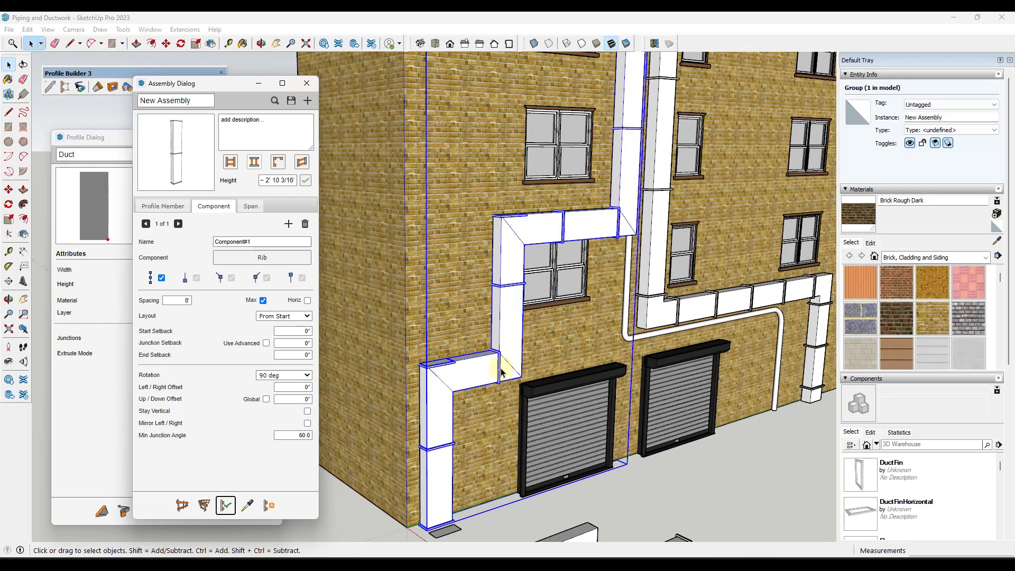
{"action": "left_click", "coordinate": [291, 343]}
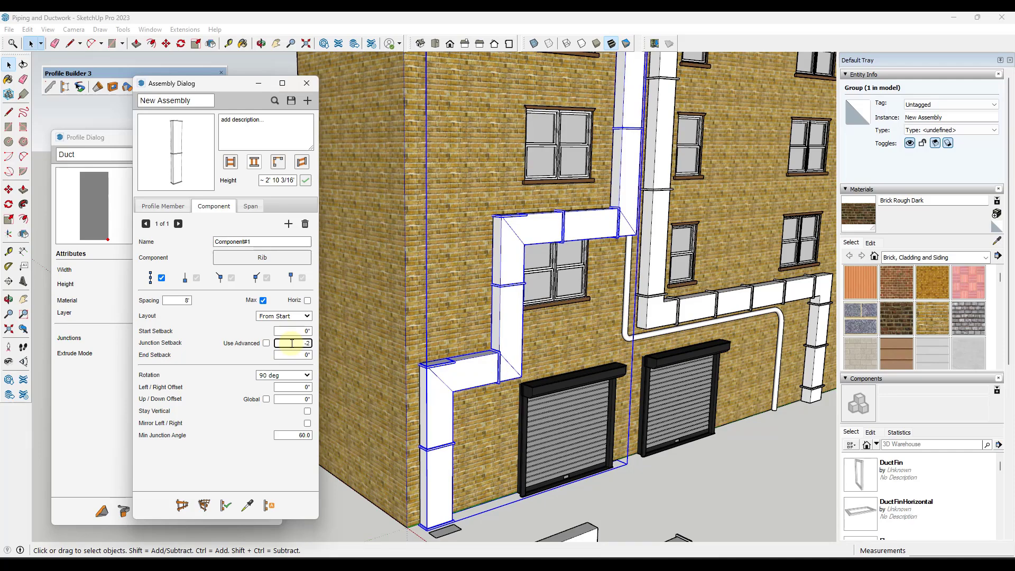
{"action": "left_click", "coordinate": [226, 510]}
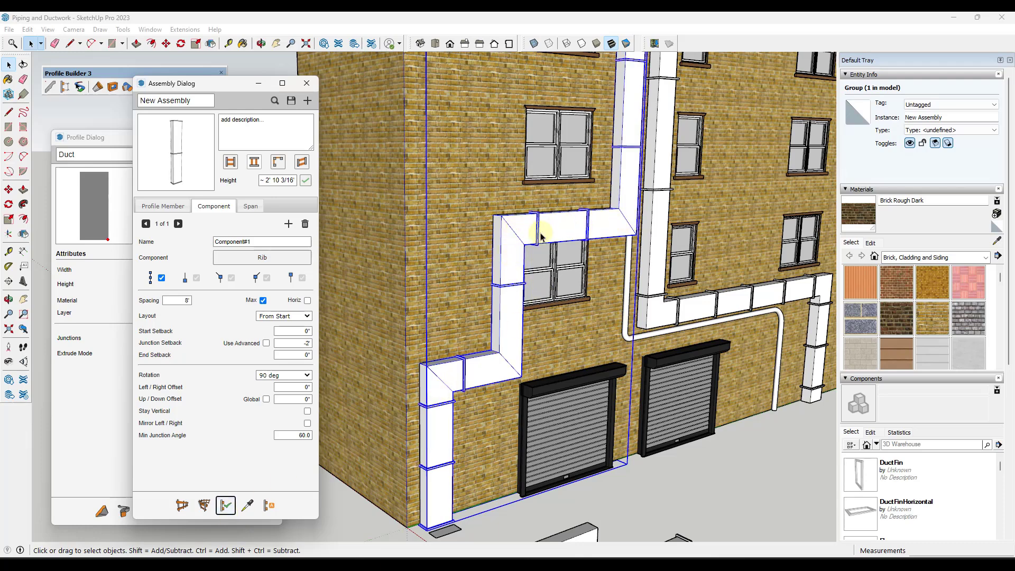
Set the Rib component's Start Setback and End Setback to 1' and update the stepped duct assembly
{"action": "scroll", "coordinate": [455, 394], "scroll_direction": "down", "scroll_amount": 5}
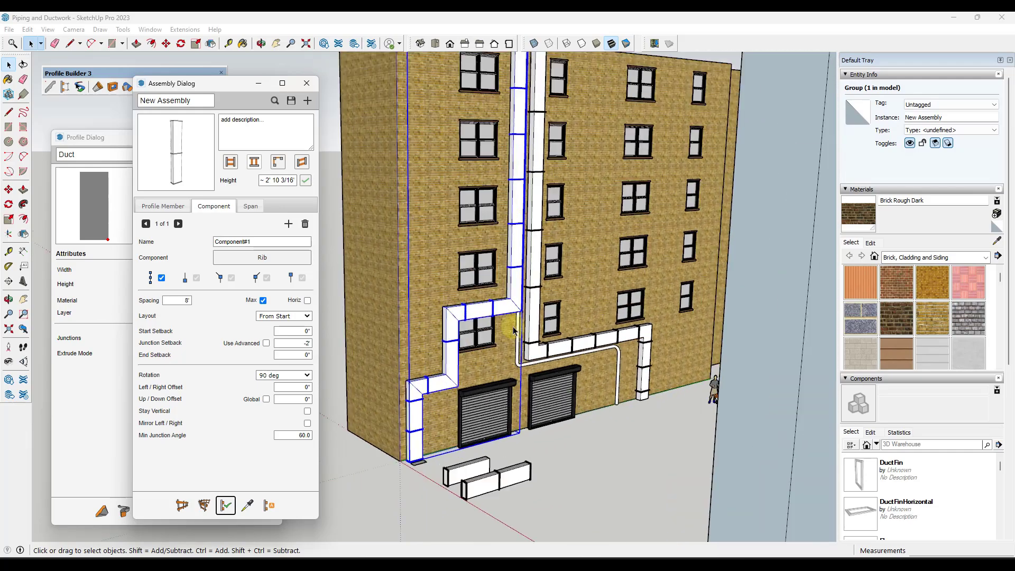
{"action": "scroll", "coordinate": [512, 334], "scroll_direction": "up", "scroll_amount": 3}
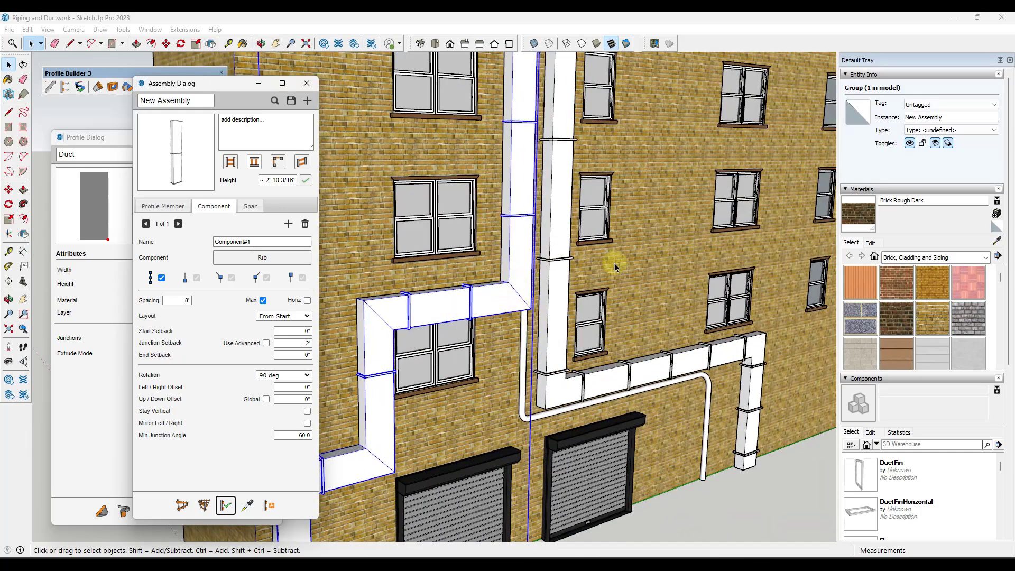
{"action": "scroll", "coordinate": [607, 260], "scroll_direction": "down", "scroll_amount": 3}
{"action": "scroll", "coordinate": [466, 309], "scroll_direction": "up", "scroll_amount": 3}
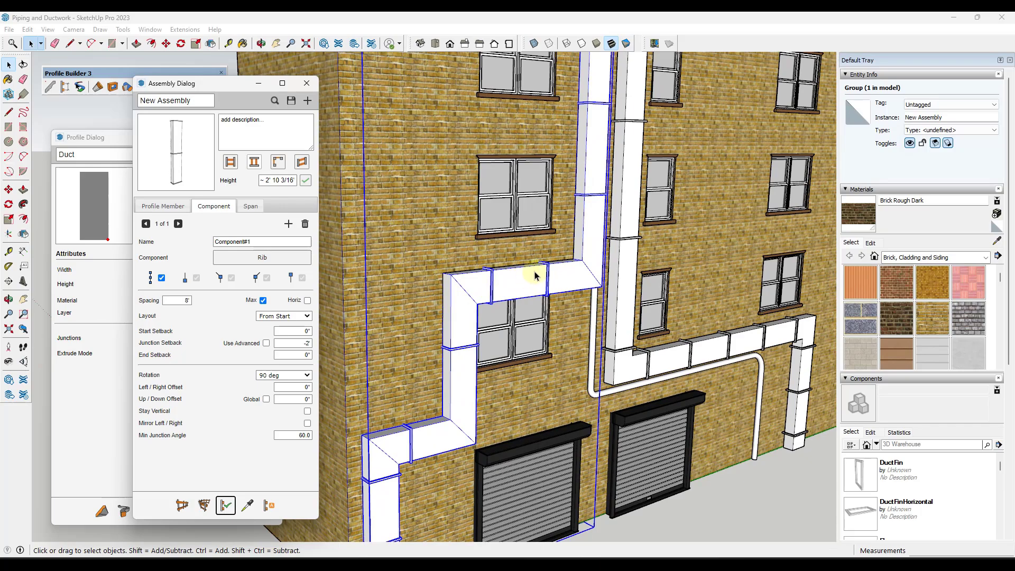
{"action": "scroll", "coordinate": [533, 271], "scroll_direction": "down", "scroll_amount": 3}
{"action": "scroll", "coordinate": [437, 456], "scroll_direction": "up", "scroll_amount": 6}
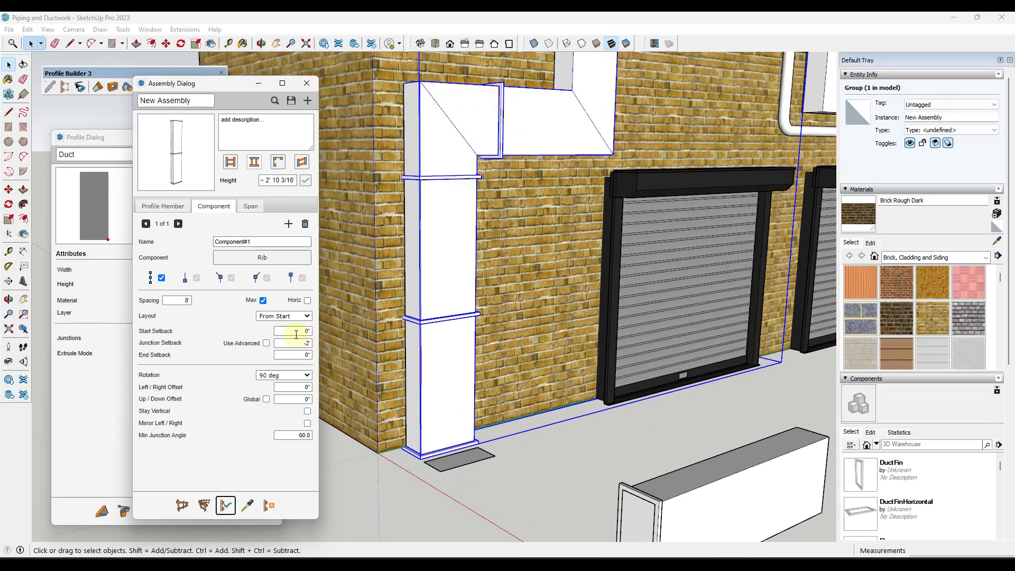
{"action": "left_click", "coordinate": [296, 331]}
{"action": "left_click", "coordinate": [296, 356]}
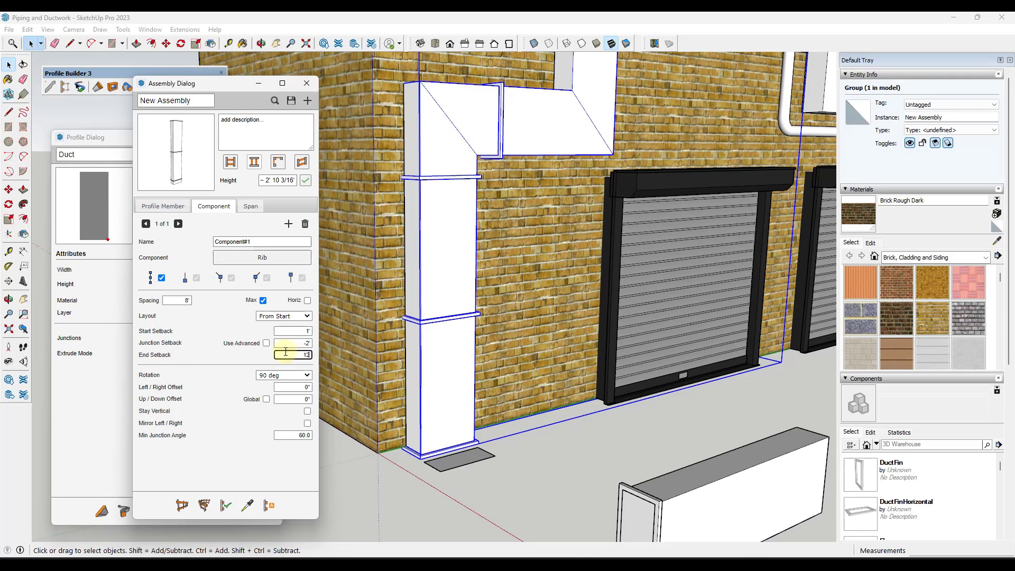
{"action": "left_click", "coordinate": [226, 505]}
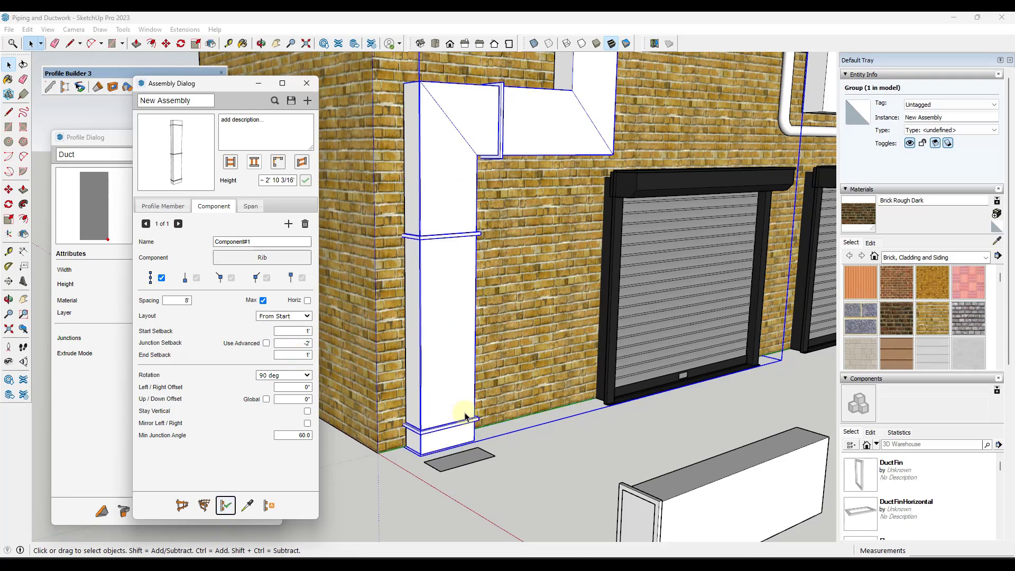
Build a straight 70' duct assembly up the building's narrow side wall, from the ground edge to the roof edge
{"action": "scroll", "coordinate": [460, 414], "scroll_direction": "down", "scroll_amount": 10}
{"action": "middle_click_drag", "start_coordinate": [449, 408], "coordinate": [536, 385]}
{"action": "scroll", "coordinate": [534, 382], "scroll_direction": "down", "scroll_amount": 4}
{"action": "scroll", "coordinate": [494, 215], "scroll_direction": "up", "scroll_amount": 3}
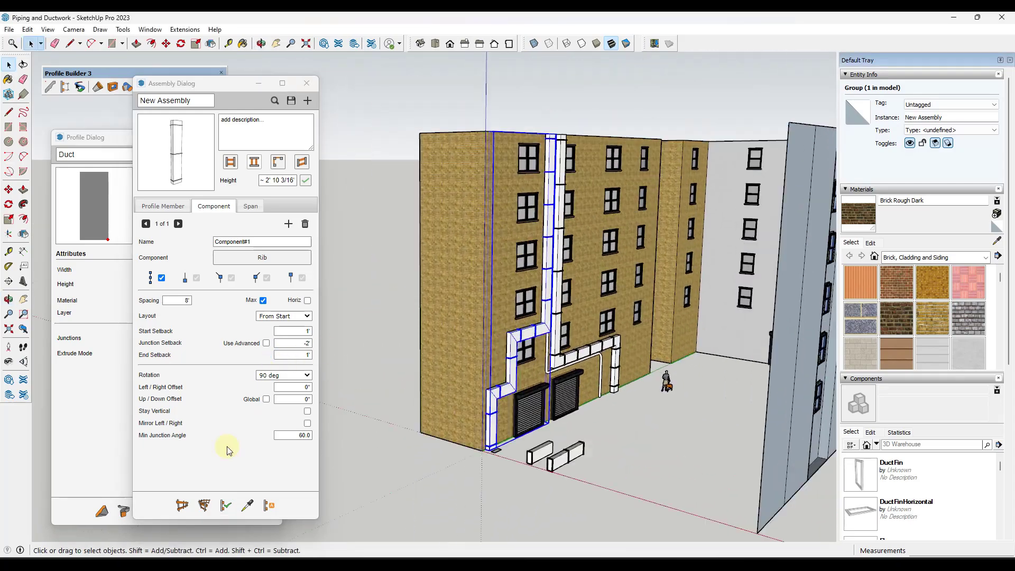
{"action": "left_click", "coordinate": [184, 506]}
{"action": "left_click", "coordinate": [450, 441]}
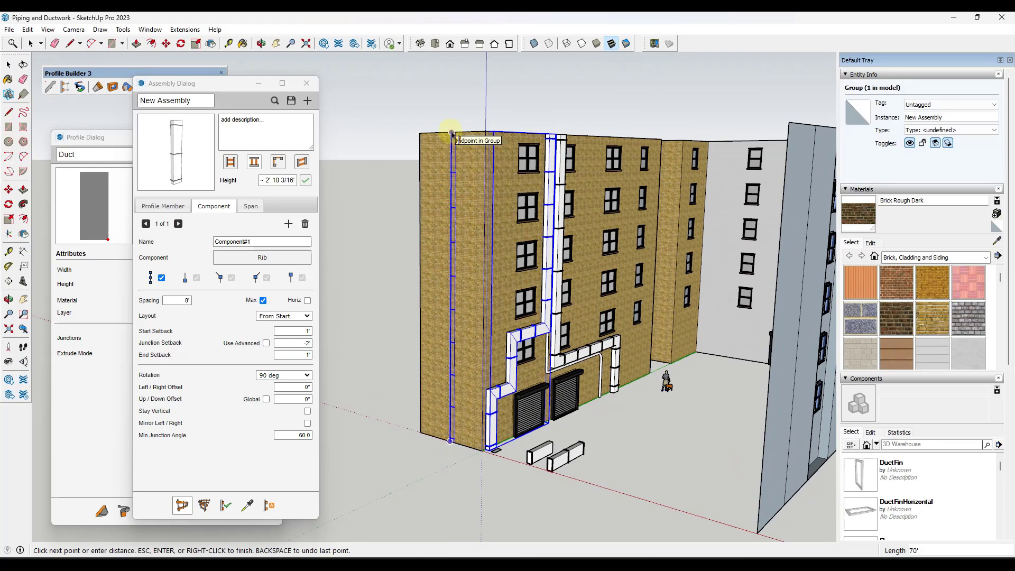
{"action": "middle_click_drag", "start_coordinate": [451, 133], "coordinate": [460, 236]}
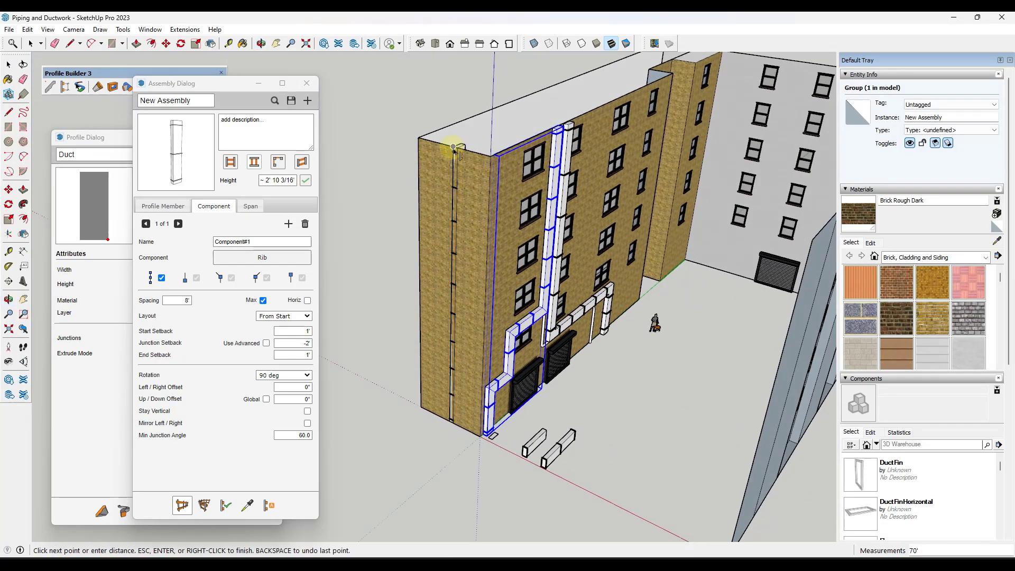
{"action": "key", "text": "space"}
Rotate the new side-wall duct 90 degrees about its top corner so that it lies flat against the wall
{"action": "scroll", "coordinate": [454, 148], "scroll_direction": "up", "scroll_amount": 3}
{"action": "left_click", "coordinate": [458, 147]}
{"action": "scroll", "coordinate": [456, 147], "scroll_direction": "up", "scroll_amount": 2}
{"action": "key", "text": "q"}
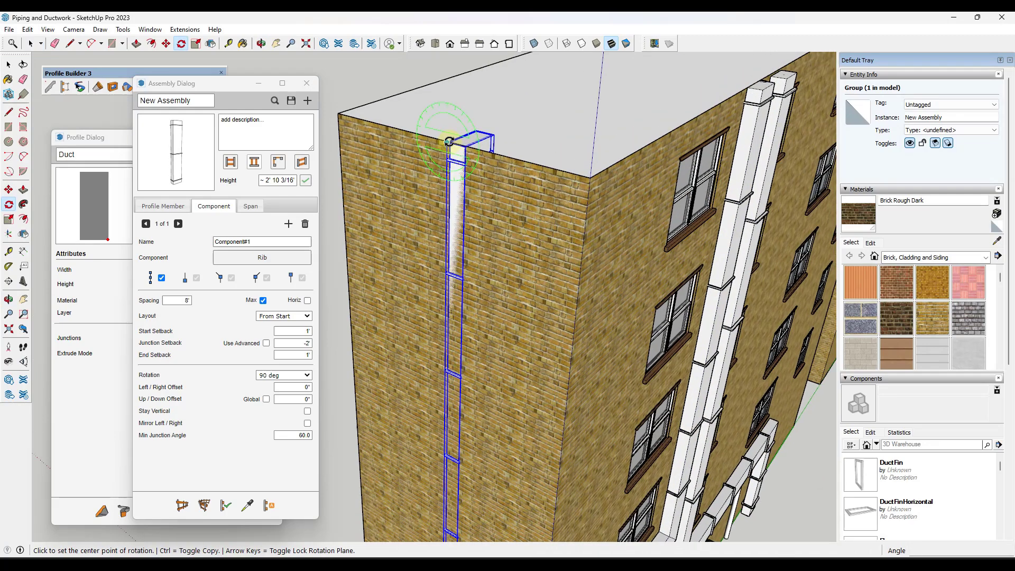
{"action": "left_click", "coordinate": [447, 142]}
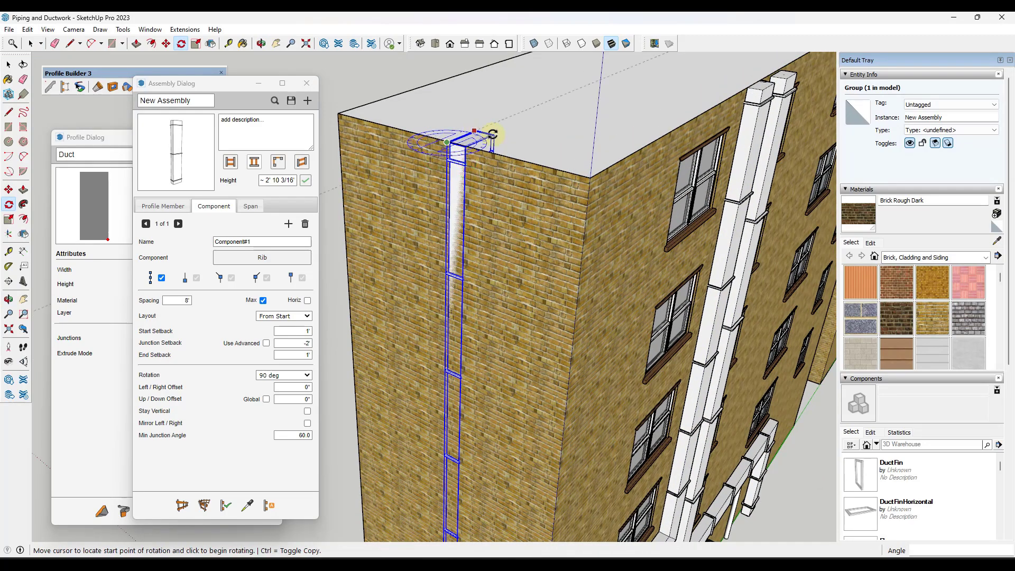
{"action": "left_click", "coordinate": [483, 131]}
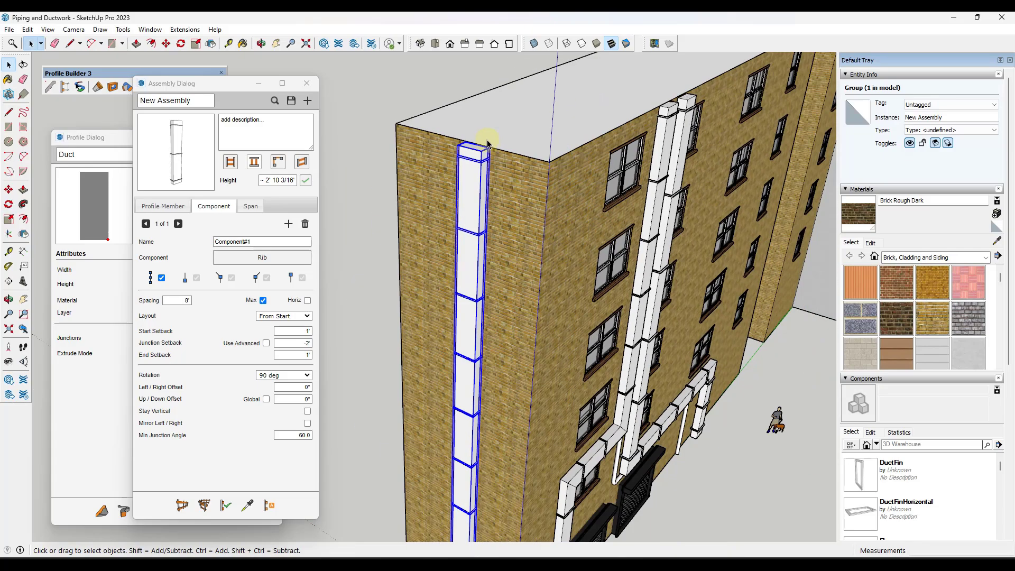
Move the stepped duct along the front wall toward the building's corner, clear of the vertical pipe
{"action": "scroll", "coordinate": [528, 209], "scroll_direction": "down", "scroll_amount": 5}
{"action": "scroll", "coordinate": [535, 199], "scroll_direction": "up", "scroll_amount": 10}
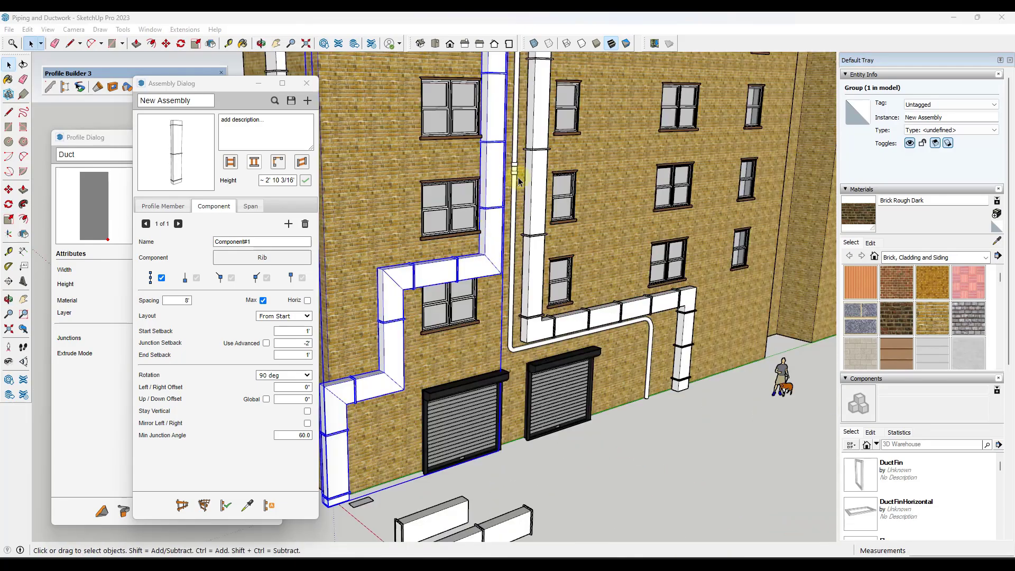
{"action": "scroll", "coordinate": [518, 181], "scroll_direction": "up", "scroll_amount": 6}
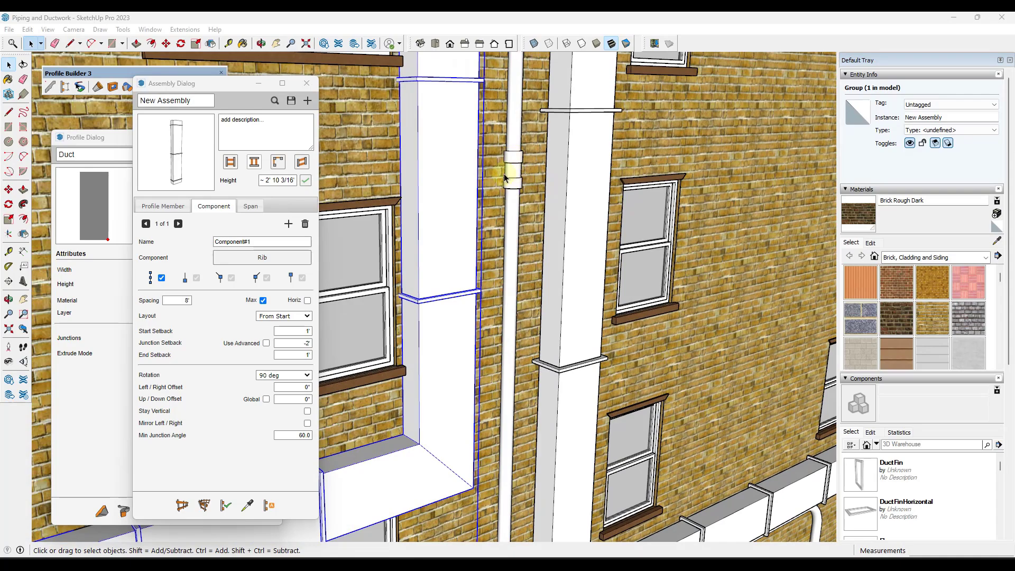
{"action": "scroll", "coordinate": [515, 202], "scroll_direction": "down", "scroll_amount": 8}
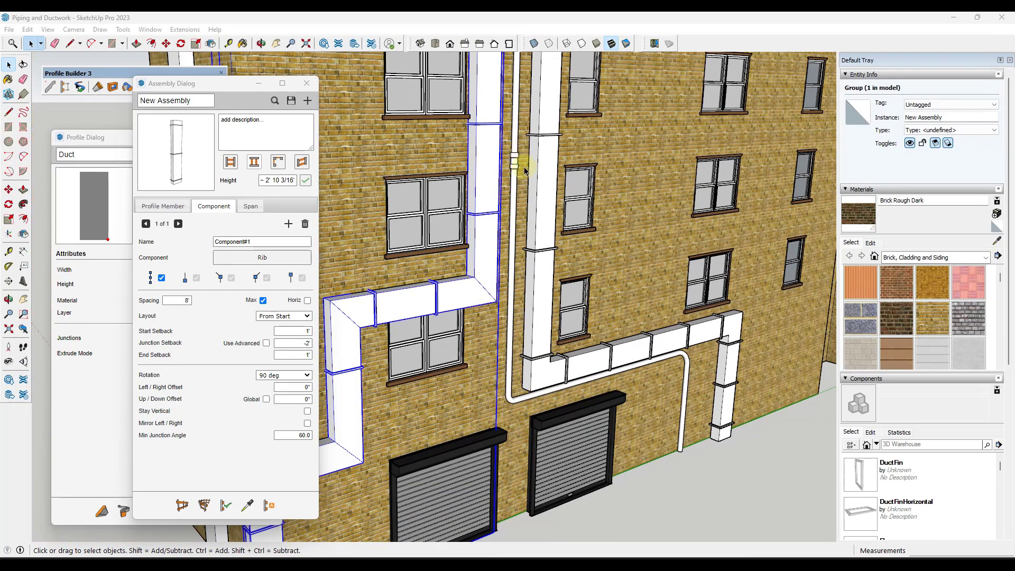
{"action": "scroll", "coordinate": [494, 464], "scroll_direction": "down", "scroll_amount": 5}
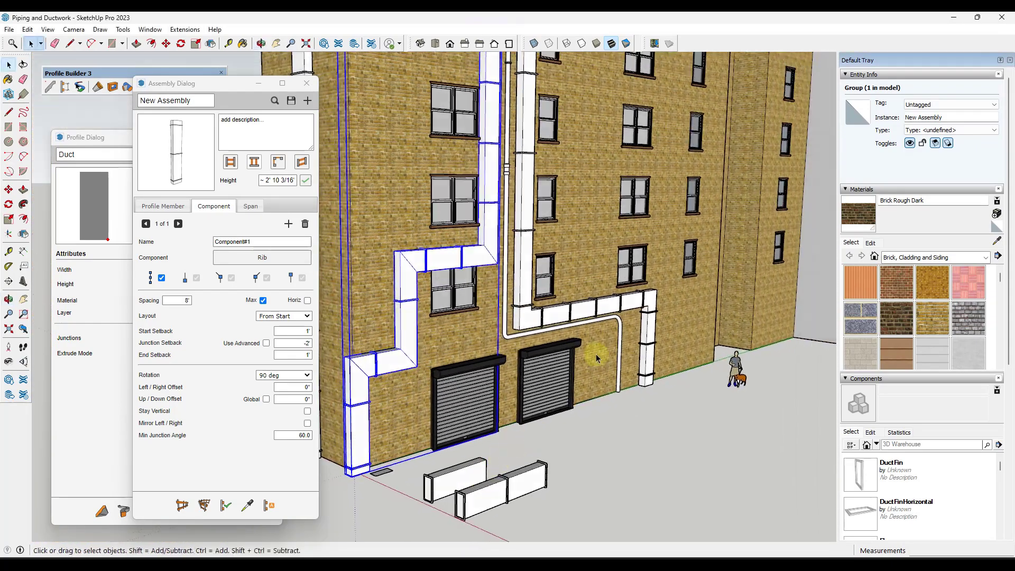
{"action": "scroll", "coordinate": [552, 263], "scroll_direction": "up", "scroll_amount": 4}
{"action": "scroll", "coordinate": [540, 260], "scroll_direction": "up", "scroll_amount": 2}
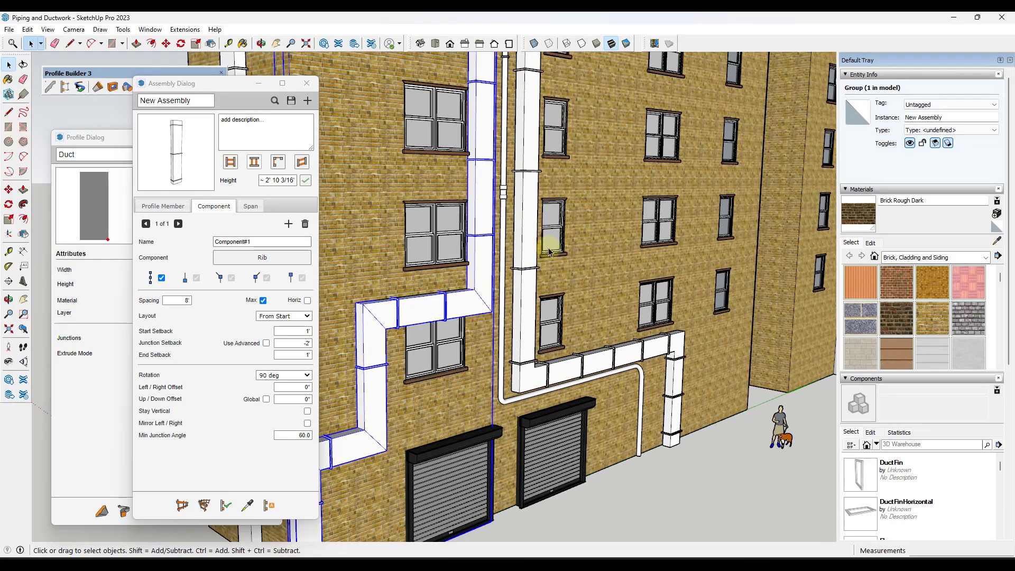